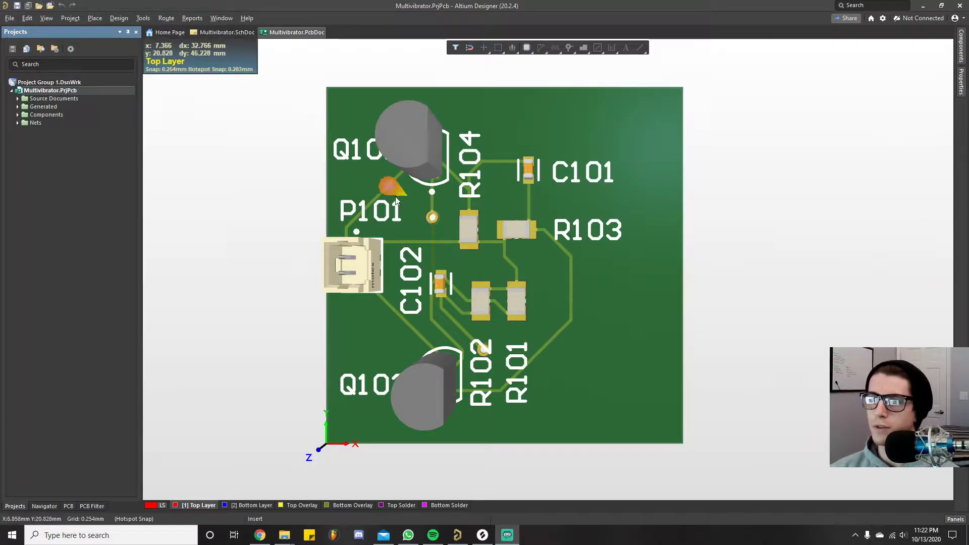
Add a new Output Job File to the Multivibrator PCB project.
{"action": "right_click", "coordinate": [57, 89]}
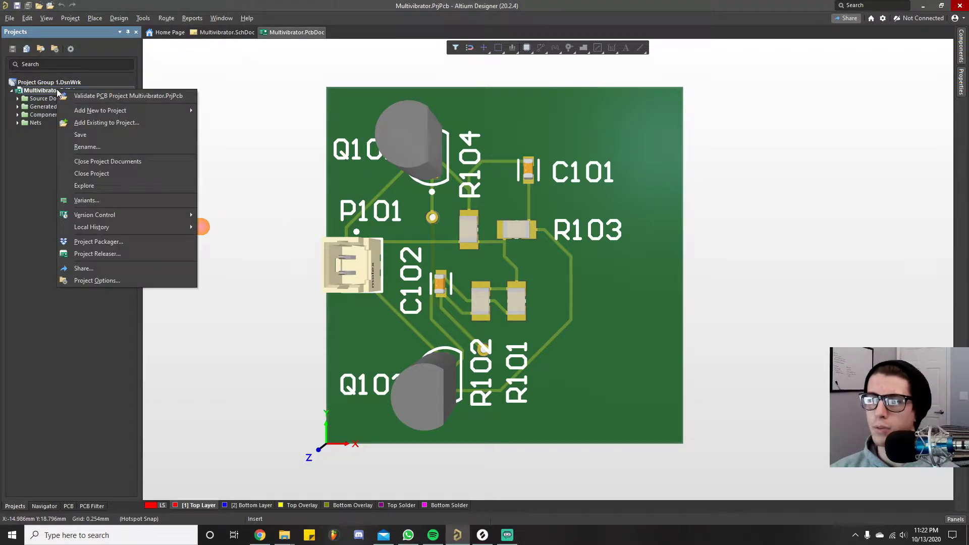
{"action": "mouse_move", "coordinate": [160, 109]}
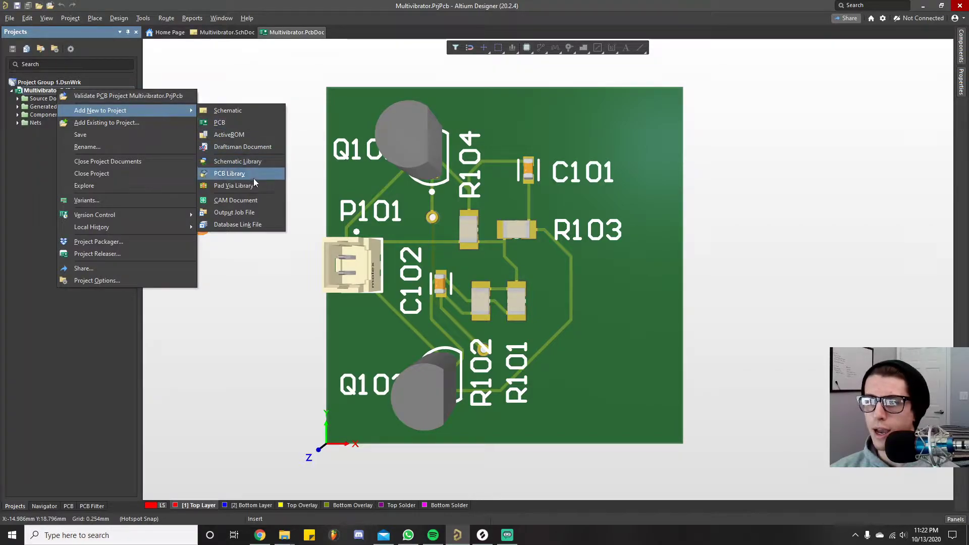
{"action": "left_click", "coordinate": [244, 212]}
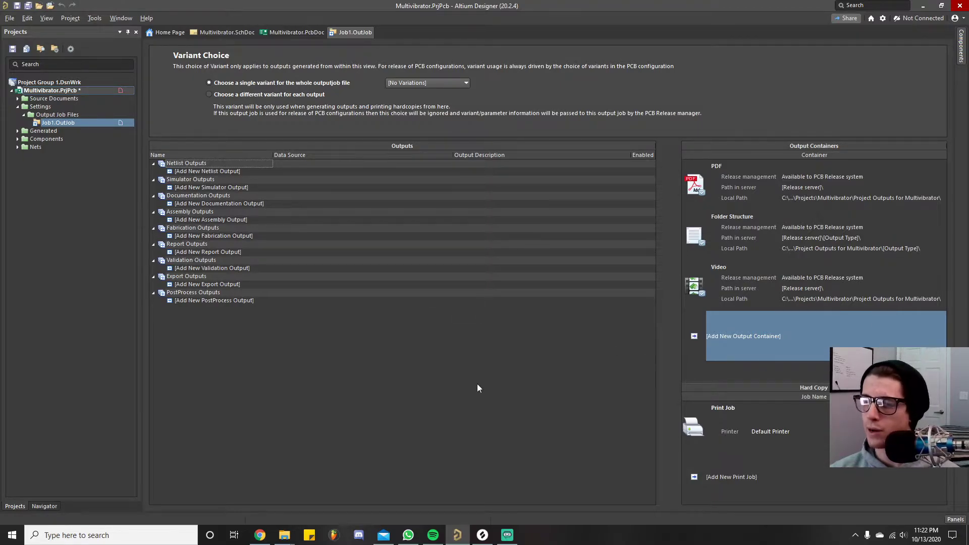
Collapse all output categories in the output job, from Netlist Outputs through PostProcess Outputs.
{"action": "left_click", "coordinate": [153, 180]}
{"action": "left_click", "coordinate": [153, 188]}
{"action": "left_click", "coordinate": [153, 196]}
{"action": "left_click", "coordinate": [154, 204]}
{"action": "left_click", "coordinate": [154, 212]}
{"action": "left_click", "coordinate": [153, 221]}
{"action": "left_click", "coordinate": [154, 228]}
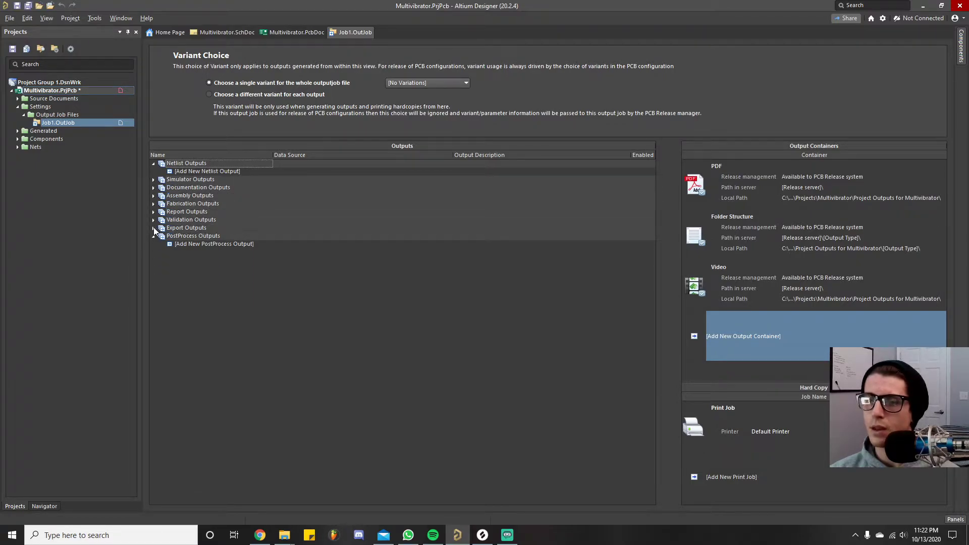
{"action": "left_click", "coordinate": [153, 236]}
{"action": "left_click", "coordinate": [153, 163]}
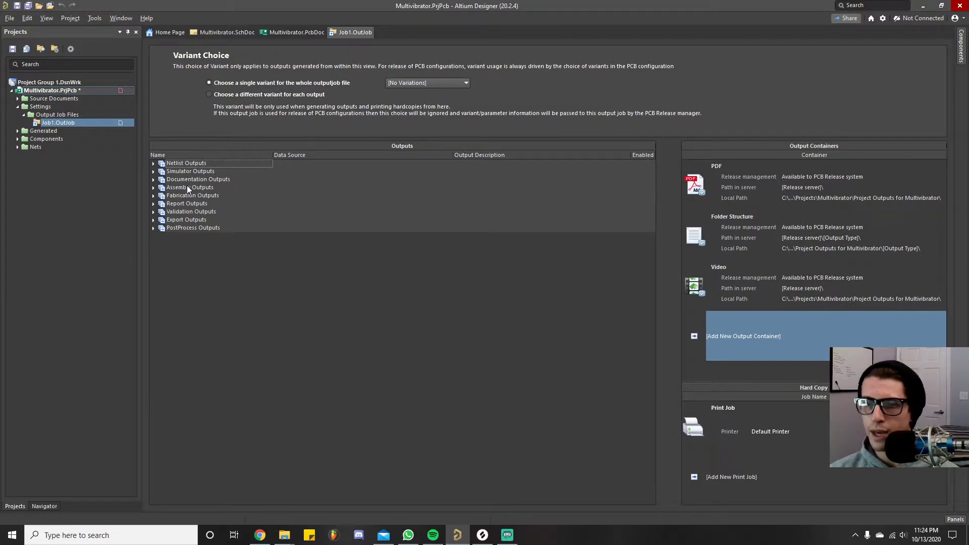
Expand the Documentation, Assembly, Fabrication and Report Outputs categories.
{"action": "left_click", "coordinate": [153, 180]}
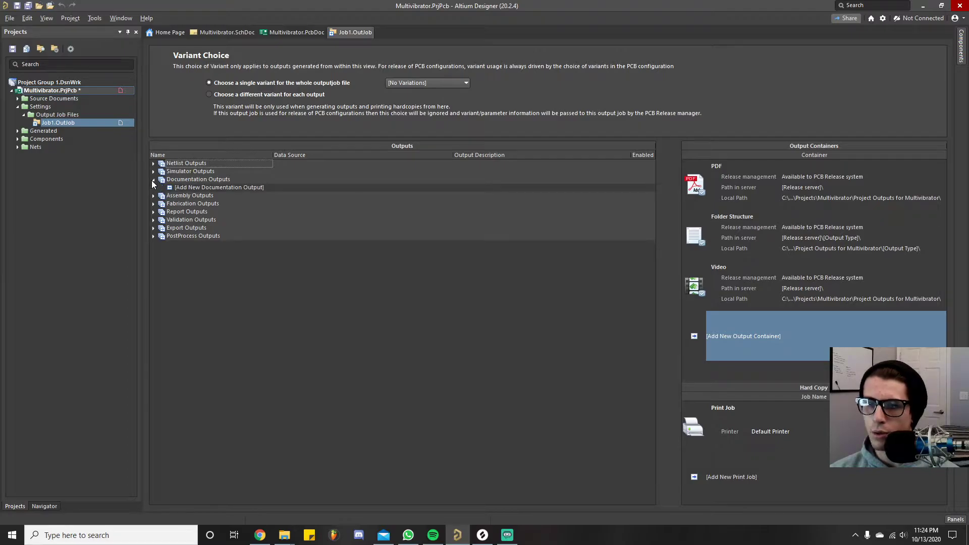
{"action": "left_click", "coordinate": [153, 197]}
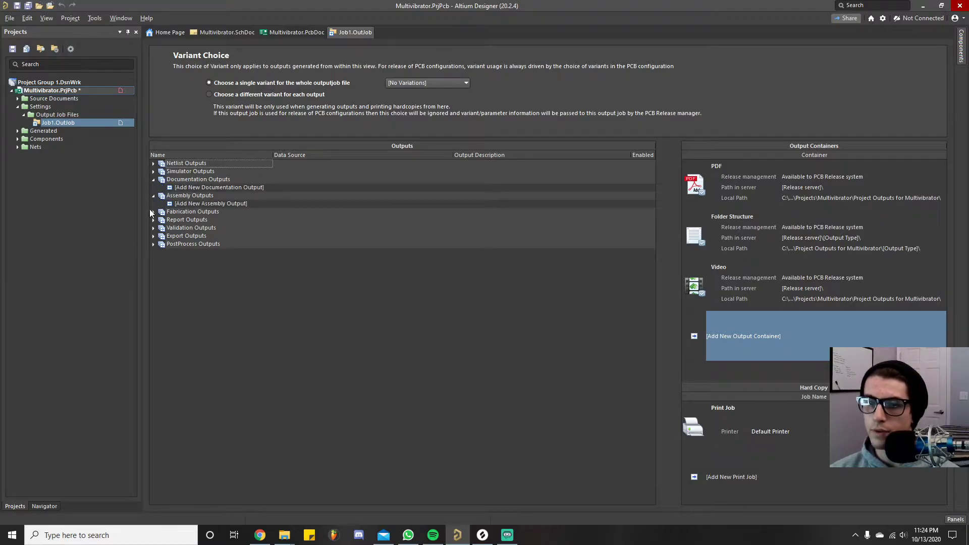
{"action": "left_click", "coordinate": [153, 212]}
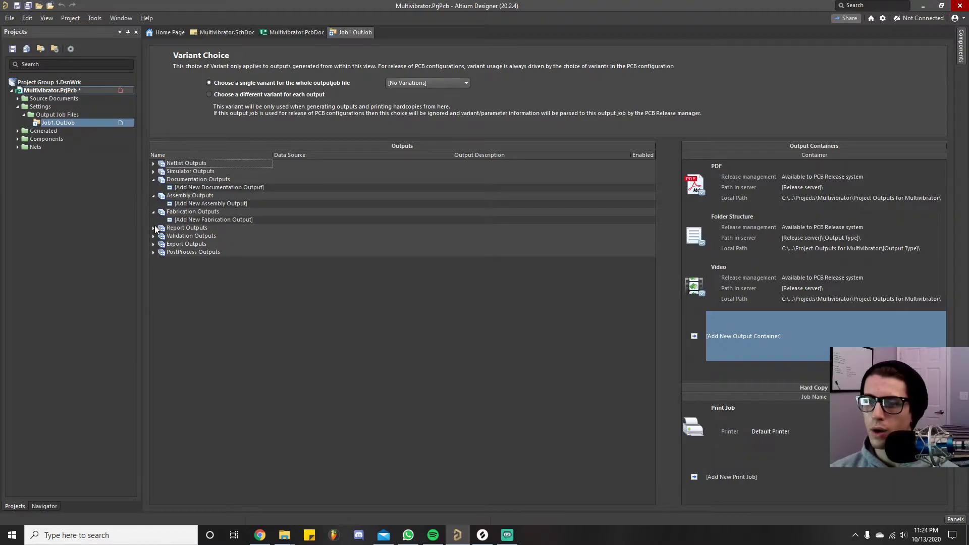
{"action": "left_click", "coordinate": [154, 228]}
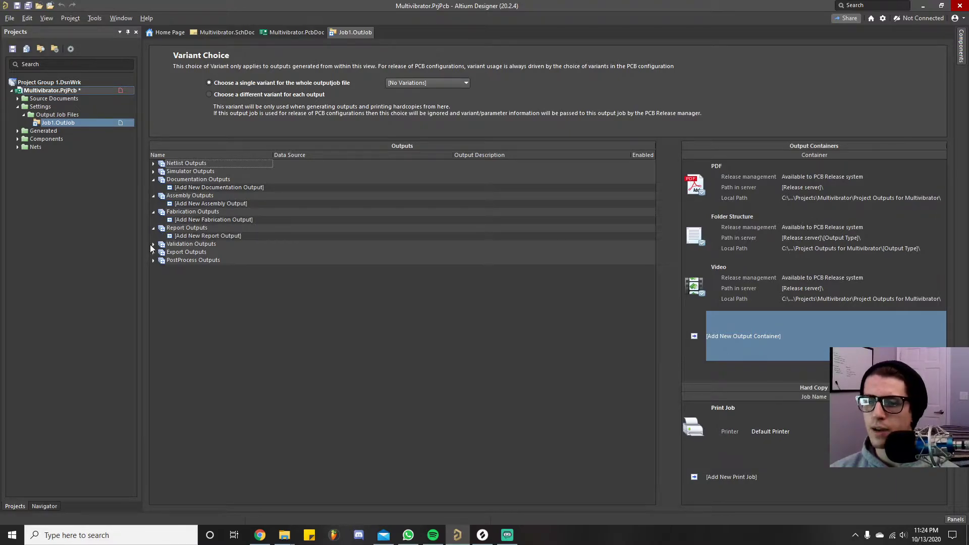
Examine the output types that can be added under Validation Outputs, and collapse that category.
{"action": "left_click", "coordinate": [153, 245]}
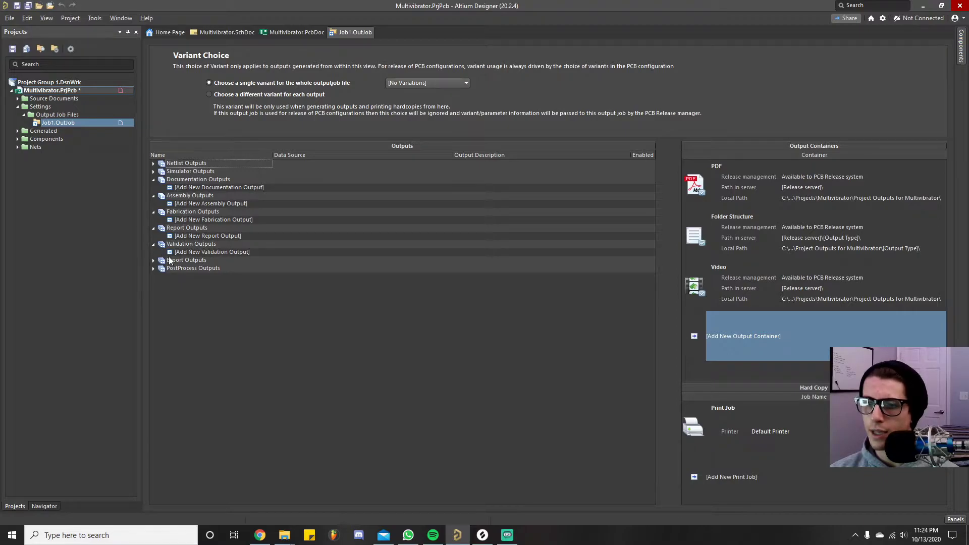
{"action": "left_click", "coordinate": [200, 251]}
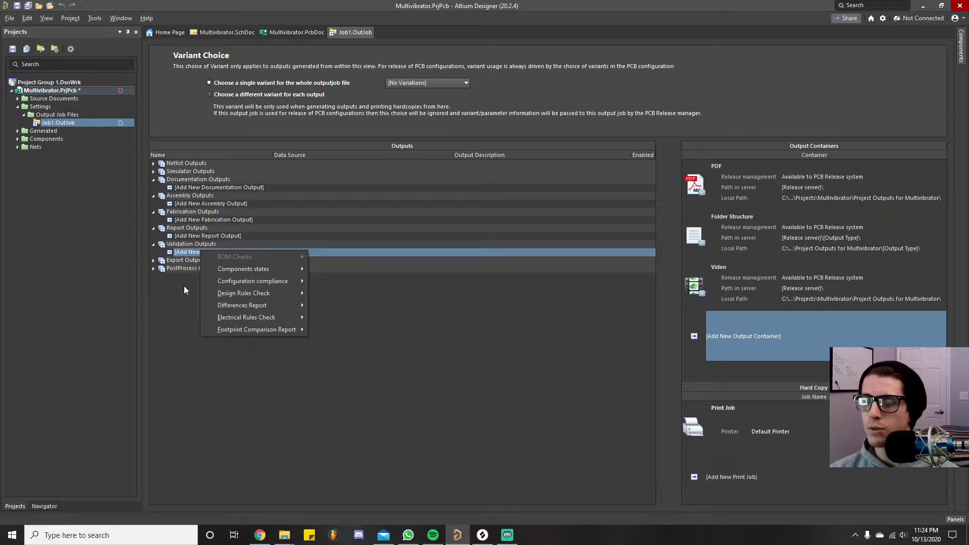
{"action": "left_click", "coordinate": [178, 299]}
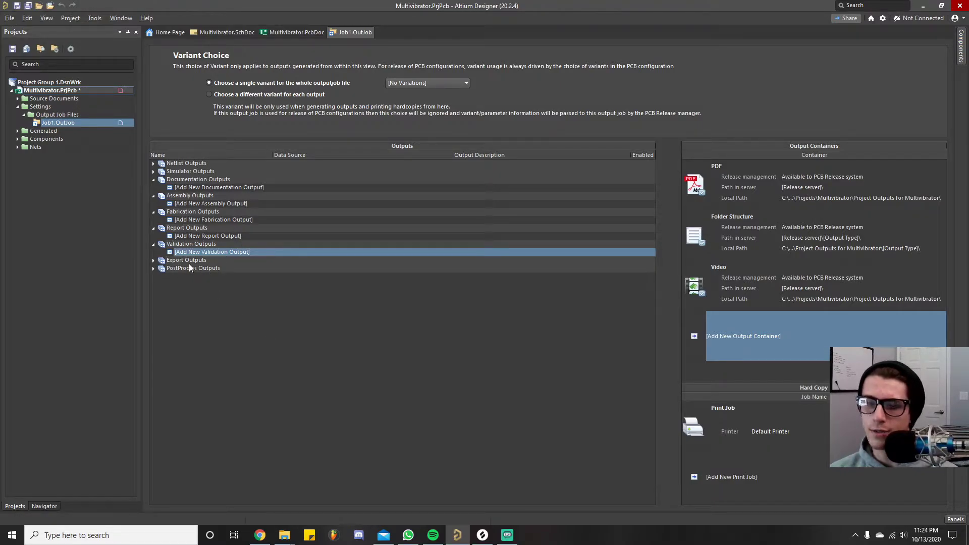
{"action": "left_click", "coordinate": [208, 252]}
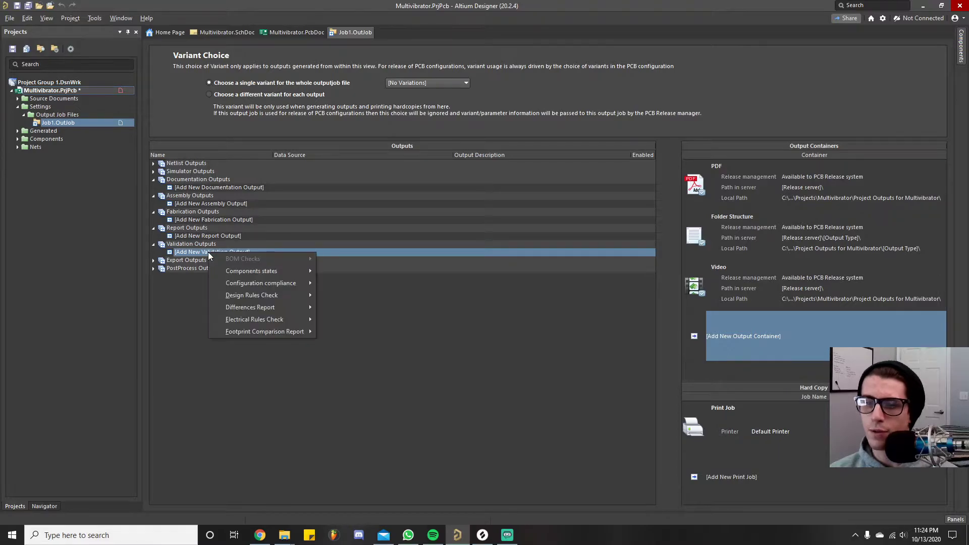
{"action": "left_click", "coordinate": [193, 297]}
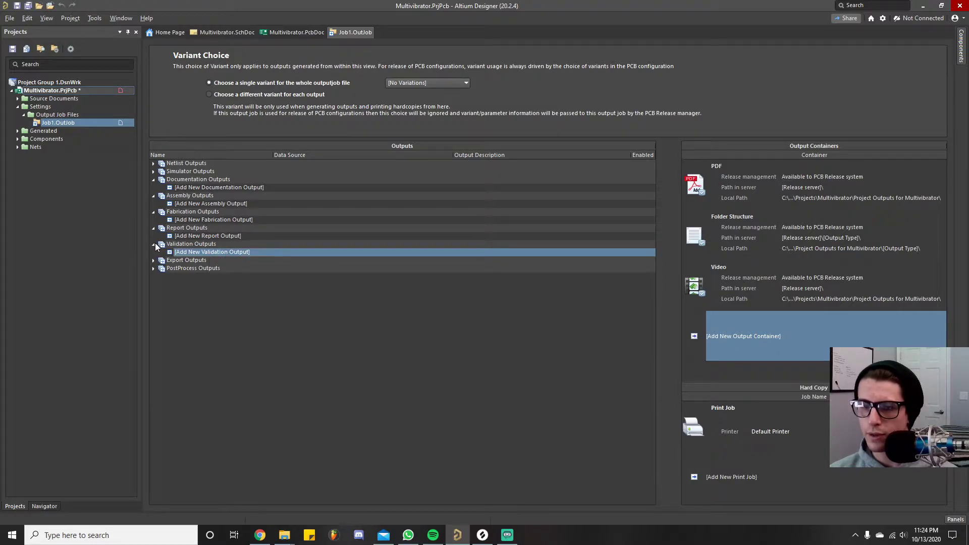
{"action": "left_click", "coordinate": [154, 245]}
Examine the output types available under Export Outputs, including the data sources offered for Export STEP.
{"action": "left_click", "coordinate": [154, 252]}
{"action": "left_click", "coordinate": [199, 260]}
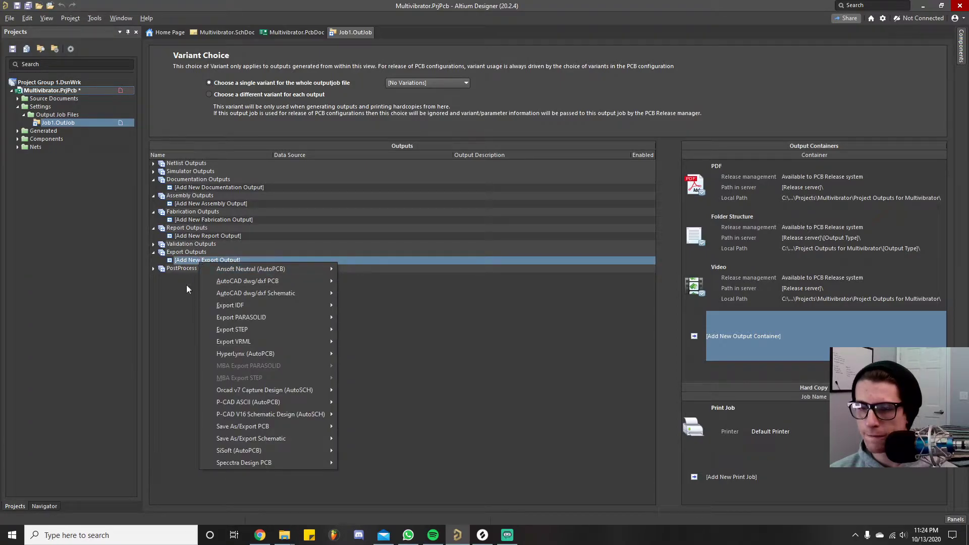
{"action": "mouse_move", "coordinate": [276, 329]}
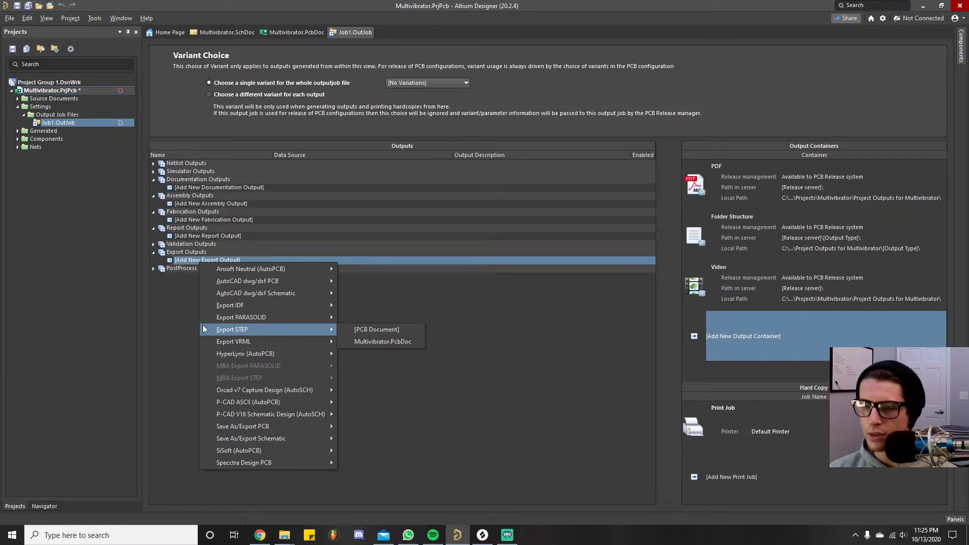
{"action": "left_click", "coordinate": [168, 327]}
Check the output types available under PostProcess Outputs, and collapse the PostProcess and Export Outputs categories.
{"action": "left_click", "coordinate": [154, 268]}
{"action": "right_click", "coordinate": [240, 277]}
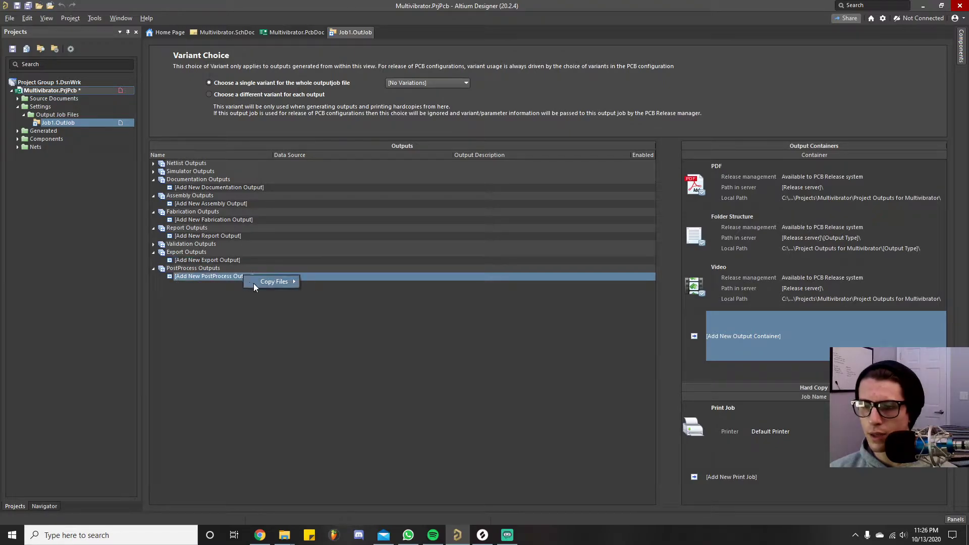
{"action": "left_click", "coordinate": [207, 384]}
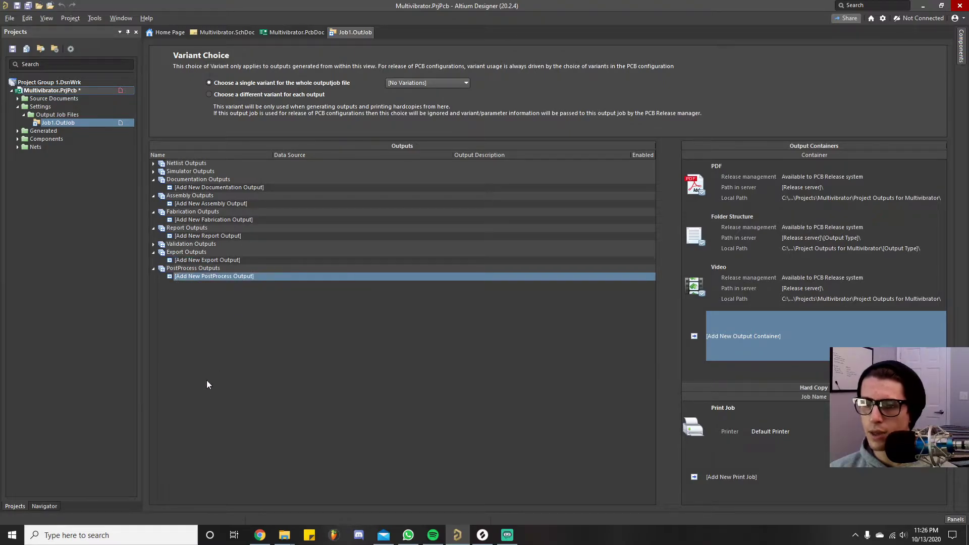
{"action": "left_click", "coordinate": [154, 268]}
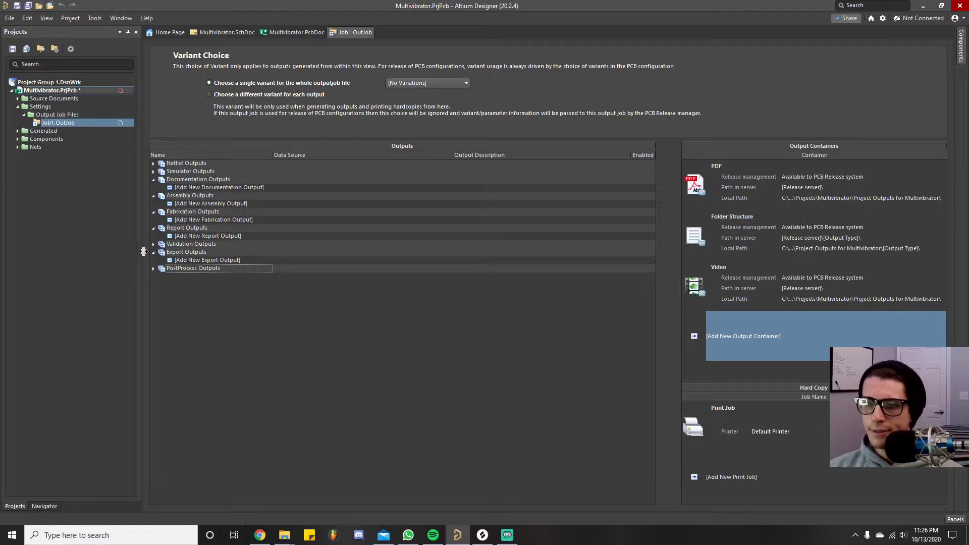
{"action": "left_click", "coordinate": [154, 253]}
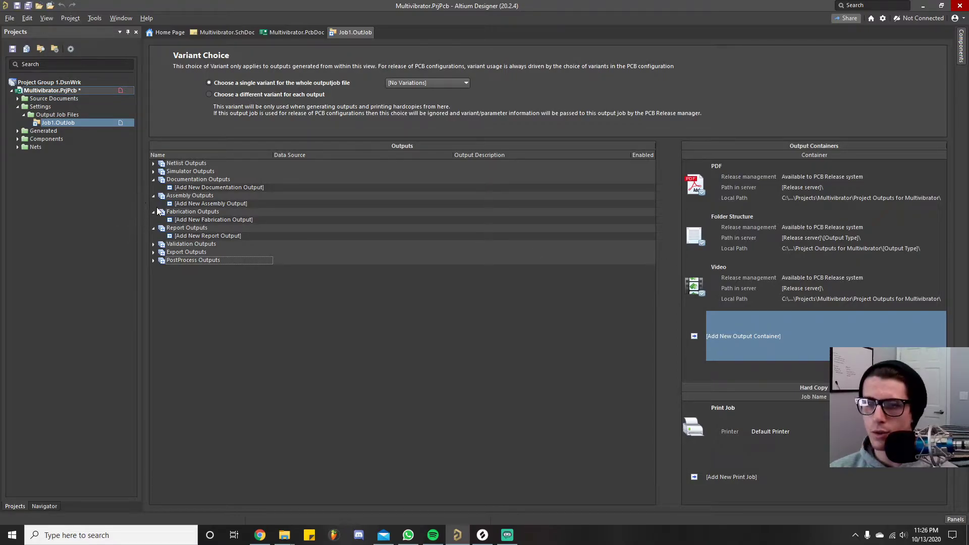
Add a Schematic Prints documentation output with [Project Physical Documents] as its data source.
{"action": "left_click", "coordinate": [203, 187]}
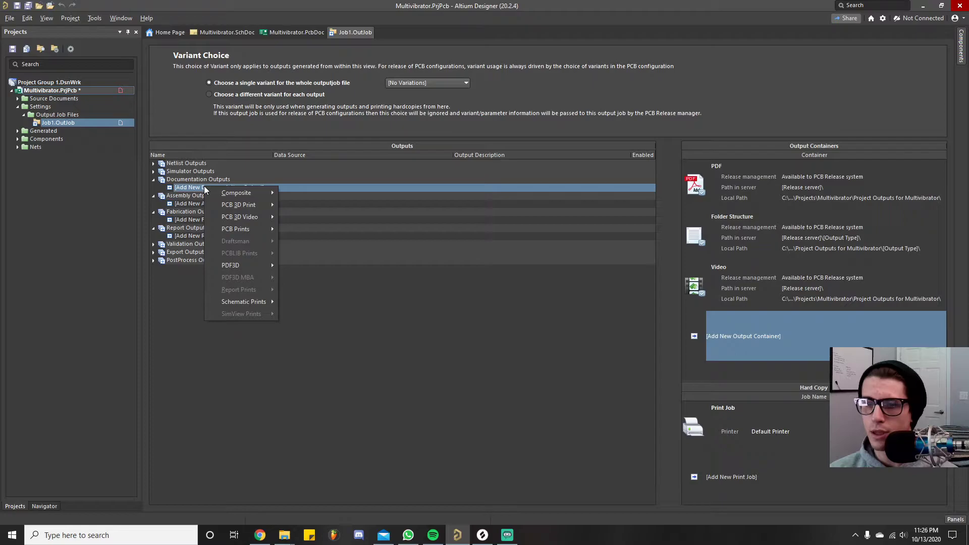
{"action": "mouse_move", "coordinate": [262, 301]}
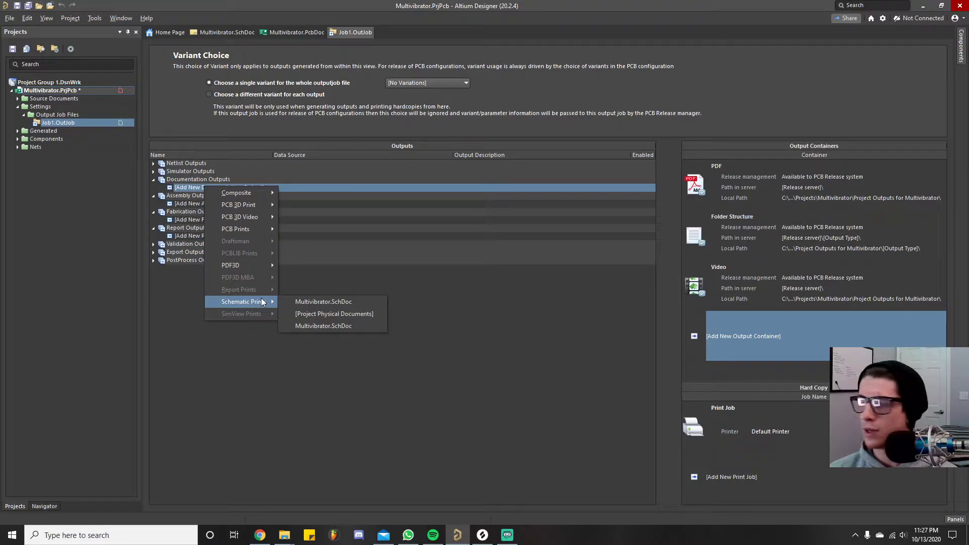
{"action": "left_click", "coordinate": [345, 314]}
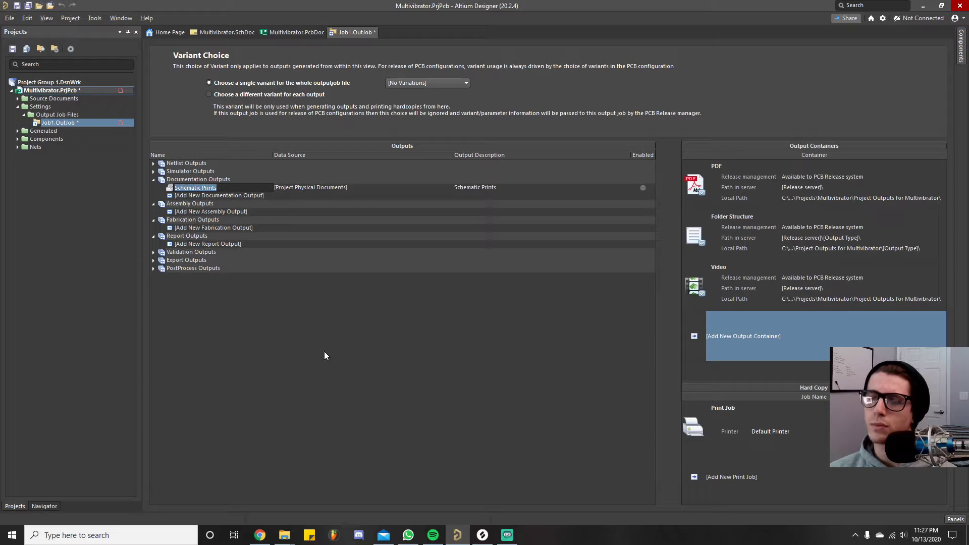
{"action": "left_click", "coordinate": [260, 188]}
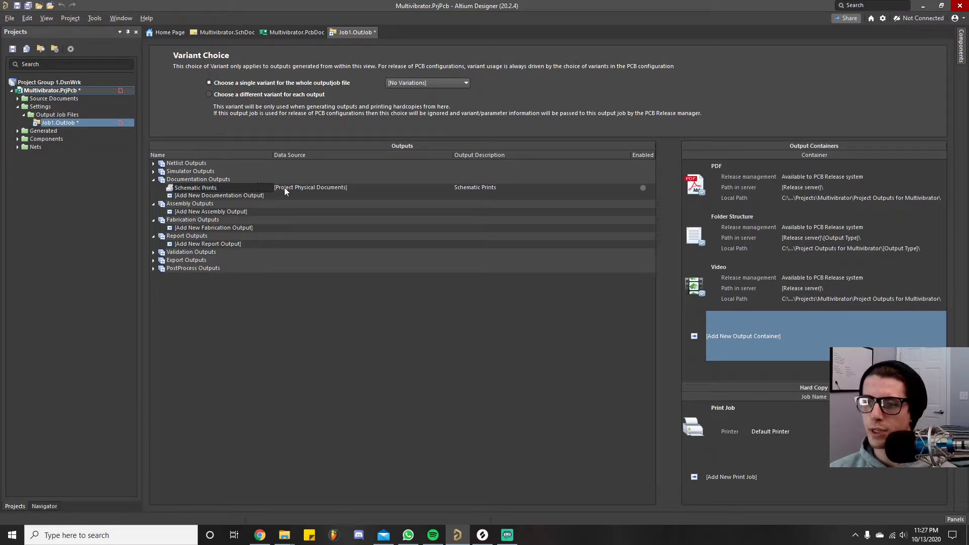
Review the data source choices for the Schematic Prints output, keeping [Project Physical Documents] selected.
{"action": "left_click", "coordinate": [284, 188]}
{"action": "left_click", "coordinate": [448, 189]}
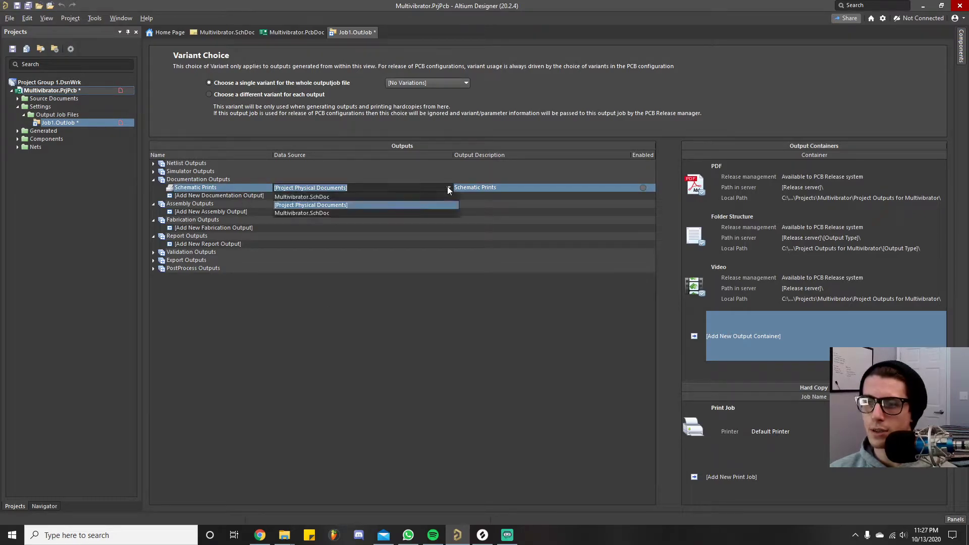
{"action": "left_click", "coordinate": [355, 204]}
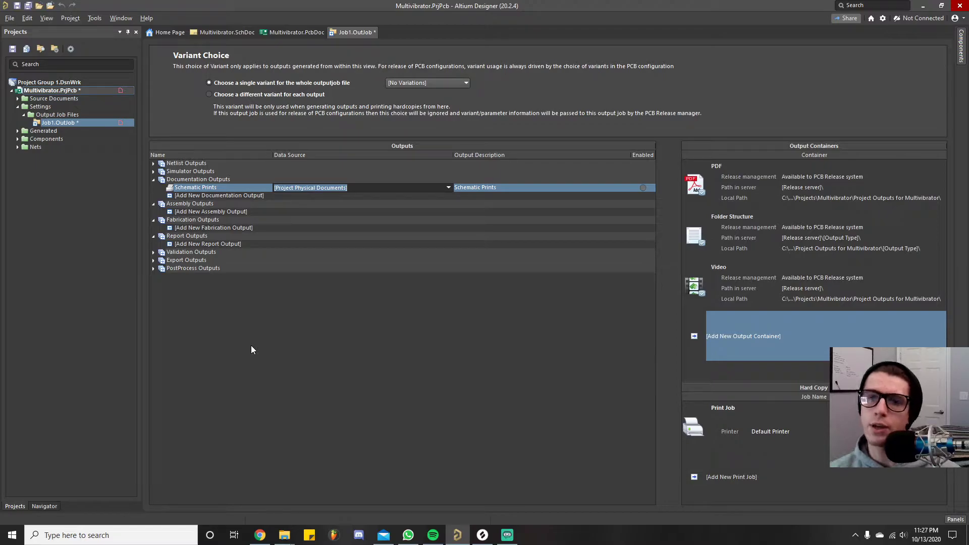
{"action": "left_click", "coordinate": [448, 187]}
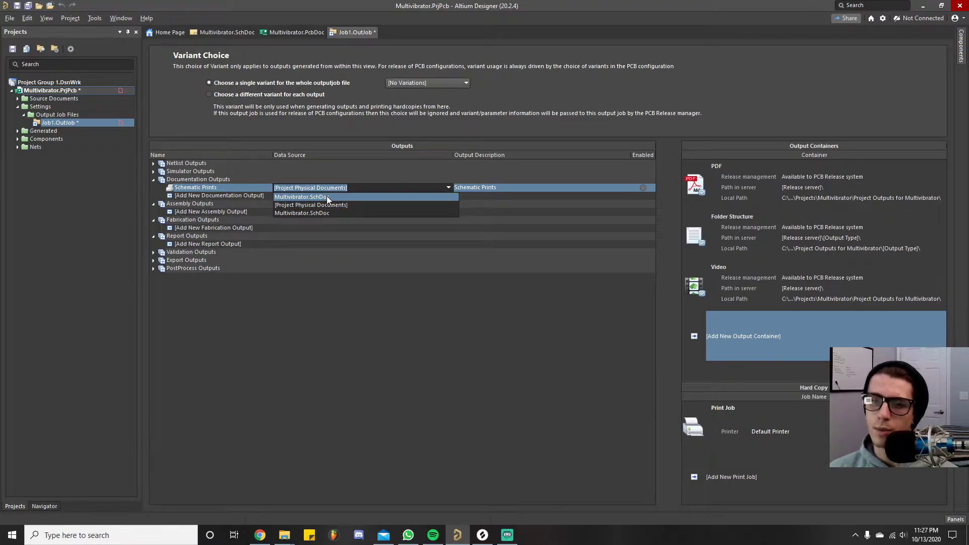
{"action": "left_click", "coordinate": [345, 390]}
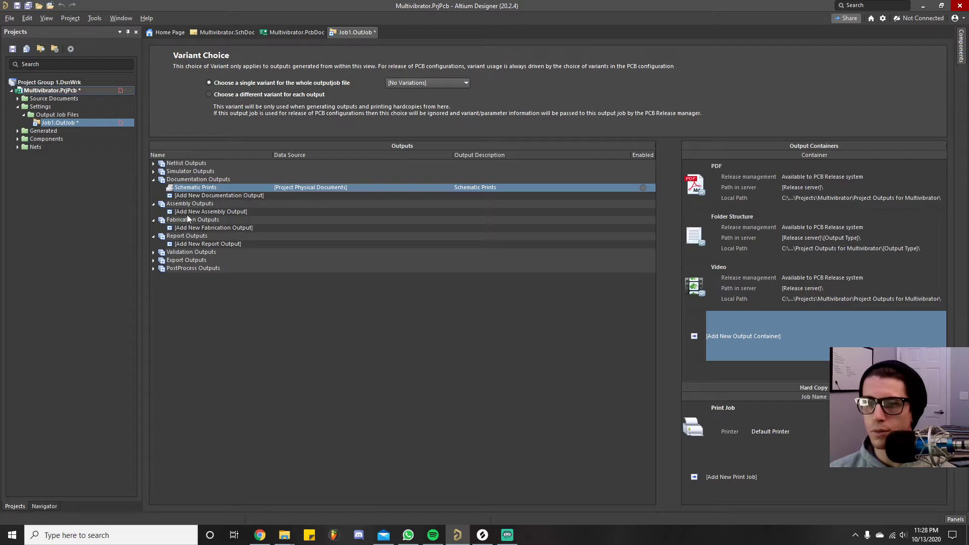
Add a Generates pick and place files assembly output with [PCB Document] as its data source.
{"action": "left_click", "coordinate": [248, 212]}
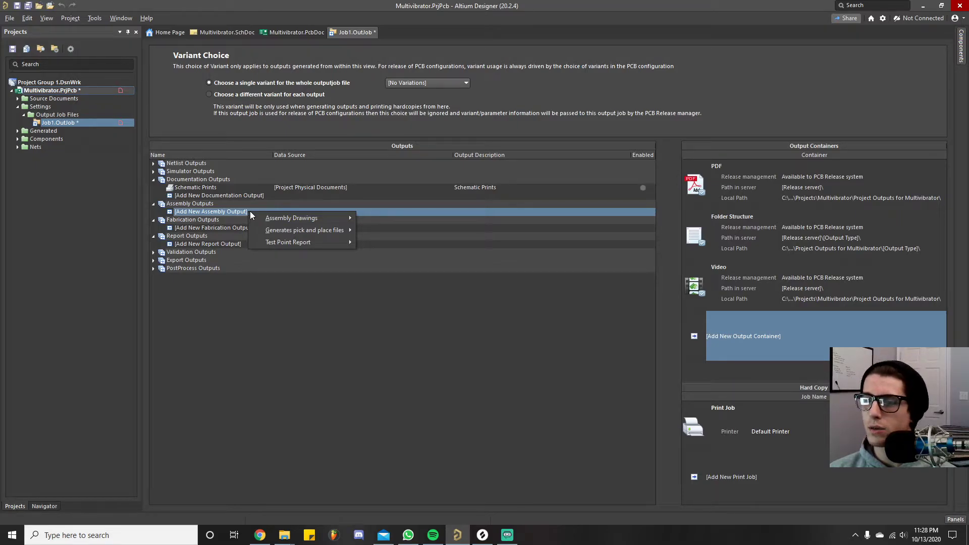
{"action": "mouse_move", "coordinate": [322, 231]}
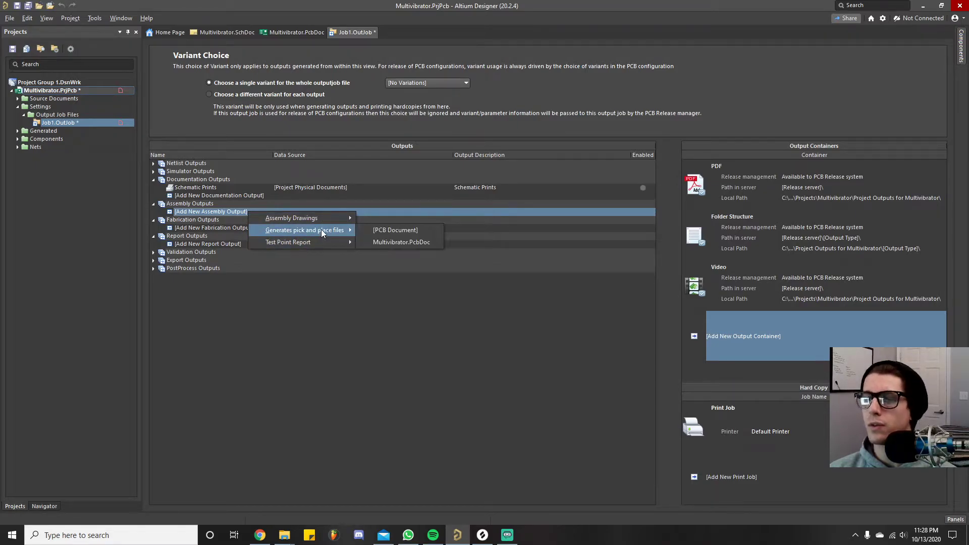
{"action": "left_click", "coordinate": [385, 231]}
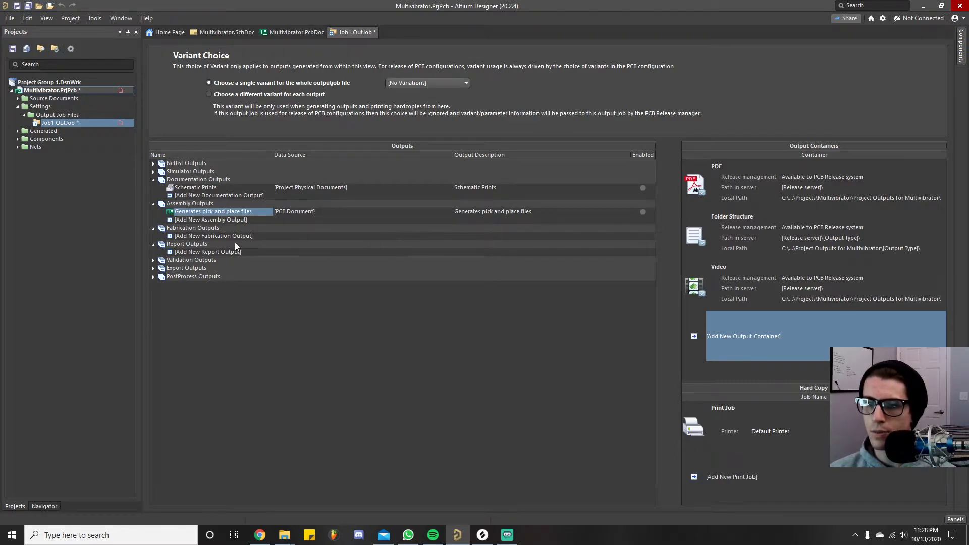
Add an Assembly Drawings output with [PCB Document] as its data source, and select the Schematic Prints output.
{"action": "left_click", "coordinate": [234, 219]}
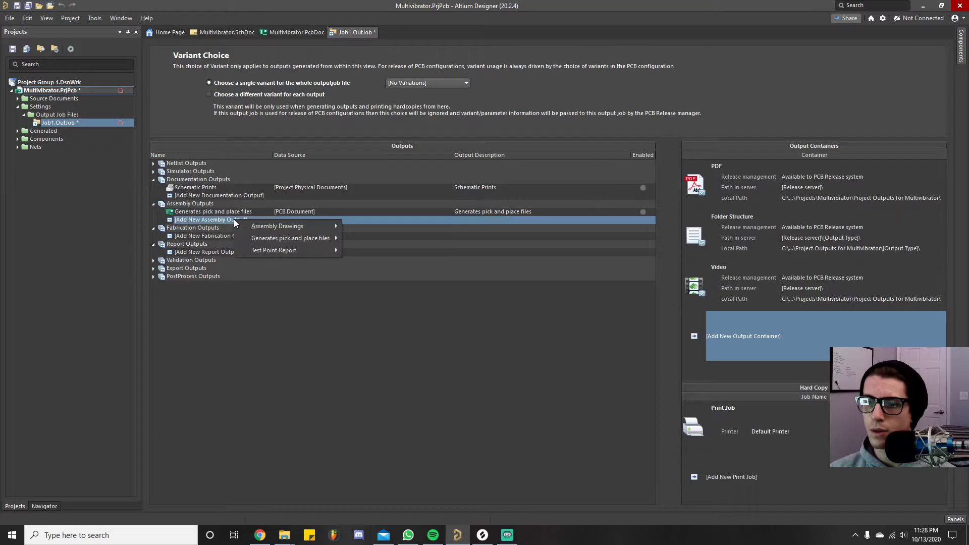
{"action": "mouse_move", "coordinate": [328, 227]}
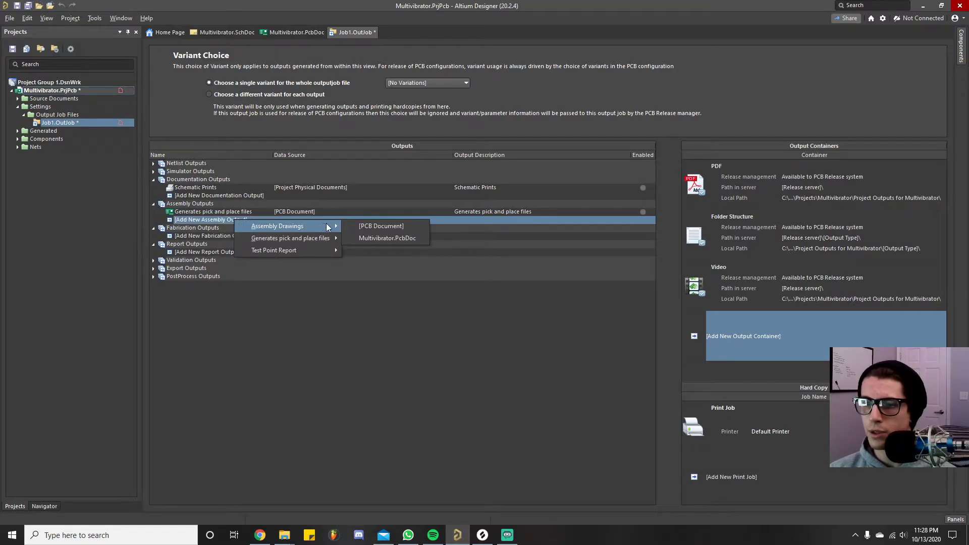
{"action": "left_click", "coordinate": [365, 226]}
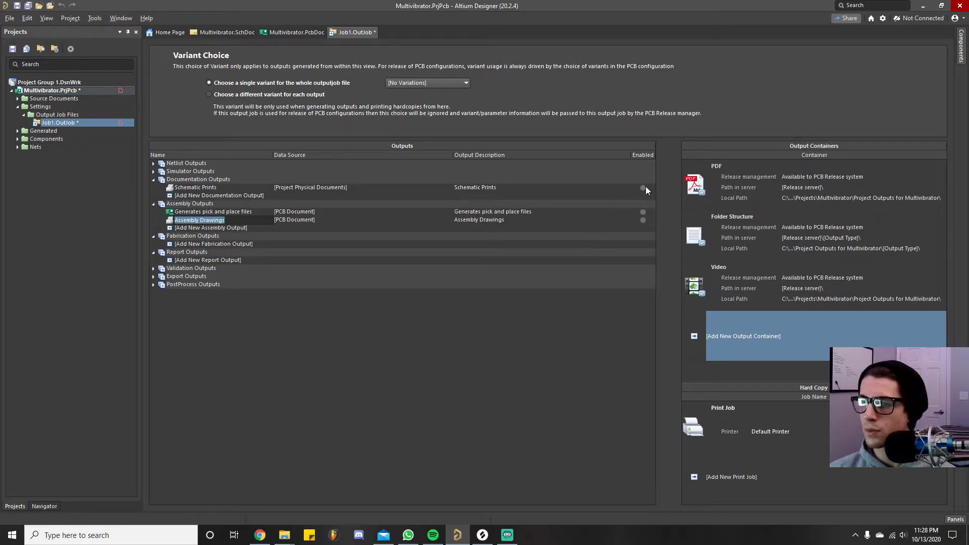
{"action": "left_click", "coordinate": [583, 190]}
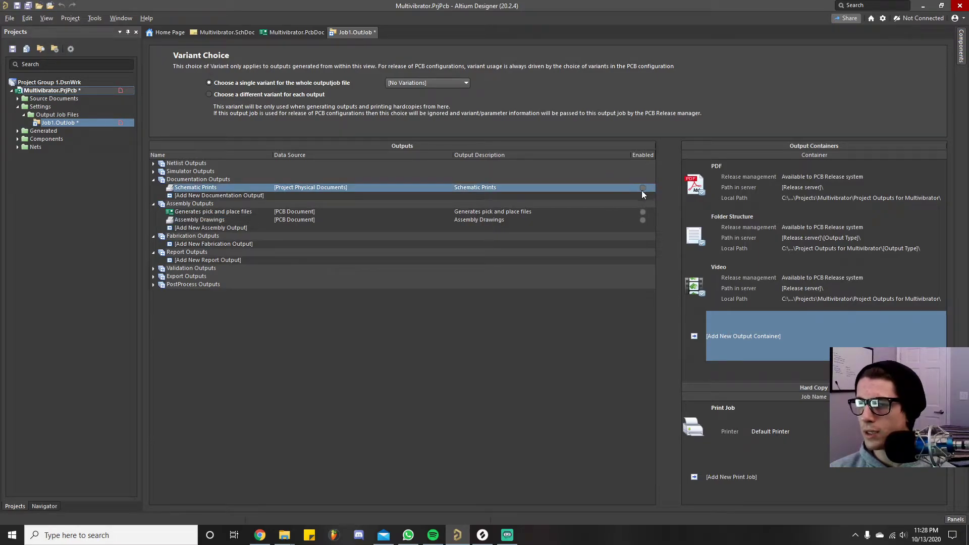
Enable the Schematic Prints and Assembly Drawings outputs for the PDF output container.
{"action": "left_click", "coordinate": [718, 179]}
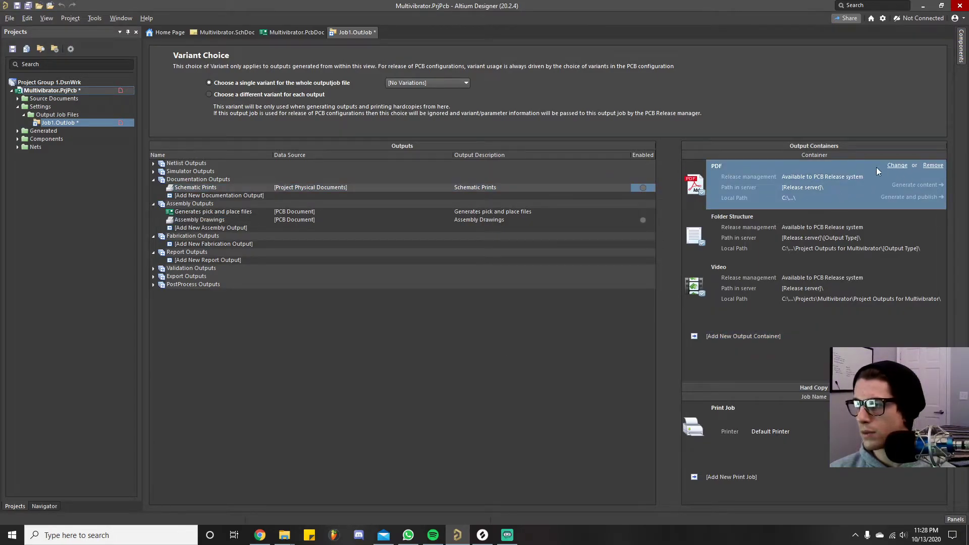
{"action": "left_click", "coordinate": [643, 189]}
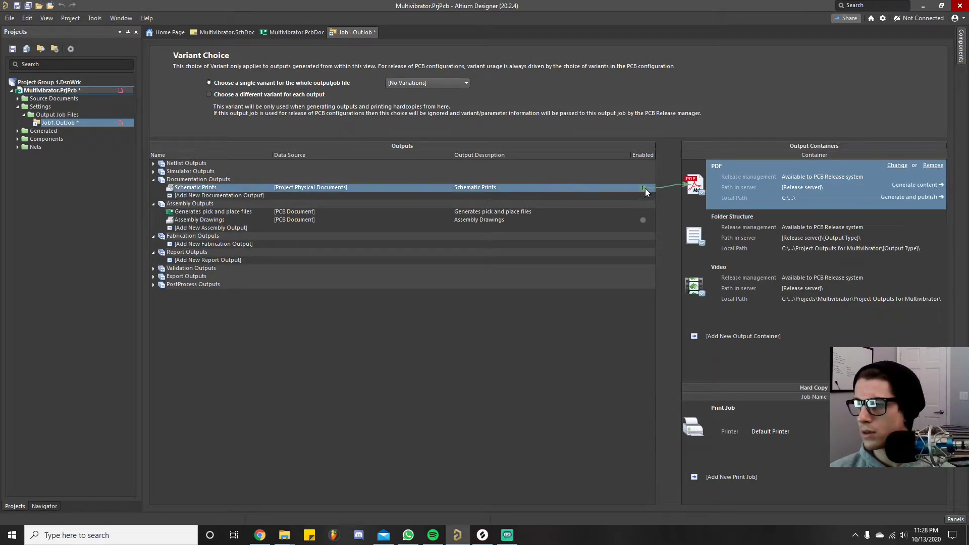
{"action": "left_click", "coordinate": [642, 220]}
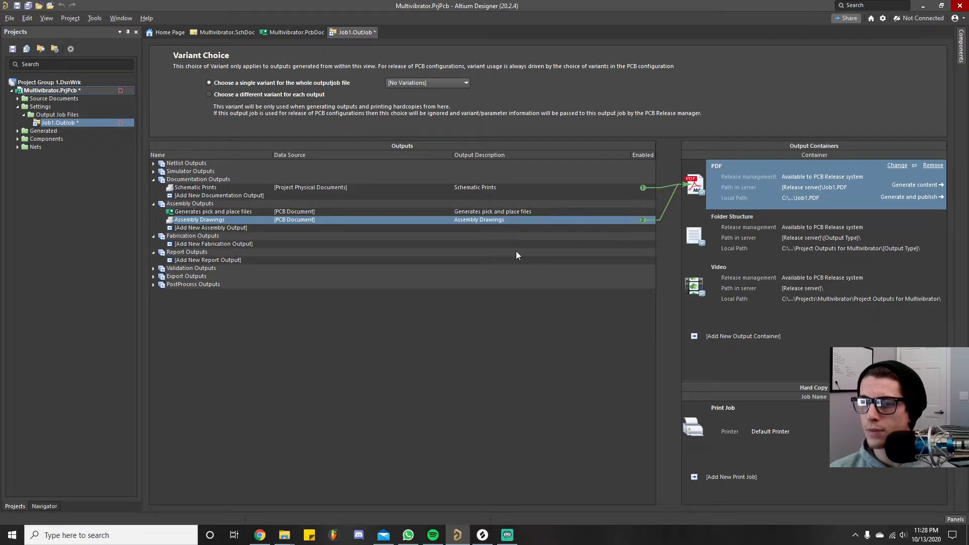
{"action": "left_click", "coordinate": [642, 220]}
{"action": "left_click", "coordinate": [642, 220]}
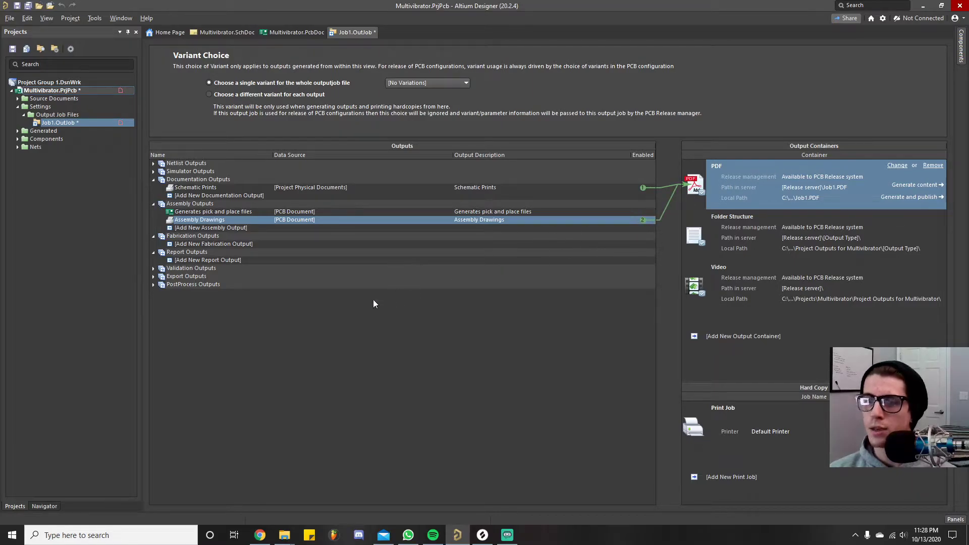
Add a Gerber Files fabrication output with [PCB Document] as its data source.
{"action": "left_click", "coordinate": [377, 211]}
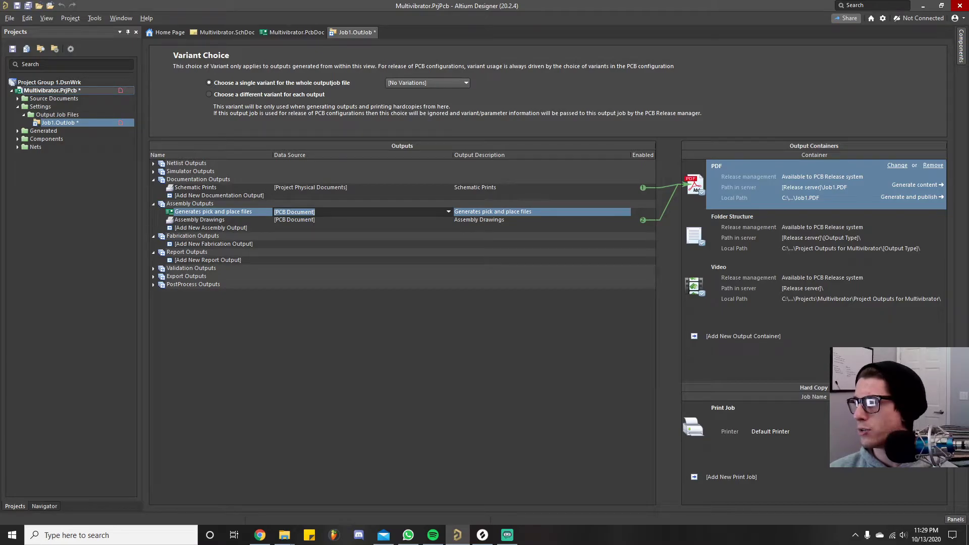
{"action": "left_click", "coordinate": [226, 242]}
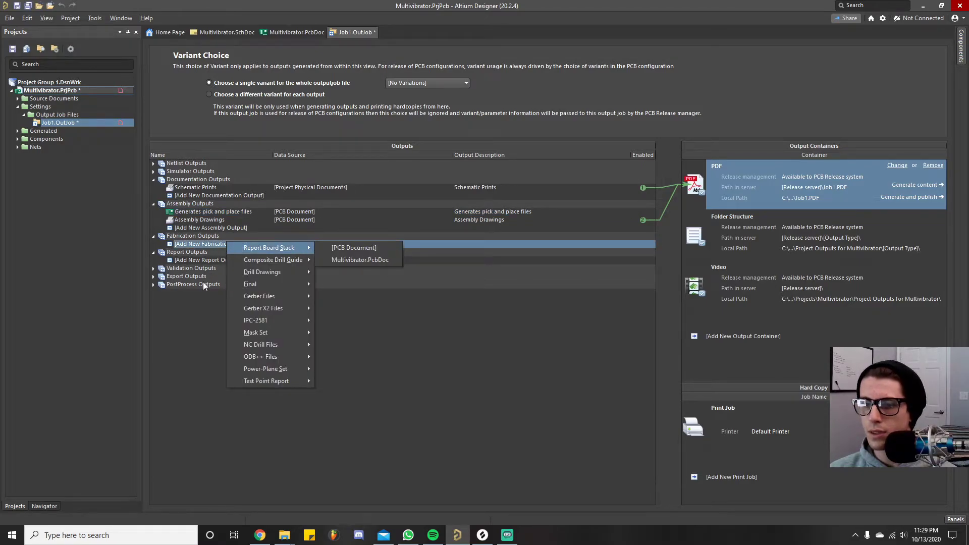
{"action": "mouse_move", "coordinate": [265, 296]}
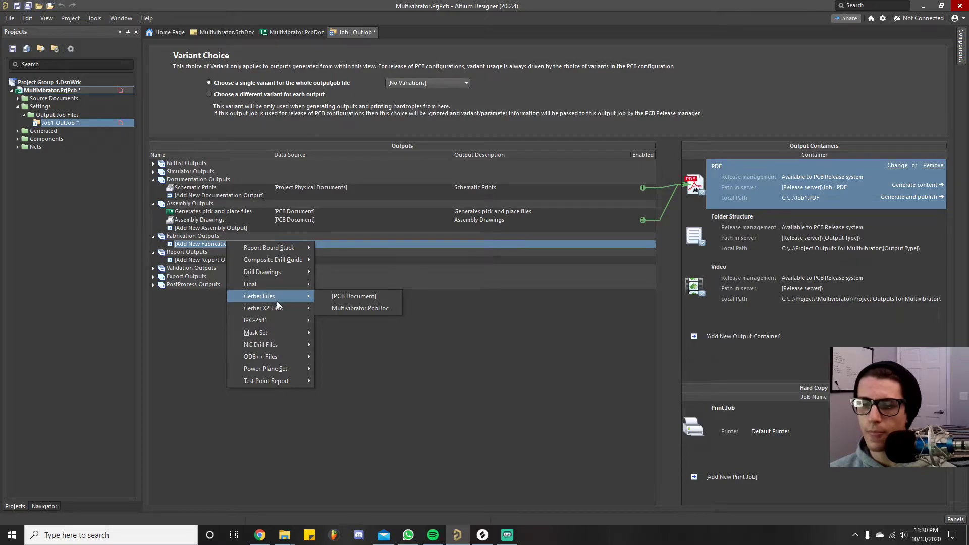
{"action": "mouse_move", "coordinate": [281, 358]}
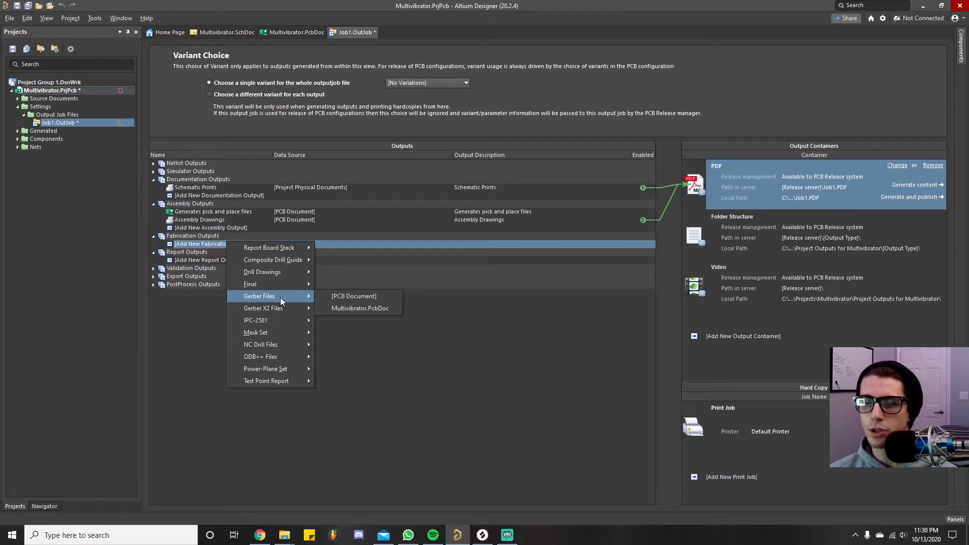
{"action": "left_click", "coordinate": [369, 296]}
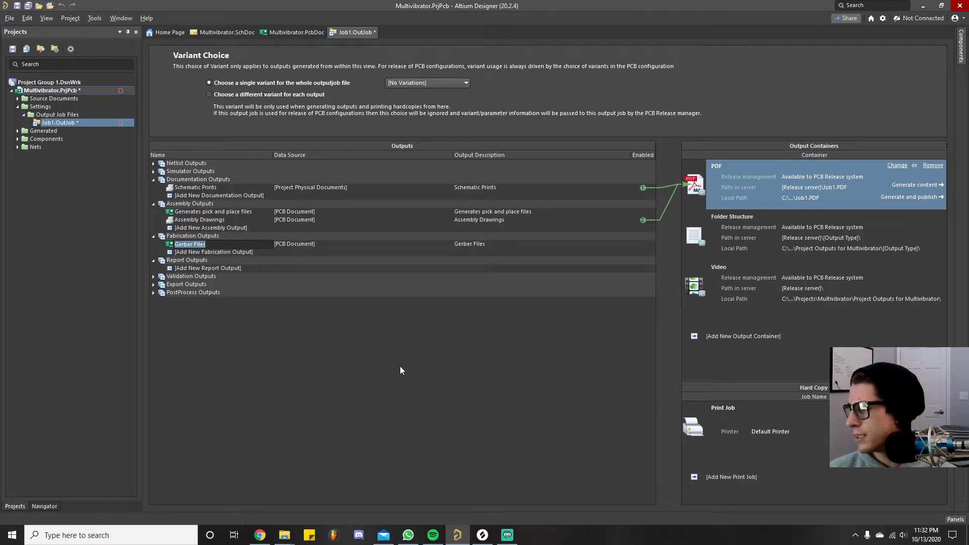
Add a Bill of Materials report output with [ActiveBOM Document] as its data source.
{"action": "left_click", "coordinate": [220, 268]}
{"action": "mouse_move", "coordinate": [295, 275]}
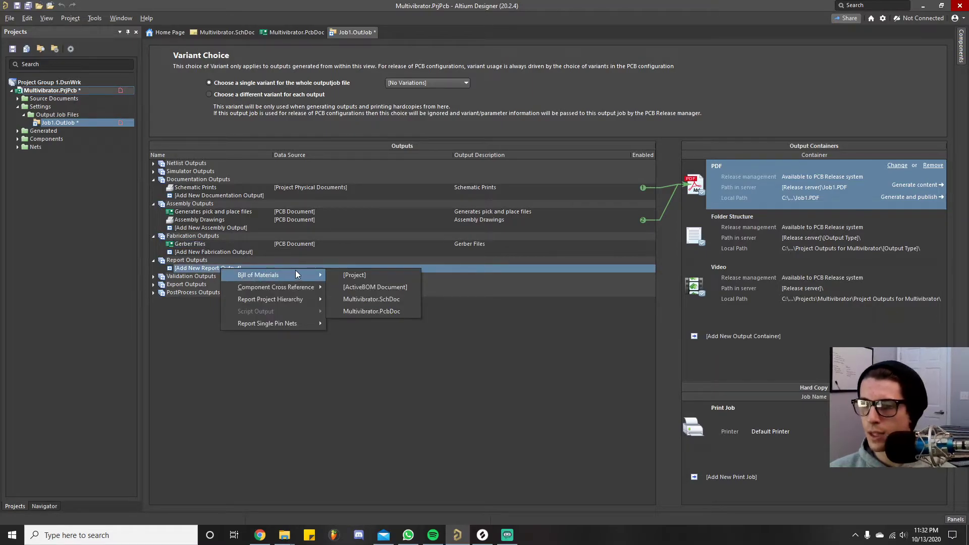
{"action": "left_click", "coordinate": [386, 285]}
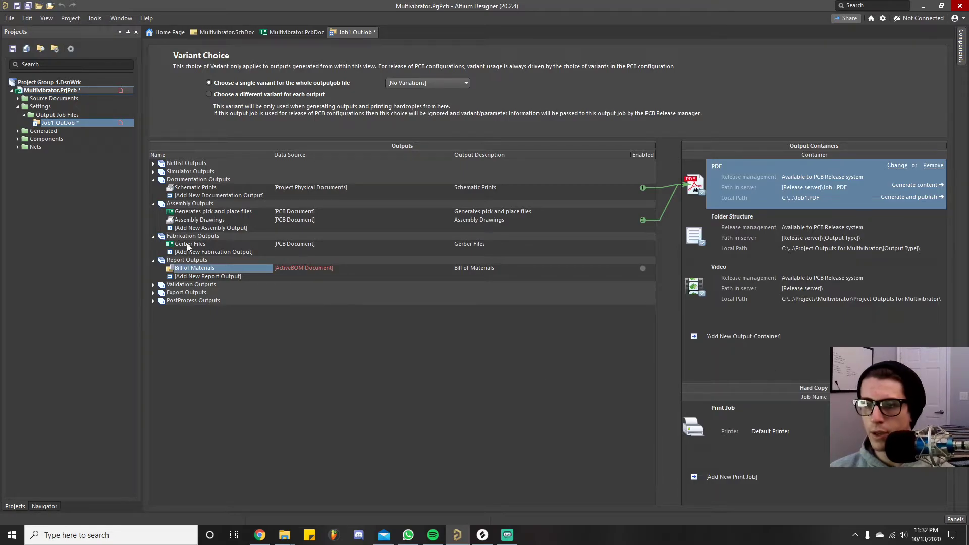
Add an NC Drill Files fabrication output with [PCB Document] as its data source.
{"action": "left_click", "coordinate": [198, 252]}
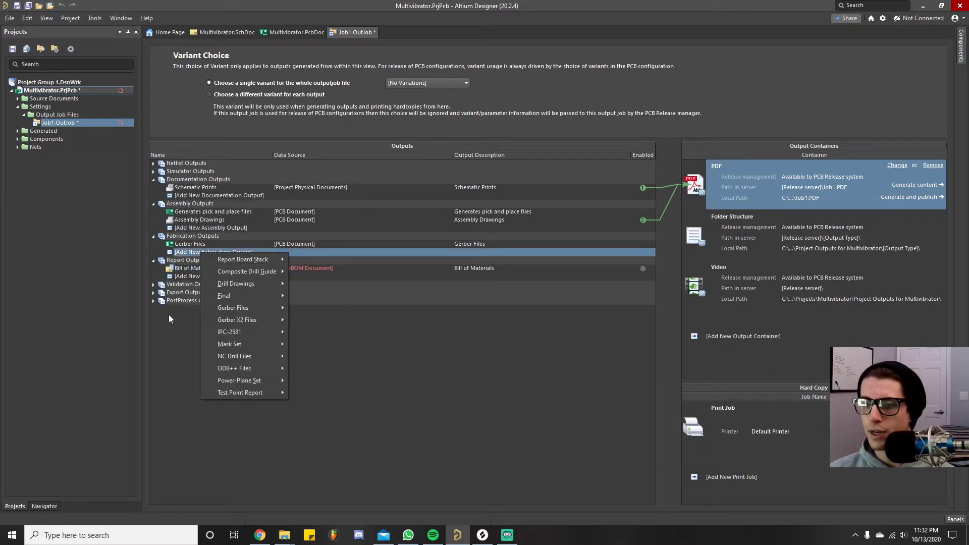
{"action": "mouse_move", "coordinate": [261, 287]}
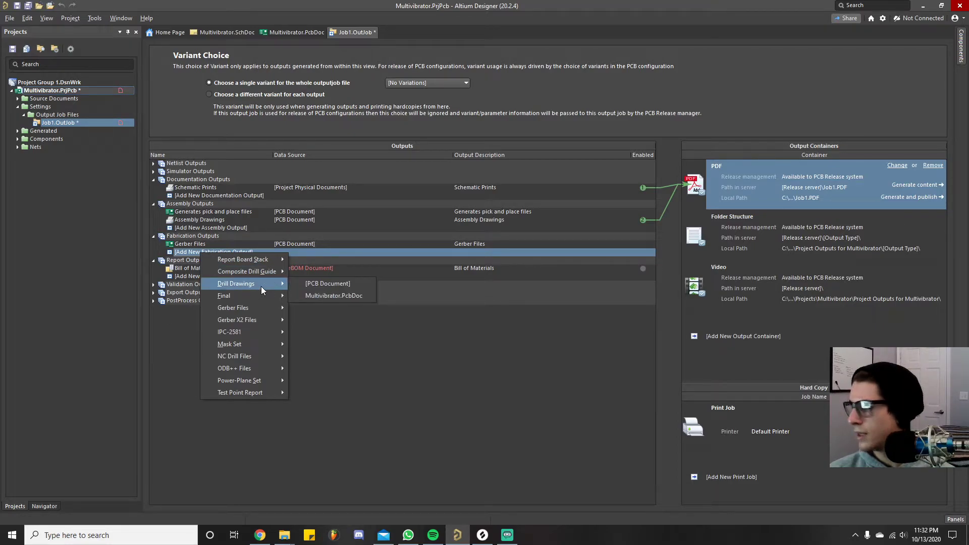
{"action": "mouse_move", "coordinate": [265, 354]}
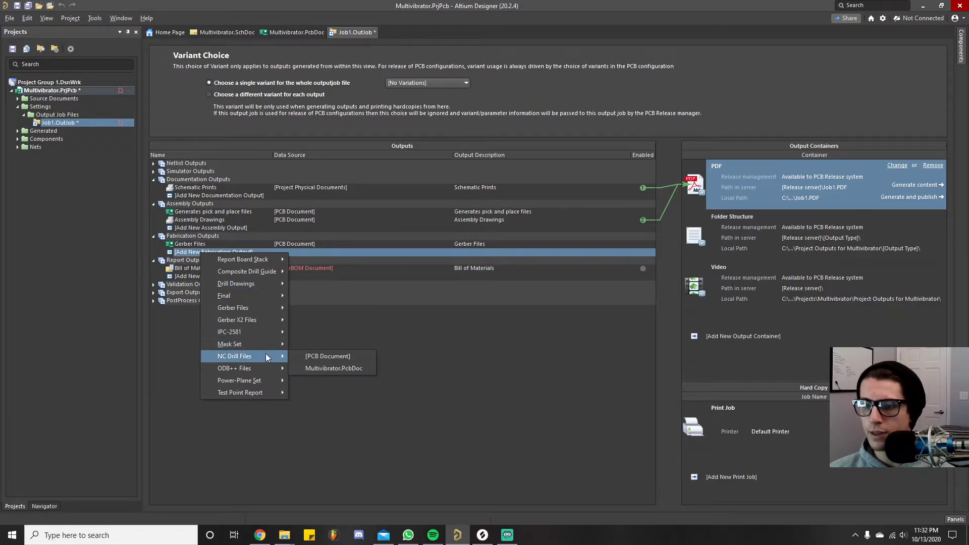
{"action": "left_click", "coordinate": [341, 356]}
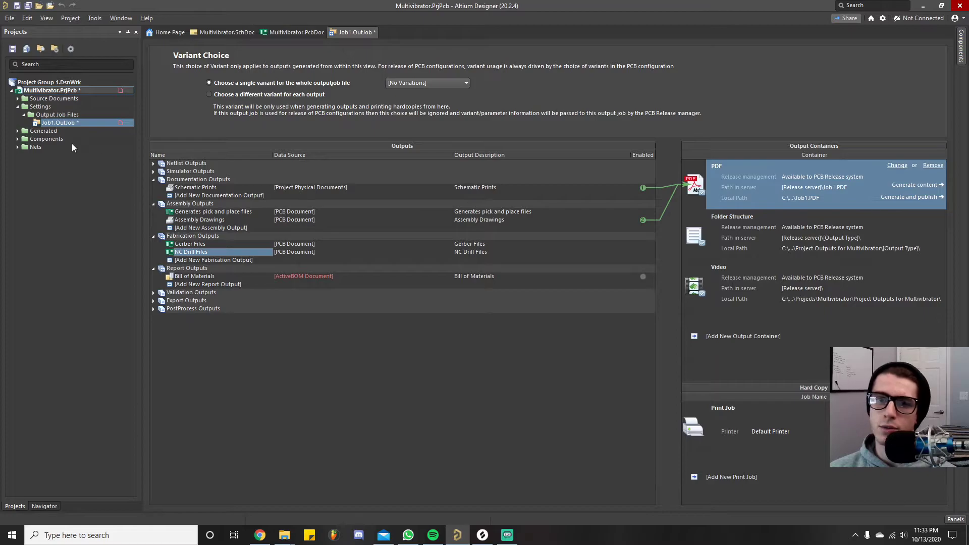
Add a new ActiveBOM document to the Multivibrator project and enable the output job's Bill of Materials for the PDF container.
{"action": "left_click", "coordinate": [17, 99]}
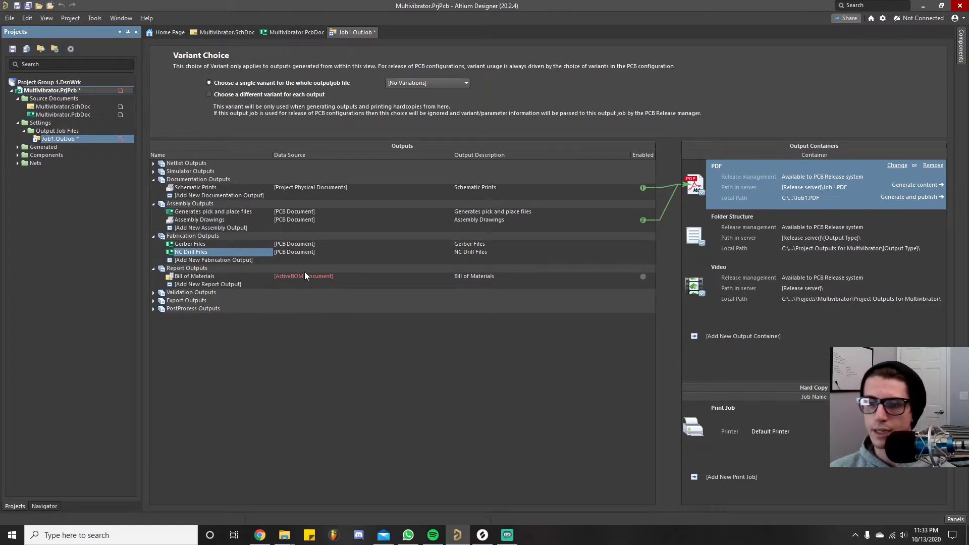
{"action": "right_click", "coordinate": [61, 92]}
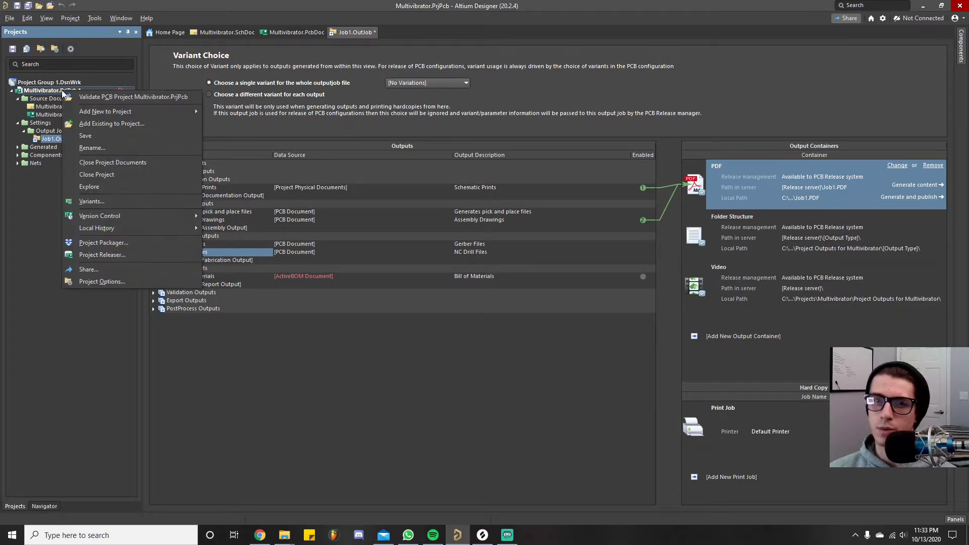
{"action": "mouse_move", "coordinate": [185, 109]}
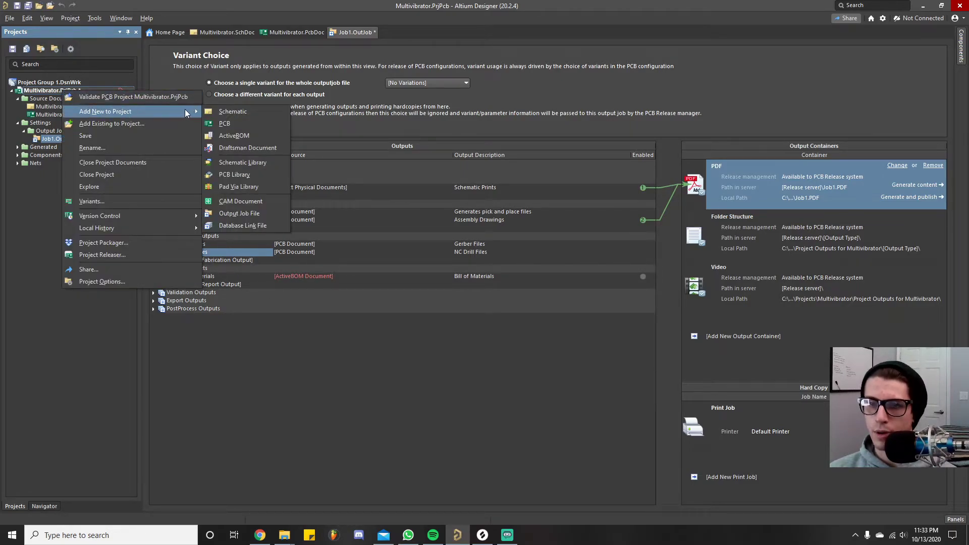
{"action": "left_click", "coordinate": [246, 137]}
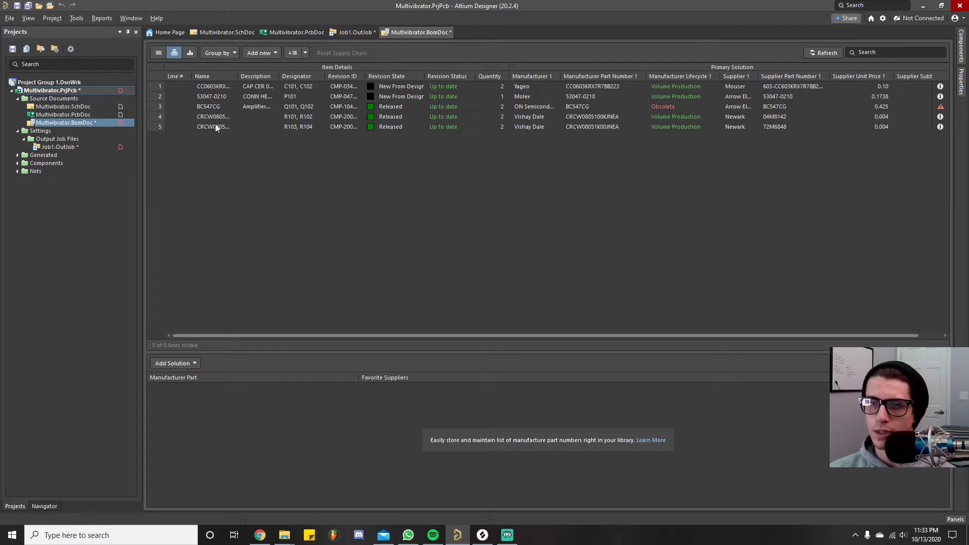
{"action": "left_click", "coordinate": [352, 33]}
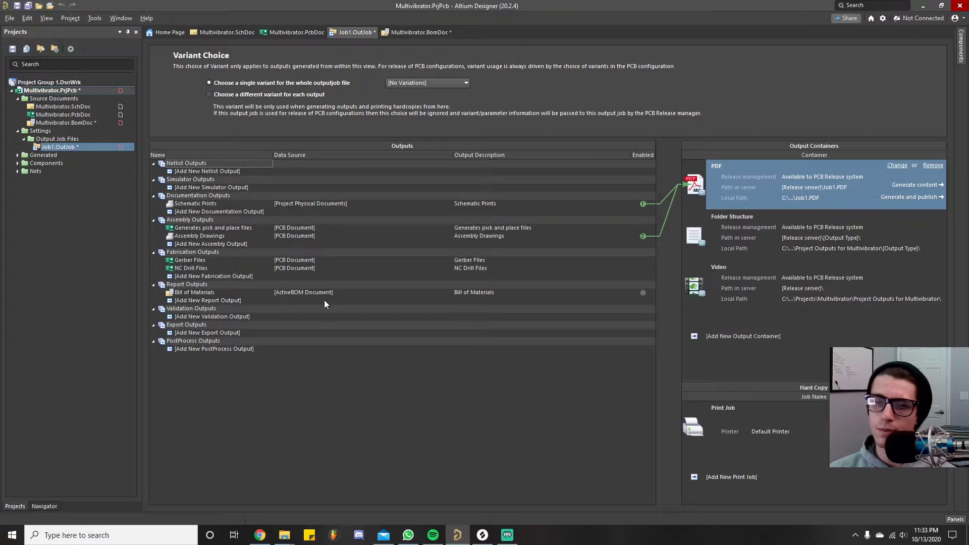
{"action": "left_click", "coordinate": [642, 292]}
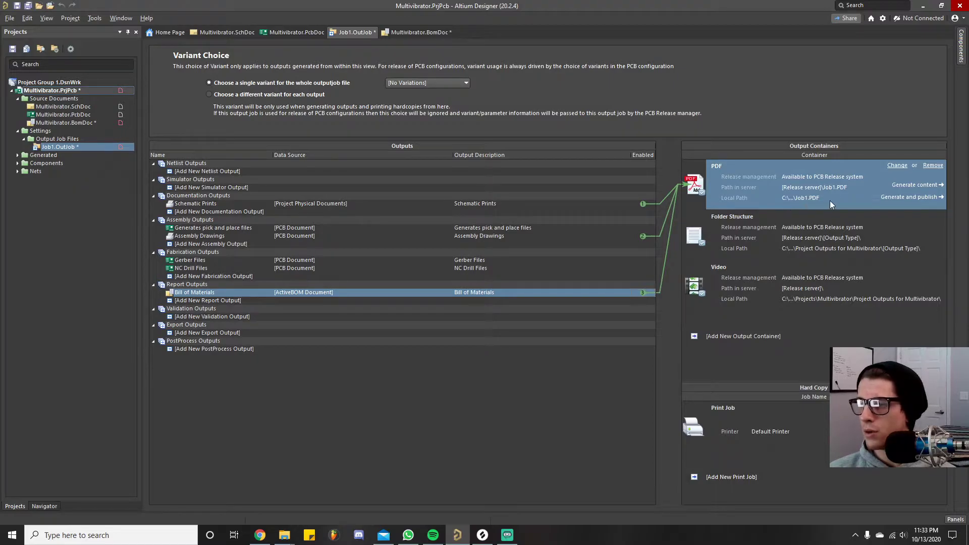
Save the output job file as Multivibrator in the project folder, replacing the existing file of that name.
{"action": "right_click", "coordinate": [78, 146]}
{"action": "left_click", "coordinate": [102, 178]}
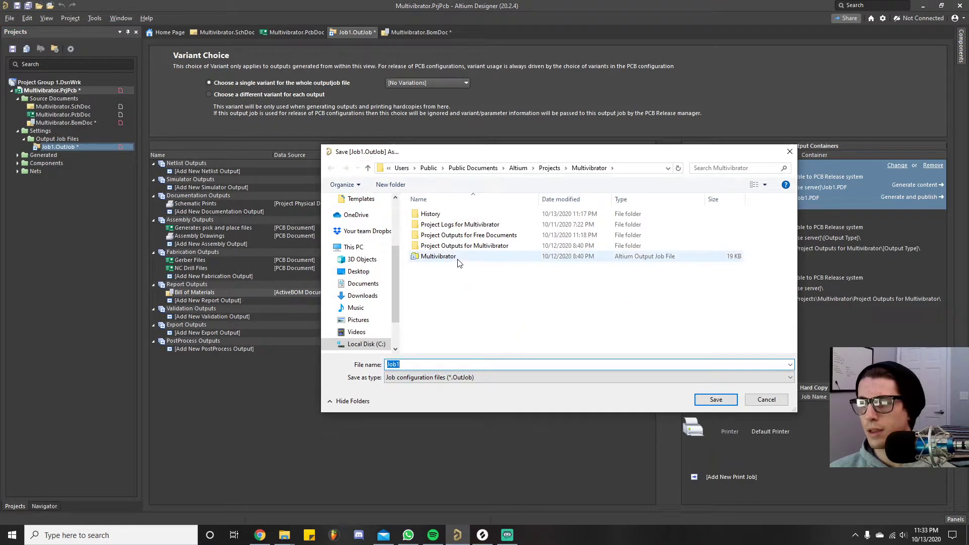
{"action": "left_click", "coordinate": [444, 256]}
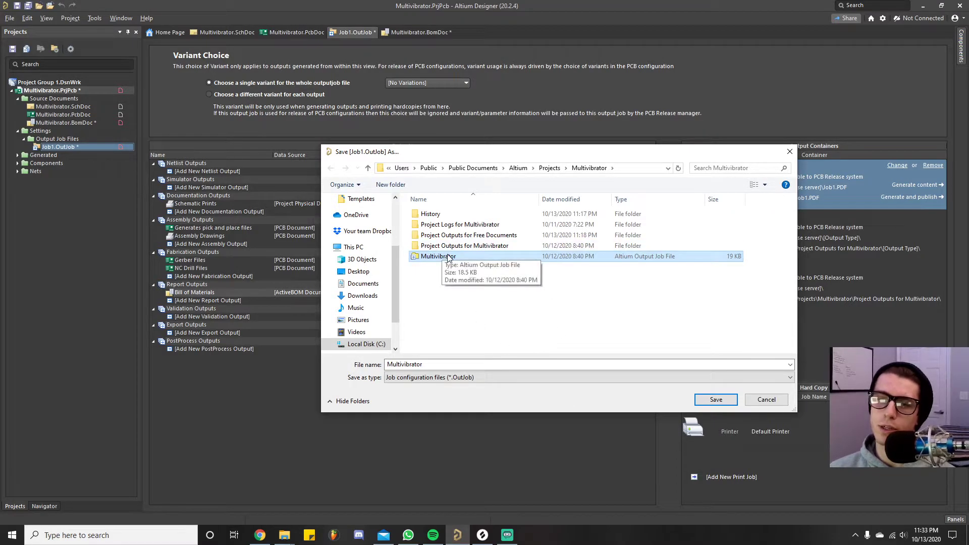
{"action": "left_click", "coordinate": [720, 400]}
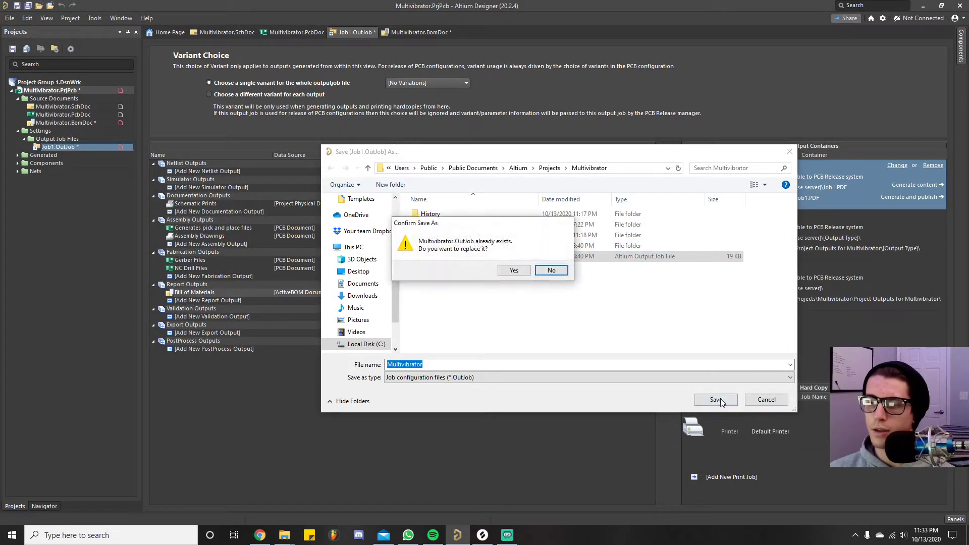
{"action": "left_click", "coordinate": [513, 271]}
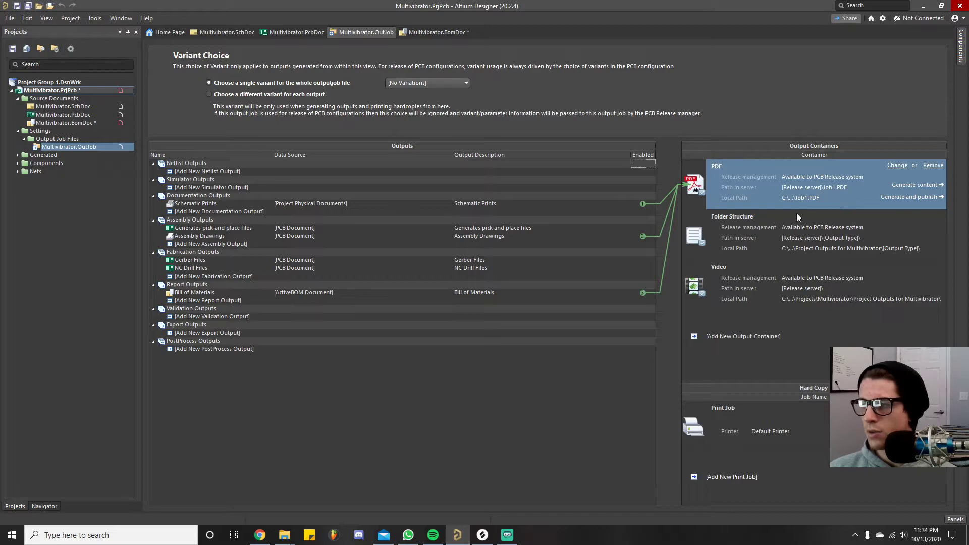
Generate the PDF container's content, overwriting the existing Job1.PDF, and dismiss the Acrobat Reader error.
{"action": "left_click", "coordinate": [908, 185]}
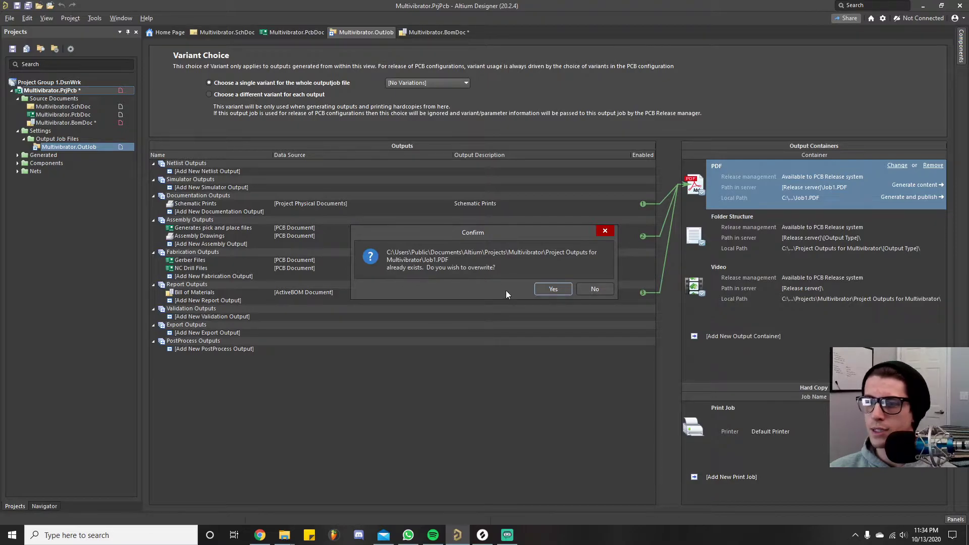
{"action": "left_click", "coordinate": [552, 290]}
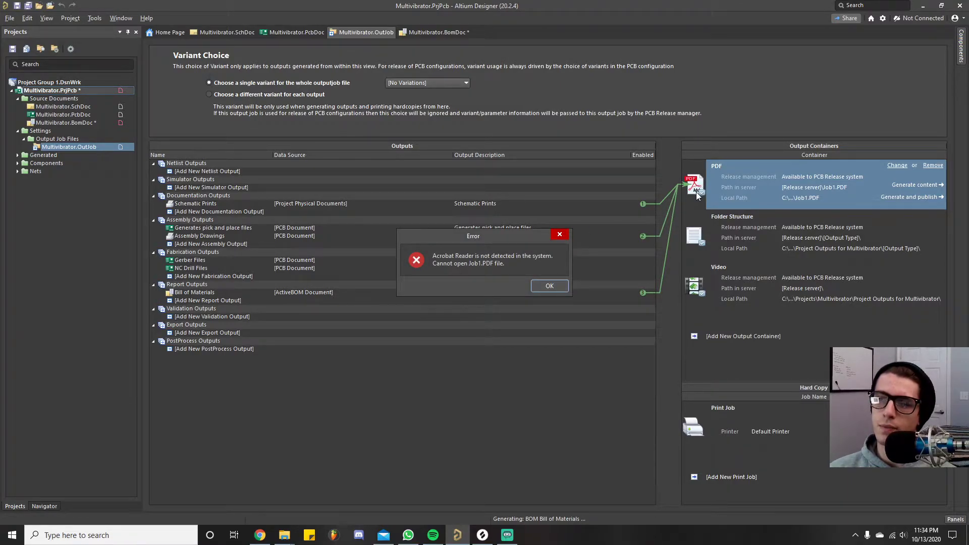
{"action": "left_click", "coordinate": [550, 287]}
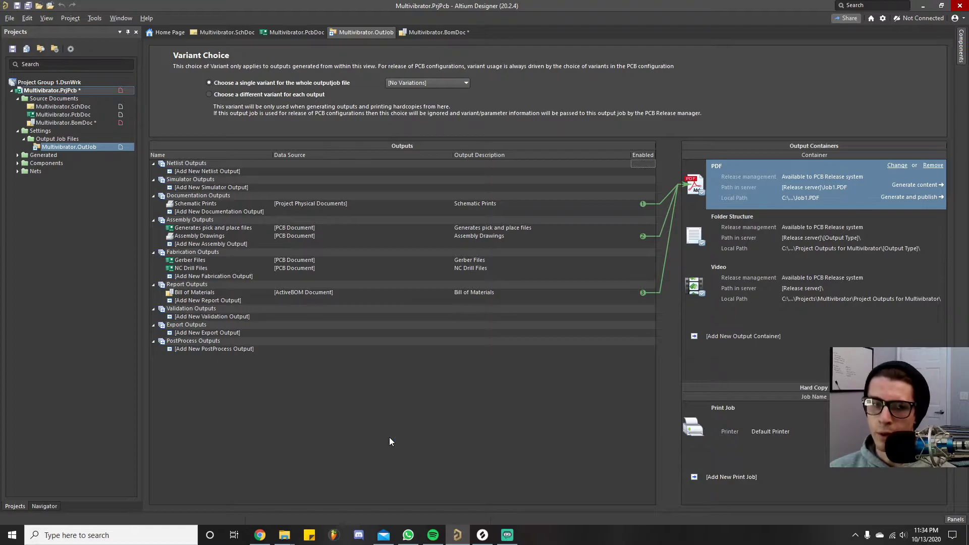
Compare the outputs linked to the PDF and Folder Structure containers, leaving Folder Structure selected.
{"action": "left_click", "coordinate": [782, 222]}
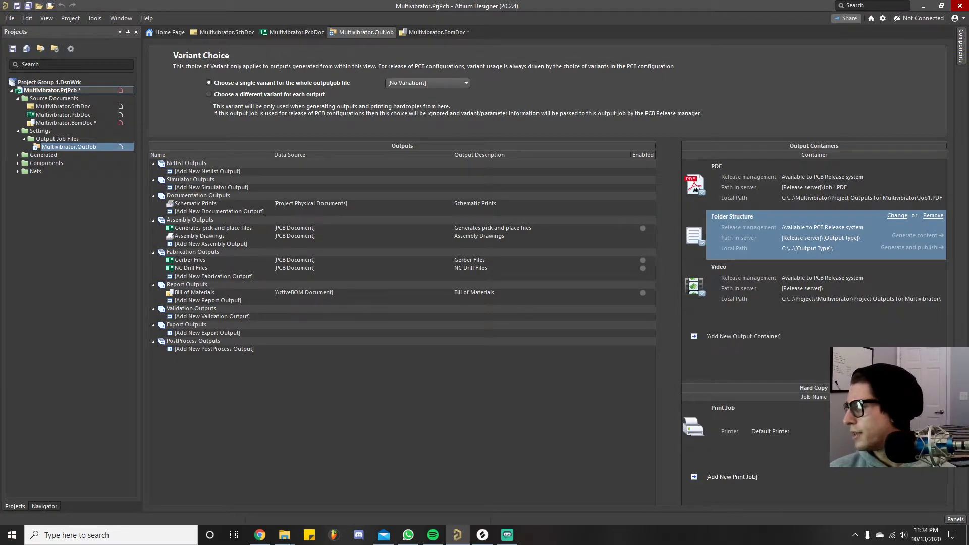
{"action": "left_click", "coordinate": [755, 174]}
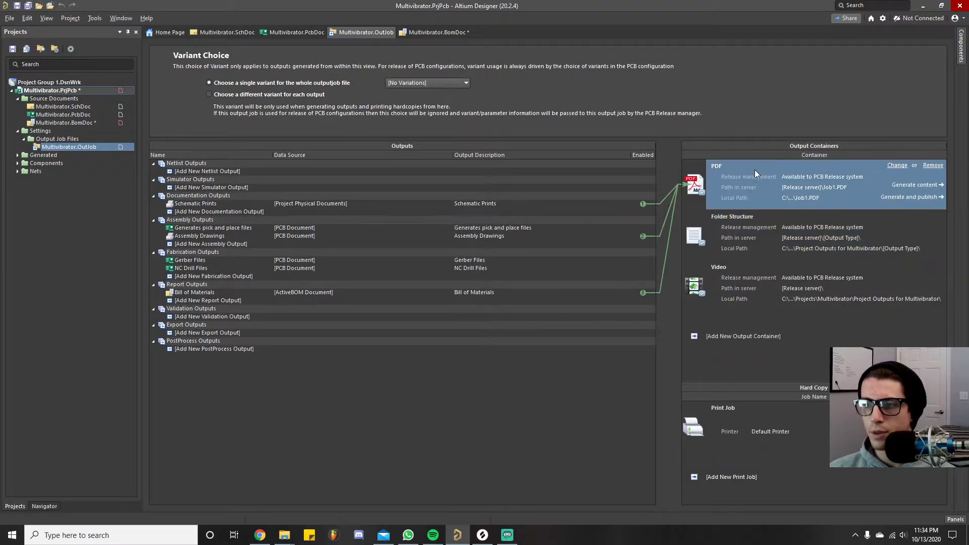
{"action": "left_click", "coordinate": [768, 222]}
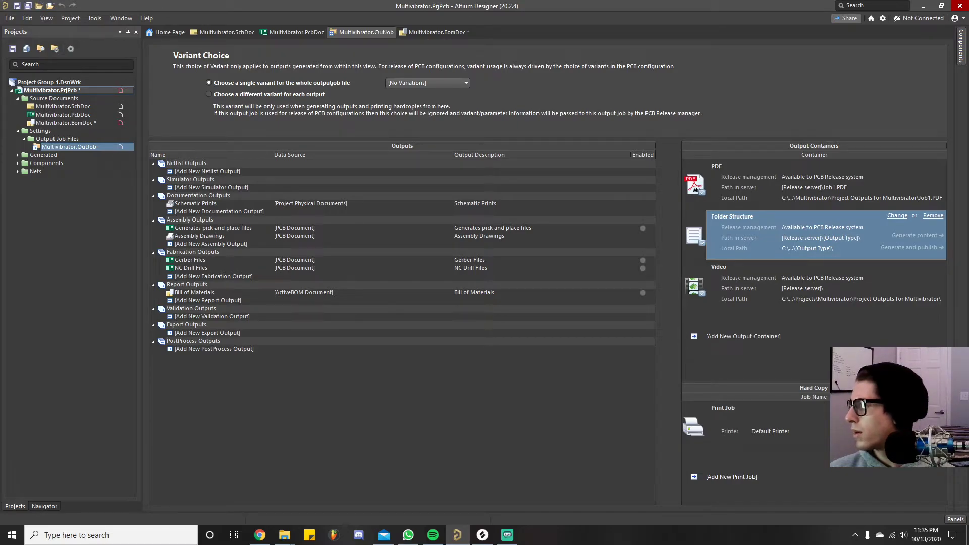
In the Gerber Files output's setup, set the units to millimeters and the number format to 4:3.
{"action": "double_click", "coordinate": [202, 260]}
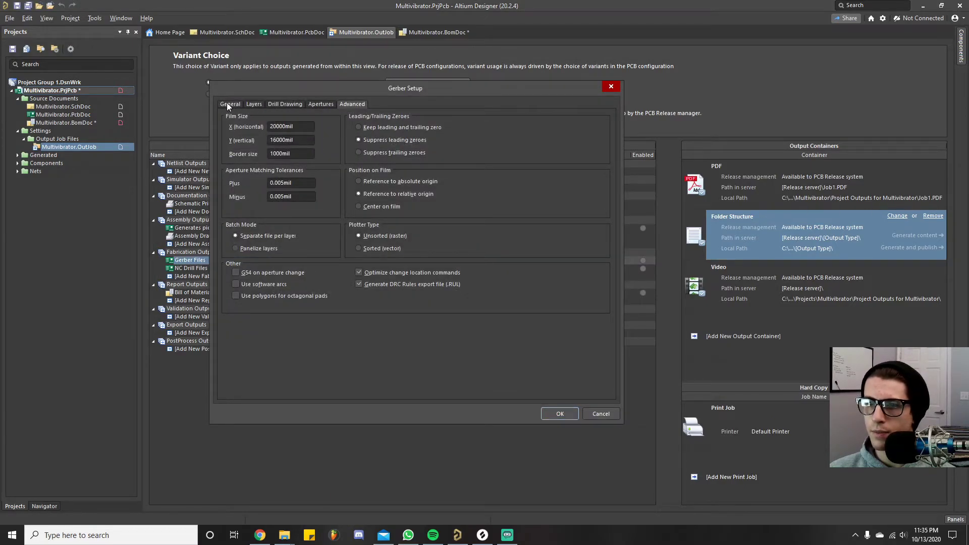
{"action": "left_click", "coordinate": [229, 104]}
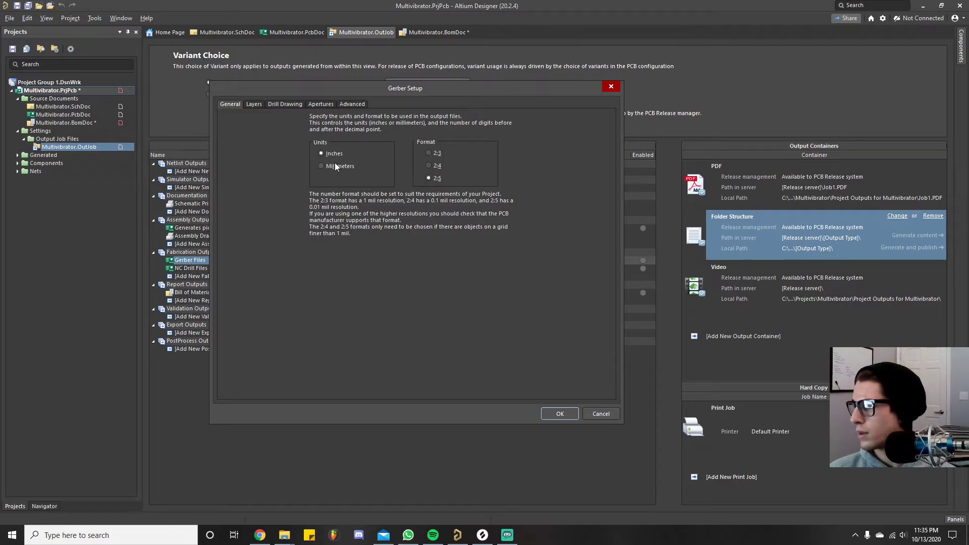
{"action": "left_click", "coordinate": [322, 167]}
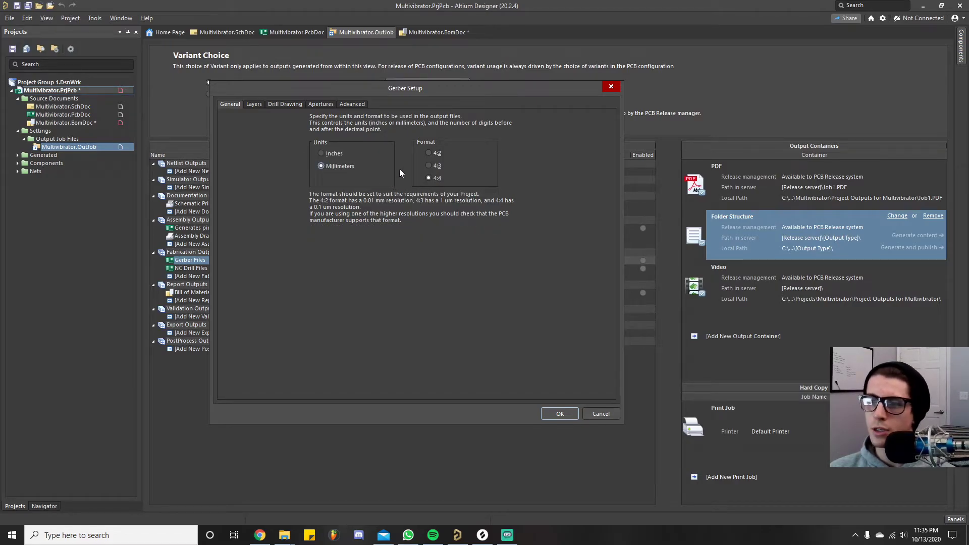
{"action": "left_click", "coordinate": [428, 165]}
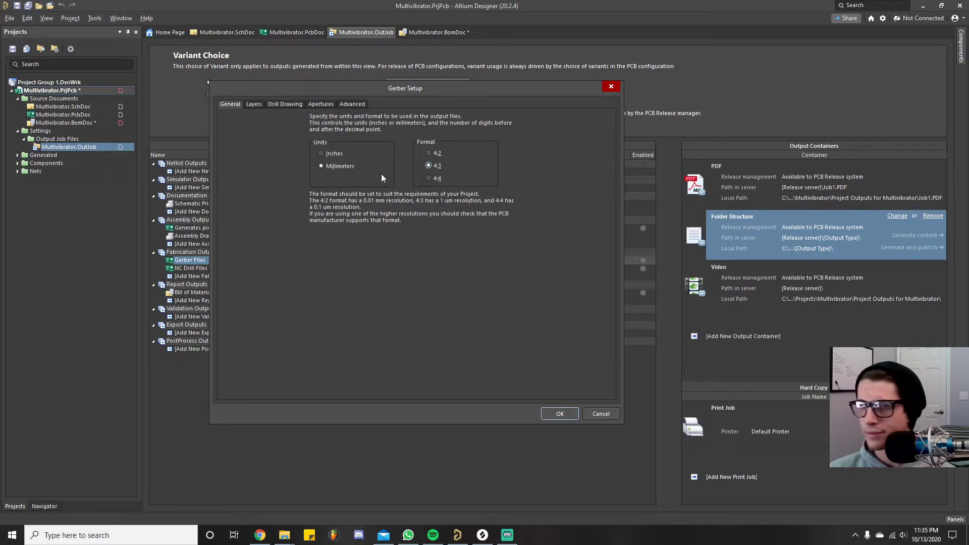
Enable plotting of the Top Overlay and Top Paste layers in the Gerber setup and accept the settings.
{"action": "left_click", "coordinate": [254, 104]}
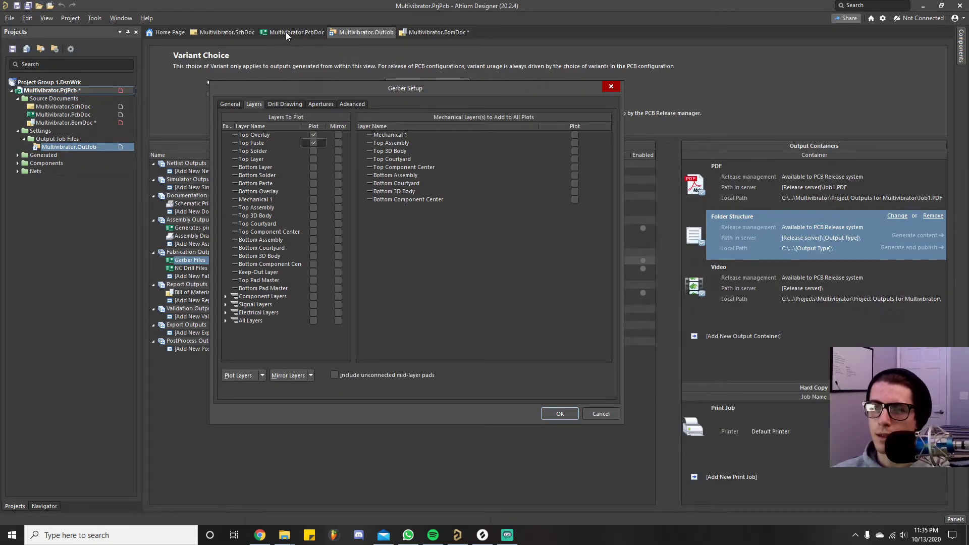
{"action": "left_click", "coordinate": [560, 413]}
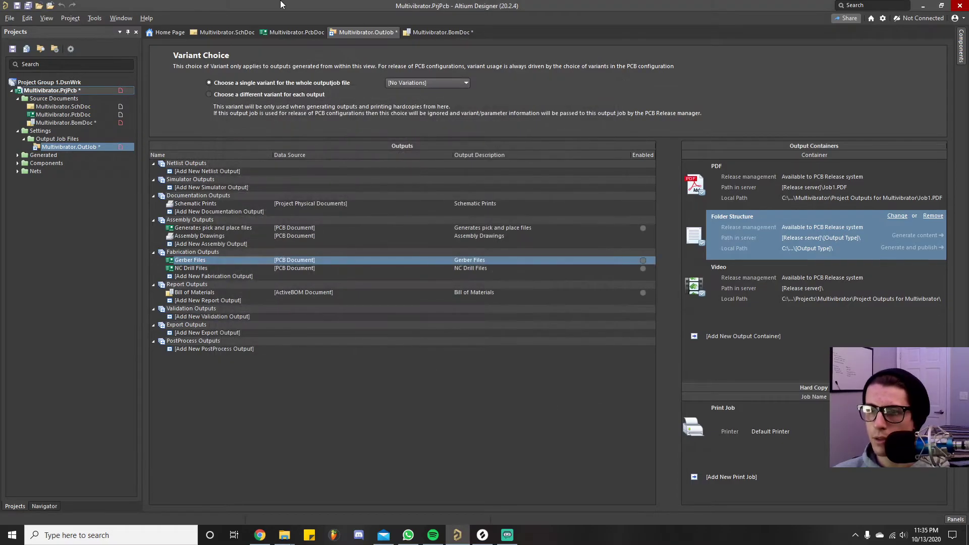
In the PCB document's View Configuration, limit the visible layers to the used ones for All Layers, review the list and close it.
{"action": "left_click", "coordinate": [283, 31]}
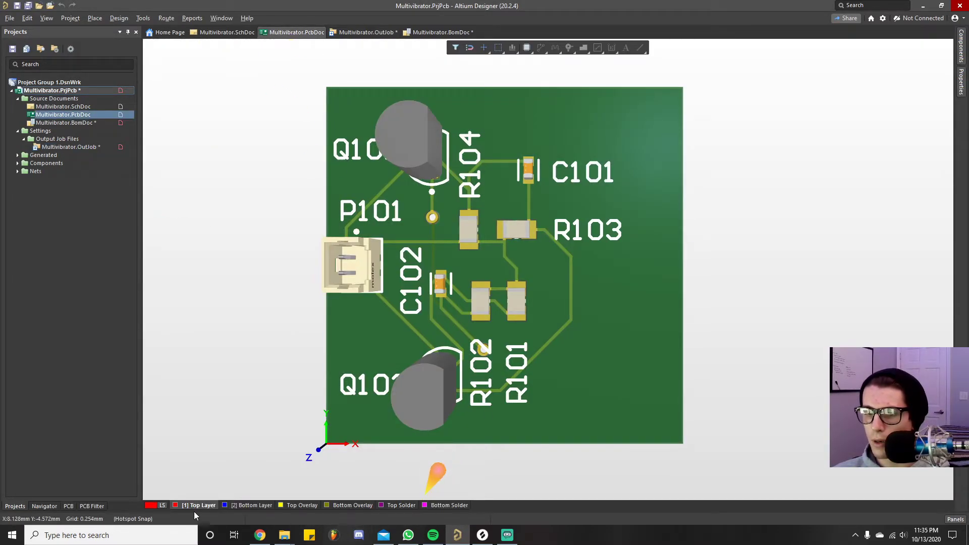
{"action": "left_click", "coordinate": [155, 507]}
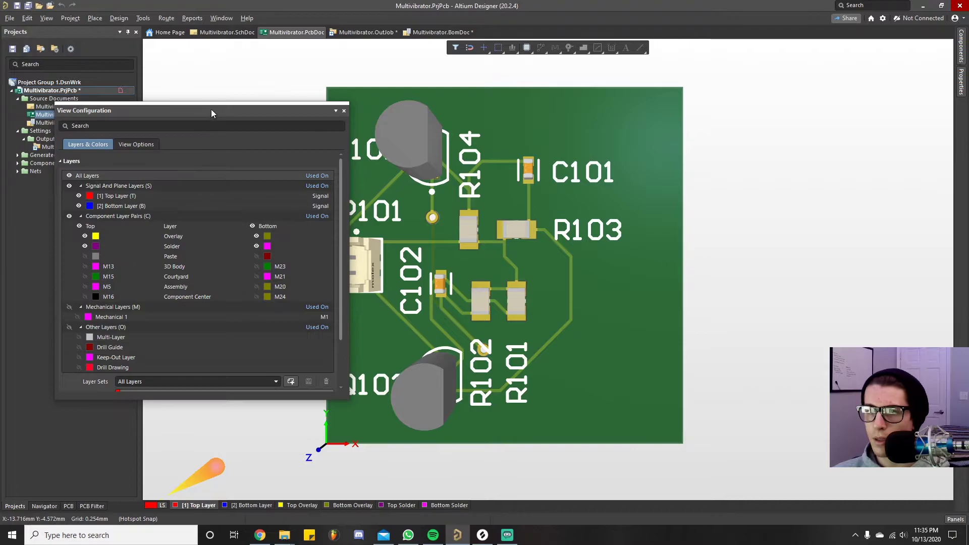
{"action": "left_click_drag", "start_coordinate": [228, 105], "coordinate": [464, 78]}
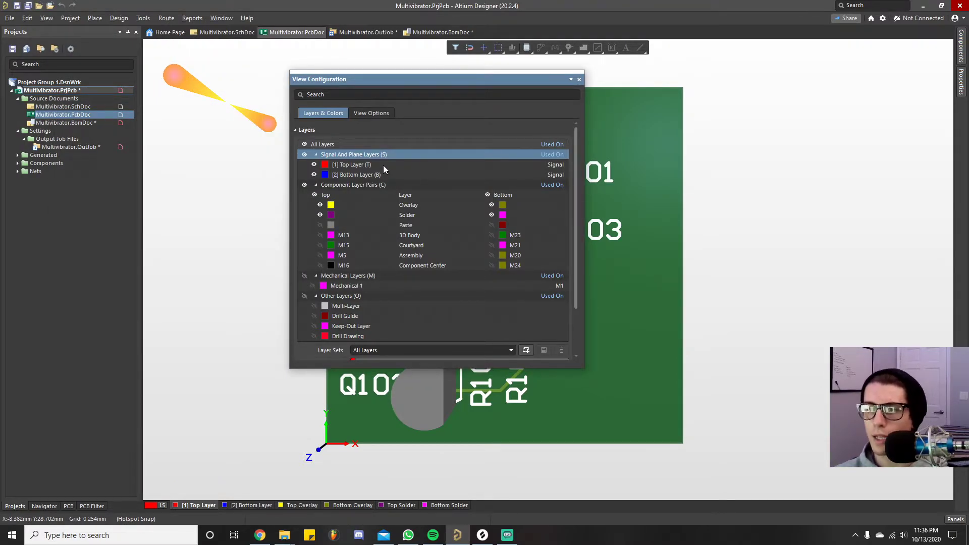
{"action": "left_click", "coordinate": [551, 145]}
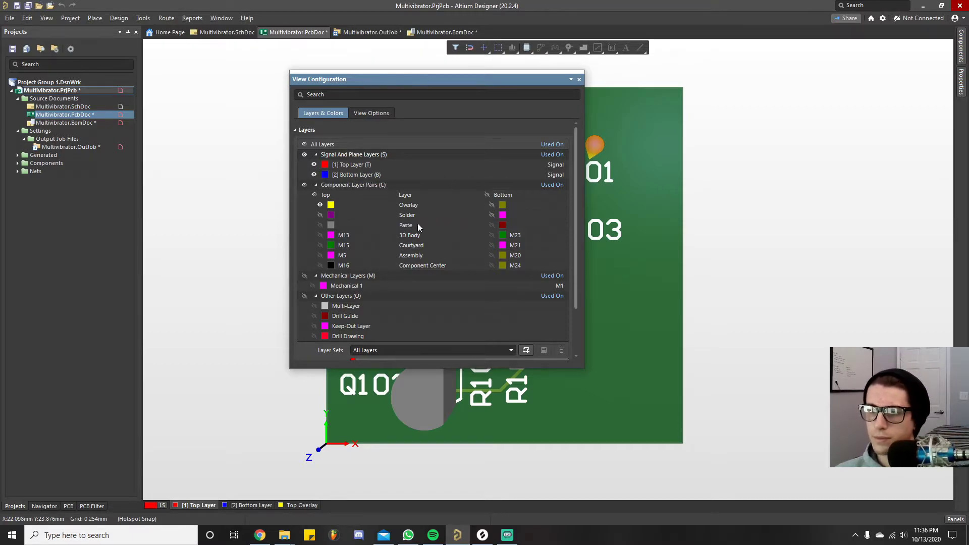
{"action": "scroll", "coordinate": [423, 250], "scroll_direction": "down", "scroll_amount": 2}
{"action": "scroll", "coordinate": [424, 250], "scroll_direction": "up", "scroll_amount": 2}
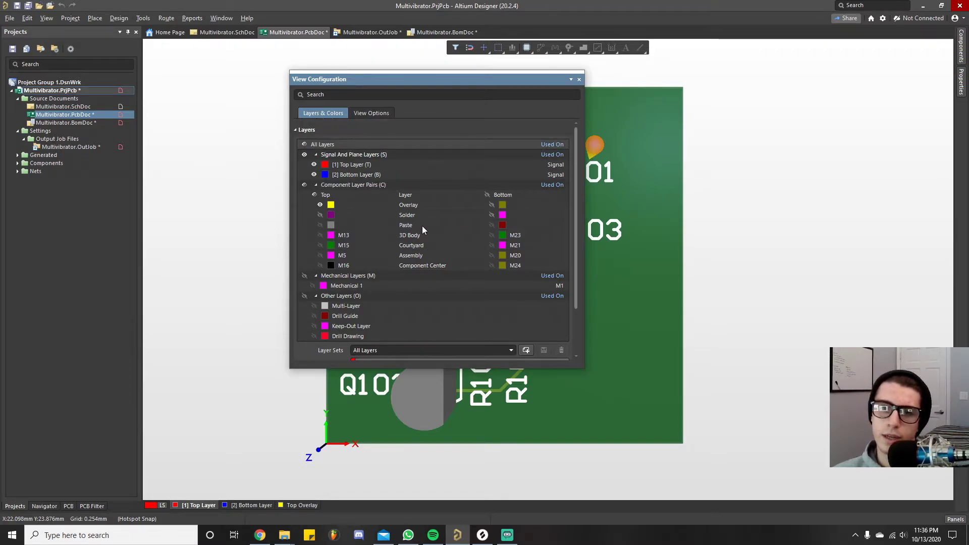
{"action": "left_click", "coordinate": [579, 80]}
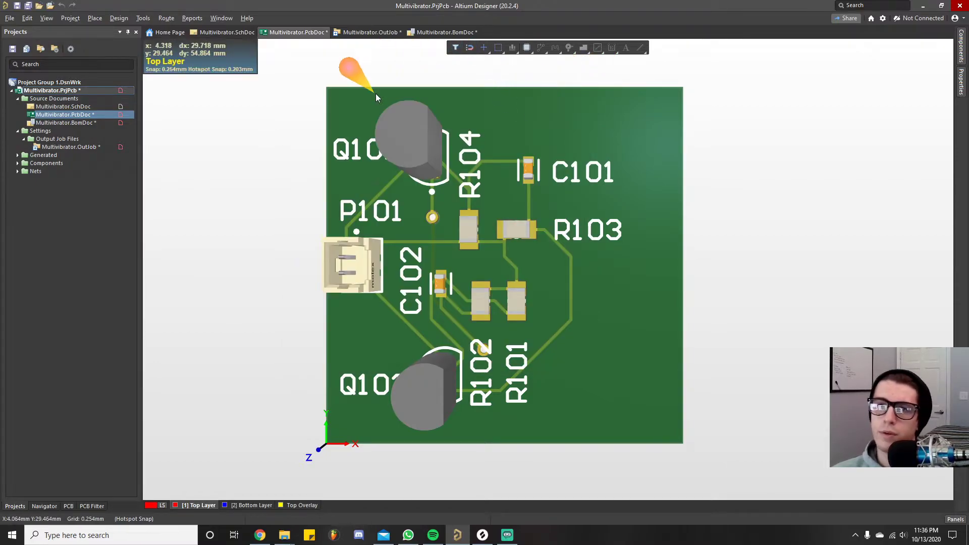
In the Gerber Files setup, plot Top Solder, Top Layer, Bottom Layer, Bottom Solder, Top Pad Master and Bottom Pad Master, review the advanced options and accept.
{"action": "left_click", "coordinate": [372, 33]}
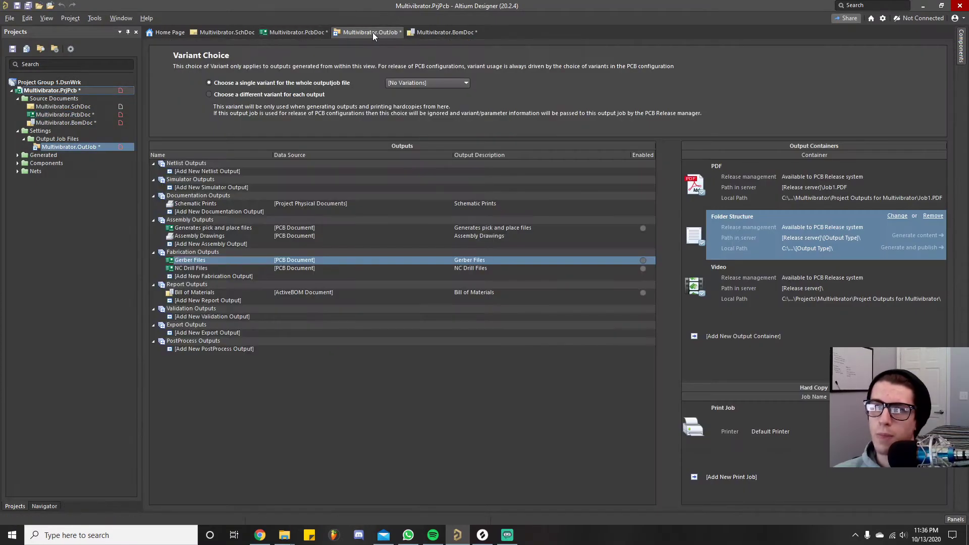
{"action": "double_click", "coordinate": [234, 256]}
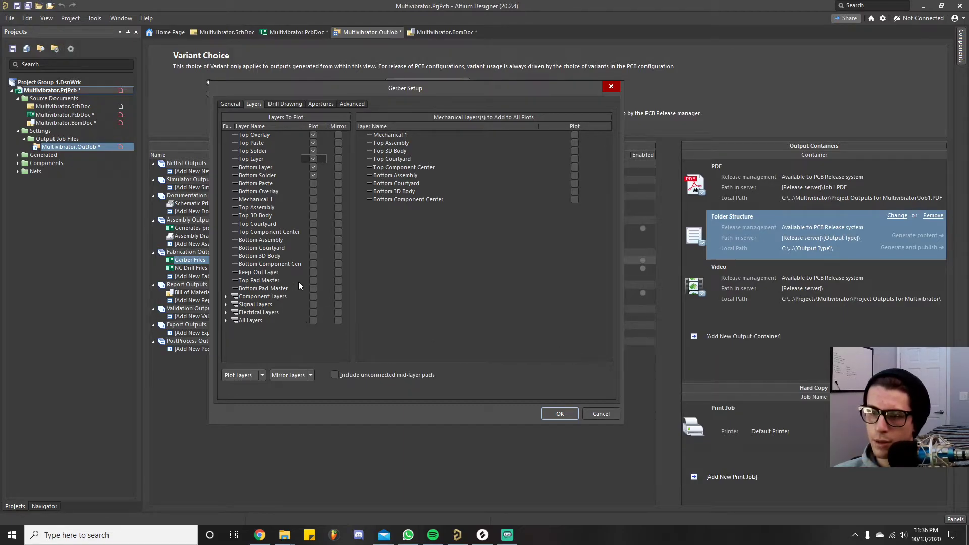
{"action": "left_click", "coordinate": [313, 281]}
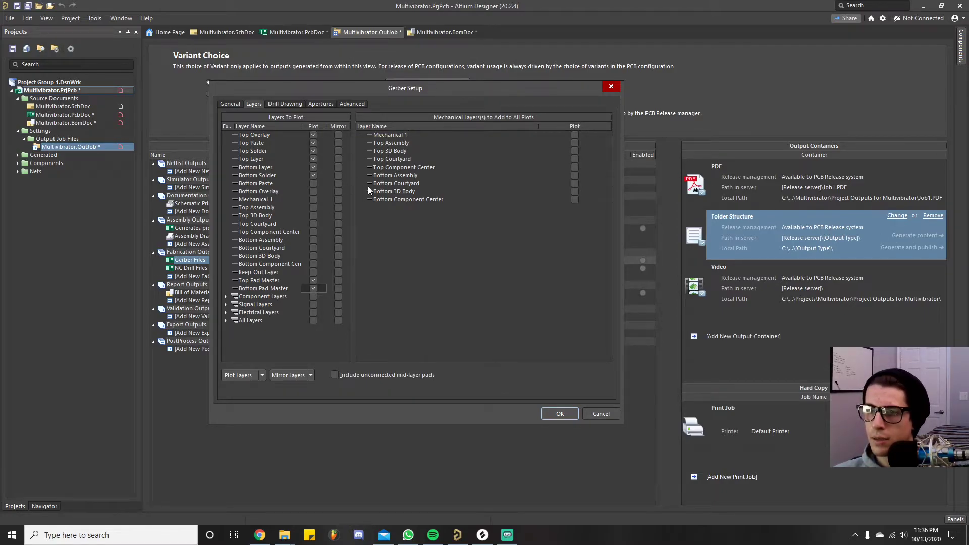
{"action": "left_click", "coordinate": [575, 135]}
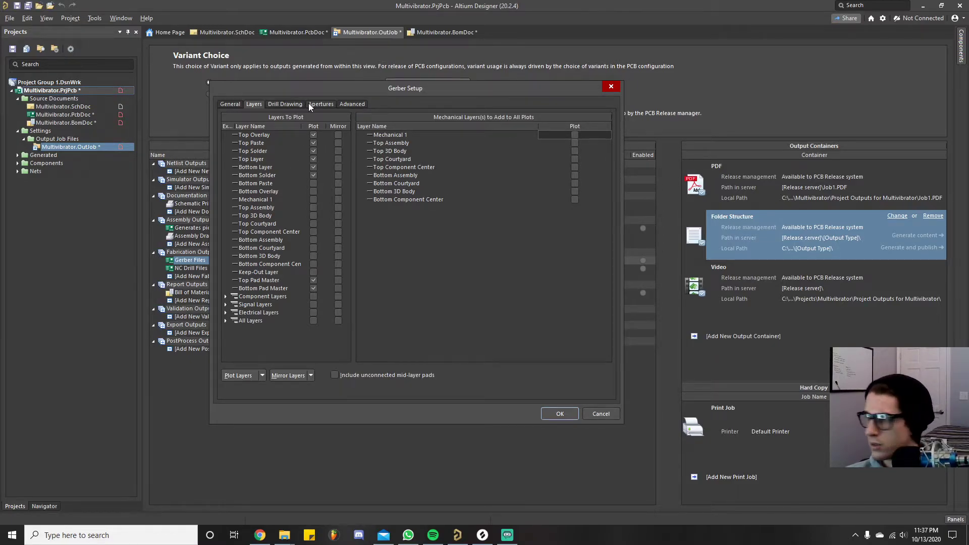
{"action": "left_click", "coordinate": [348, 104]}
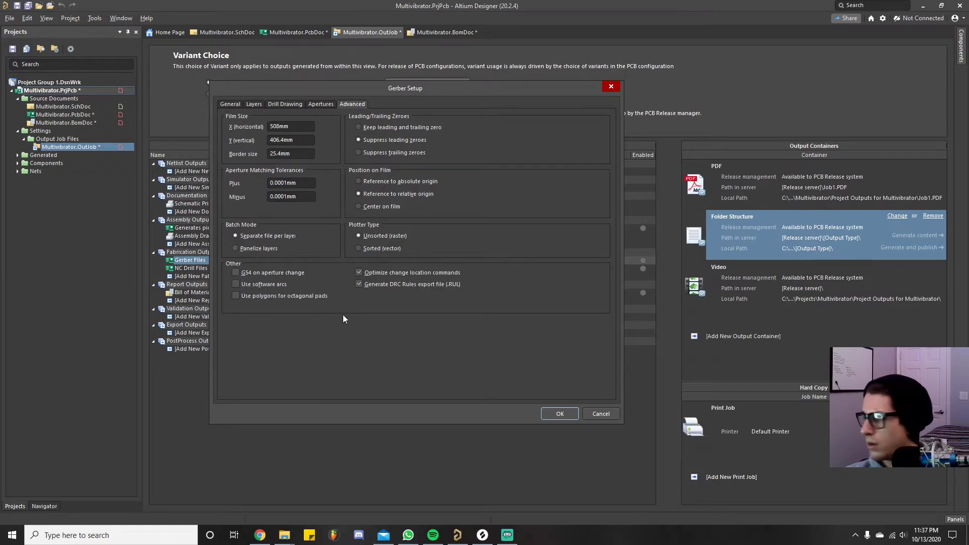
{"action": "left_click", "coordinate": [558, 413]}
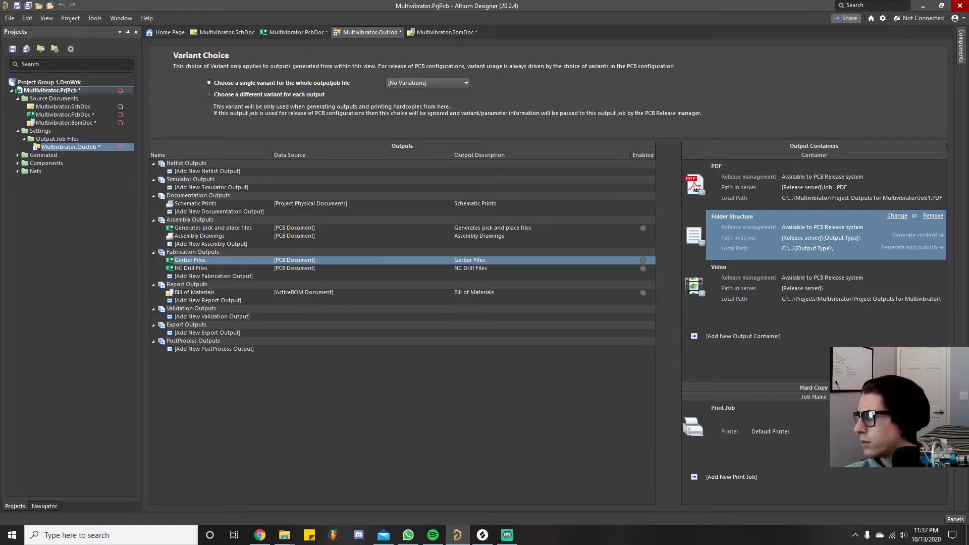
Open the Bill of Materials output's settings and choose MS-Excel as the export file format.
{"action": "double_click", "coordinate": [374, 293]}
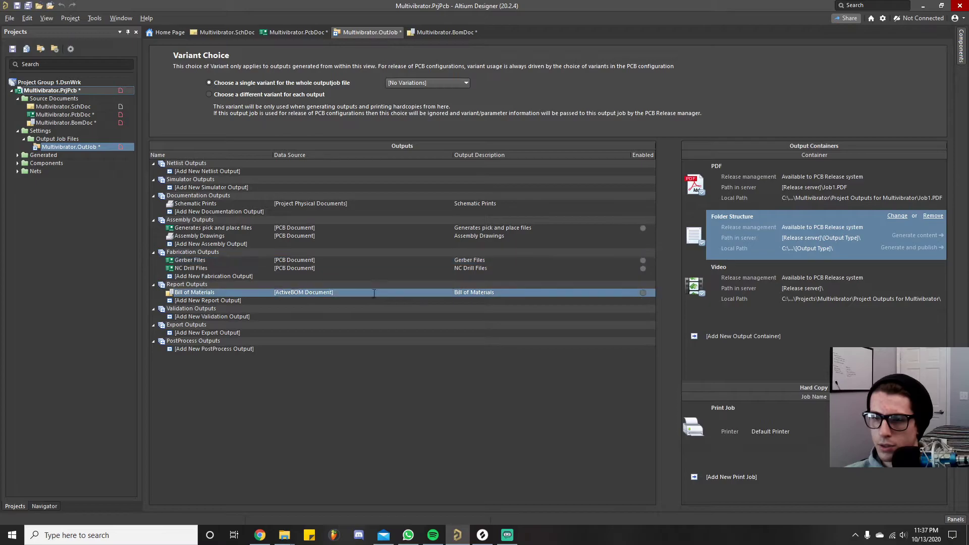
{"action": "double_click", "coordinate": [232, 292]}
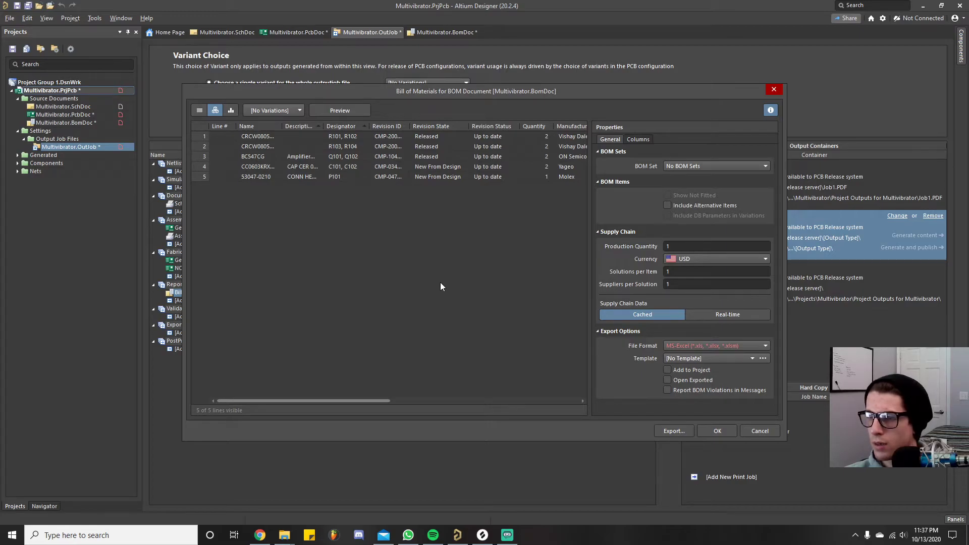
{"action": "left_click", "coordinate": [734, 343]}
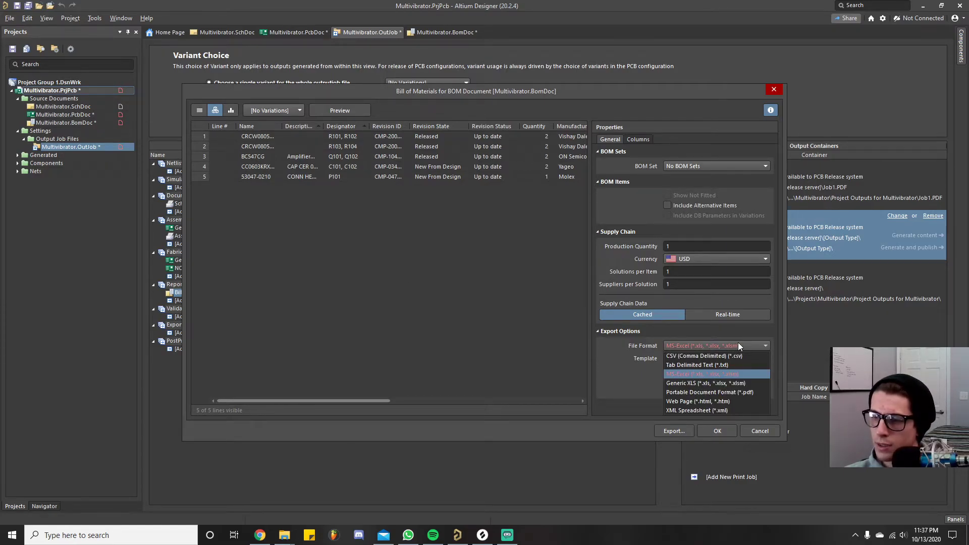
{"action": "left_click", "coordinate": [707, 374]}
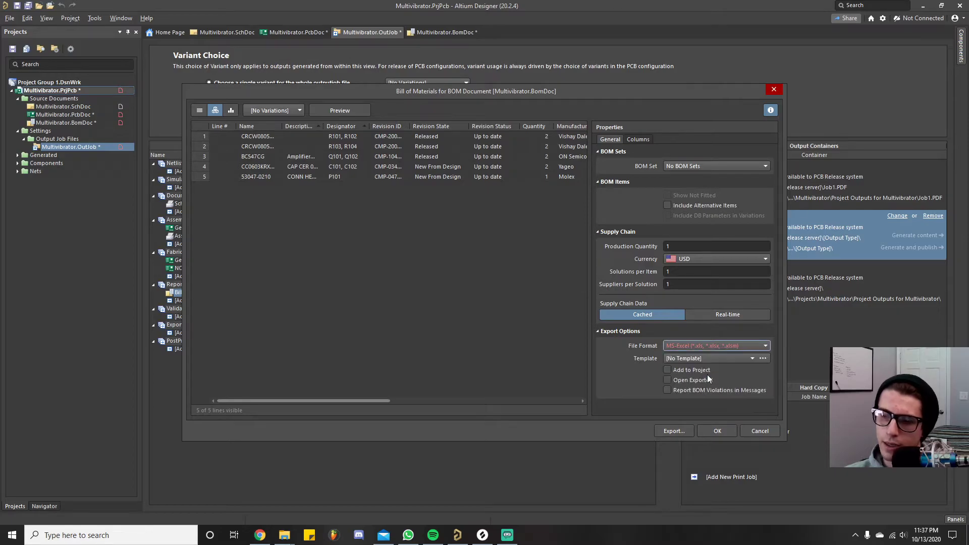
Search the computer for an installed copy of Excel, then return to the Bill of Materials settings.
{"action": "left_click", "coordinate": [11, 535]}
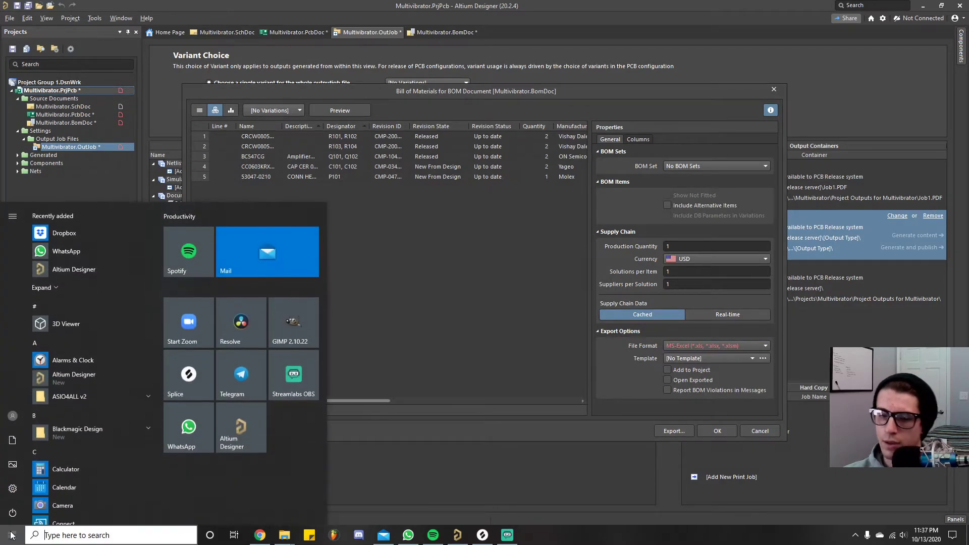
{"action": "type", "text": "excel"}
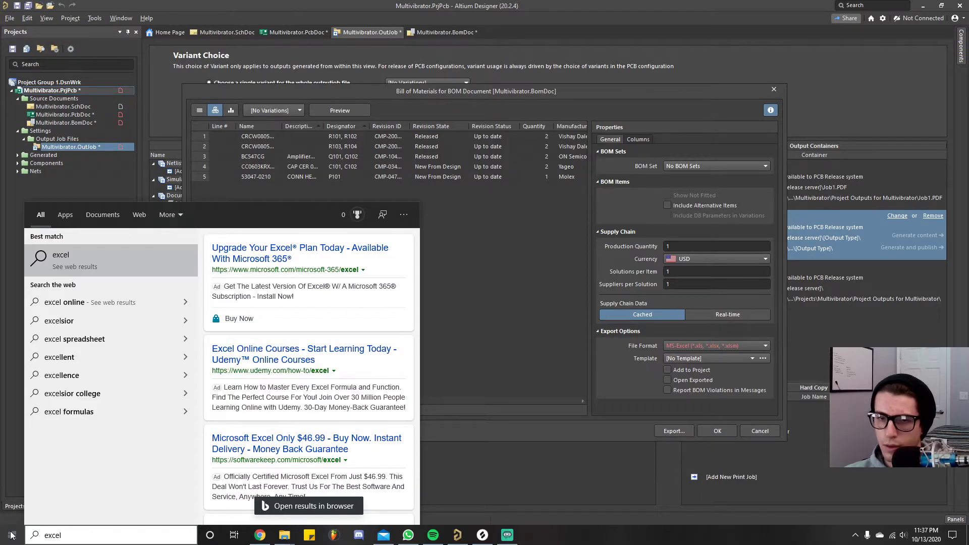
{"action": "left_click", "coordinate": [487, 318]}
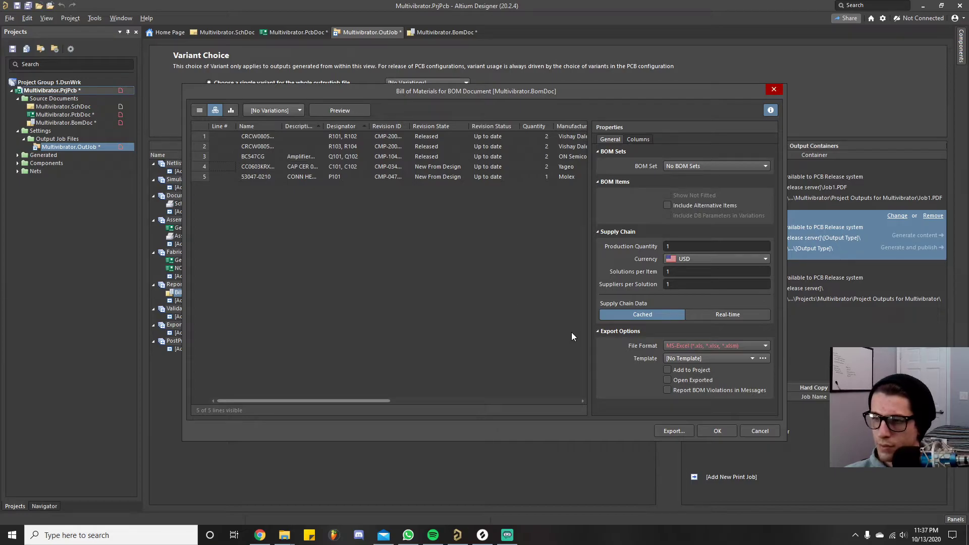
Review the available BOM export templates, keep No Template, and accept the Bill of Materials settings.
{"action": "left_click", "coordinate": [750, 358]}
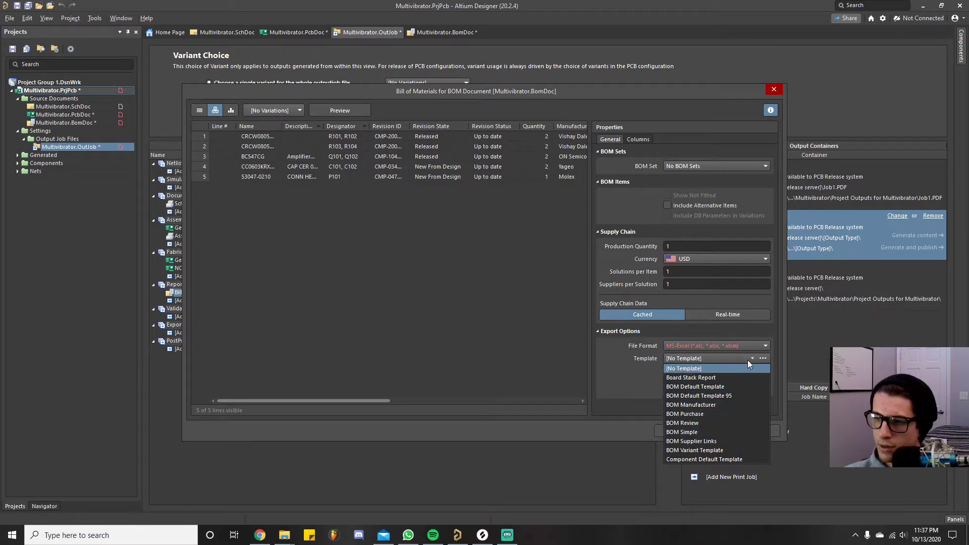
{"action": "left_click", "coordinate": [748, 359]}
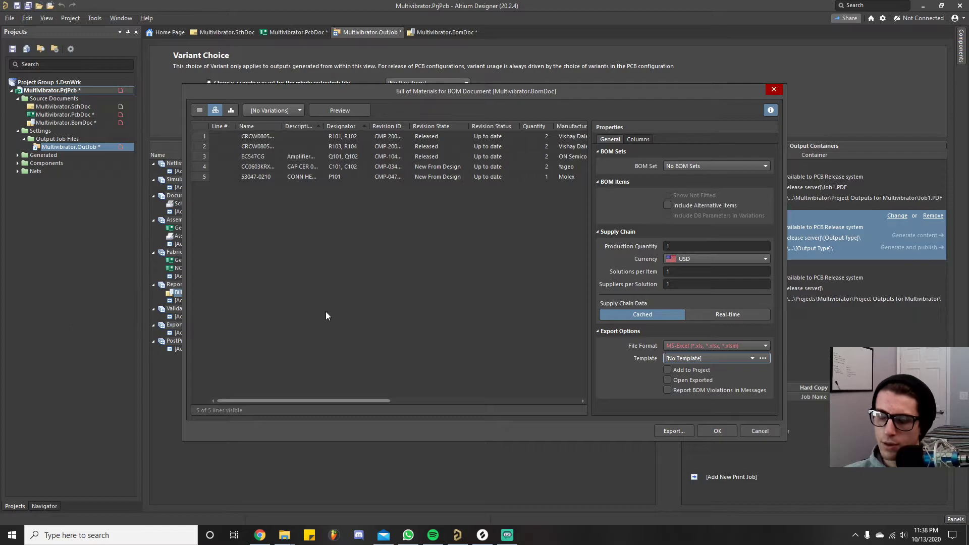
{"action": "left_click", "coordinate": [717, 431]}
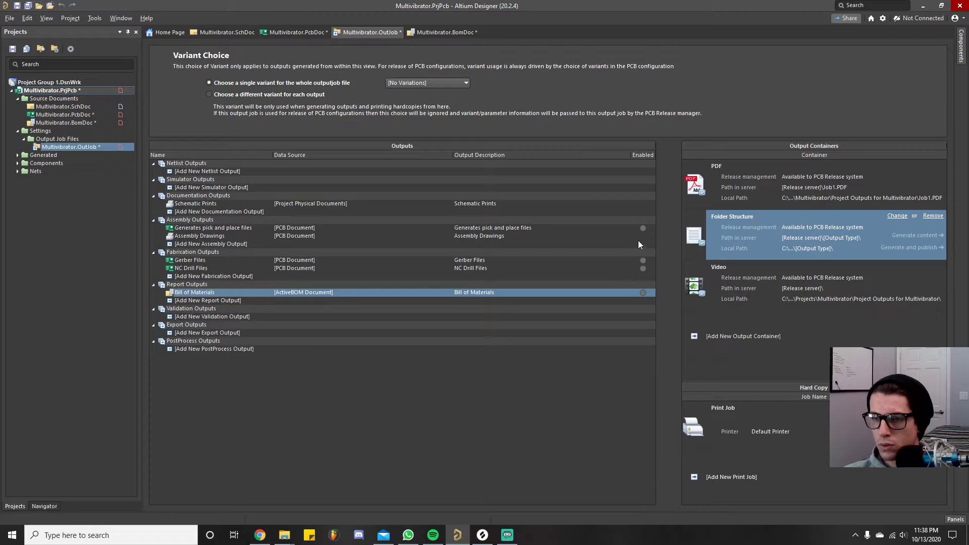
Link the pick and place, Gerber Files and NC Drill Files outputs to the Folder Structure container and generate its content.
{"action": "left_click", "coordinate": [763, 168]}
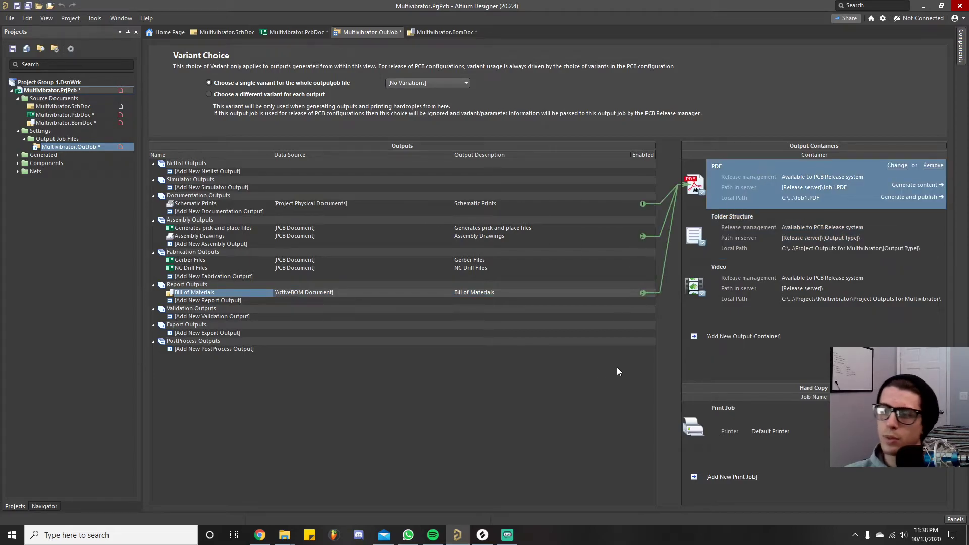
{"action": "left_click", "coordinate": [756, 228]}
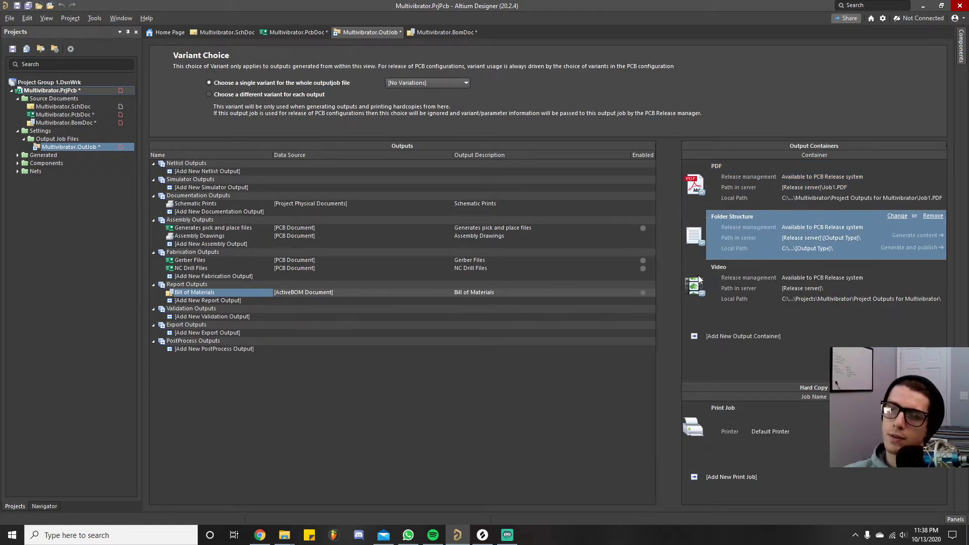
{"action": "left_click", "coordinate": [643, 229]}
{"action": "left_click", "coordinate": [643, 260]}
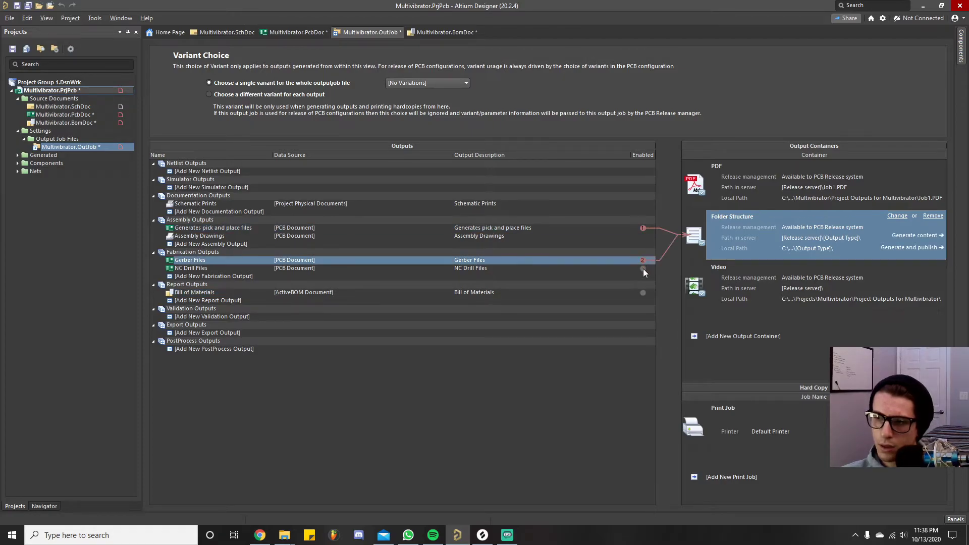
{"action": "left_click", "coordinate": [643, 268]}
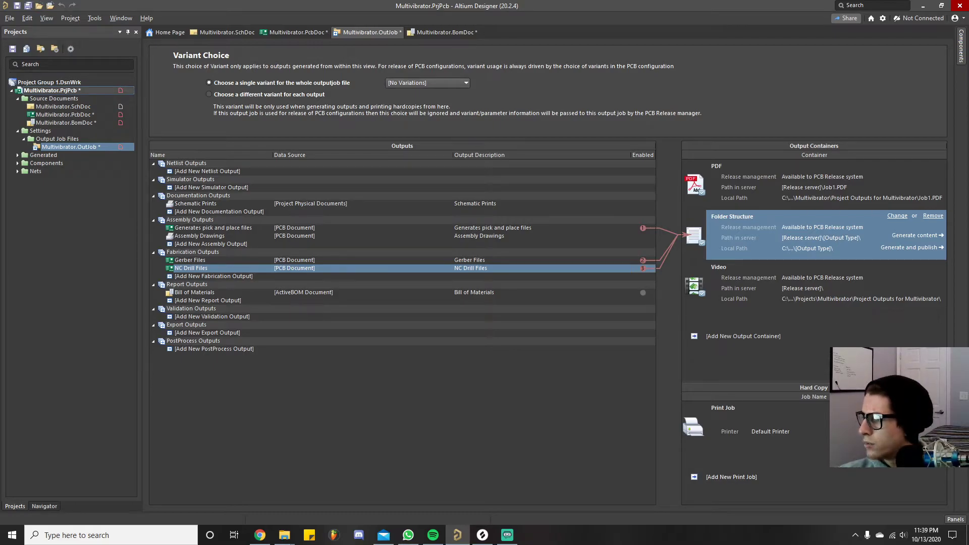
{"action": "left_click", "coordinate": [903, 235]}
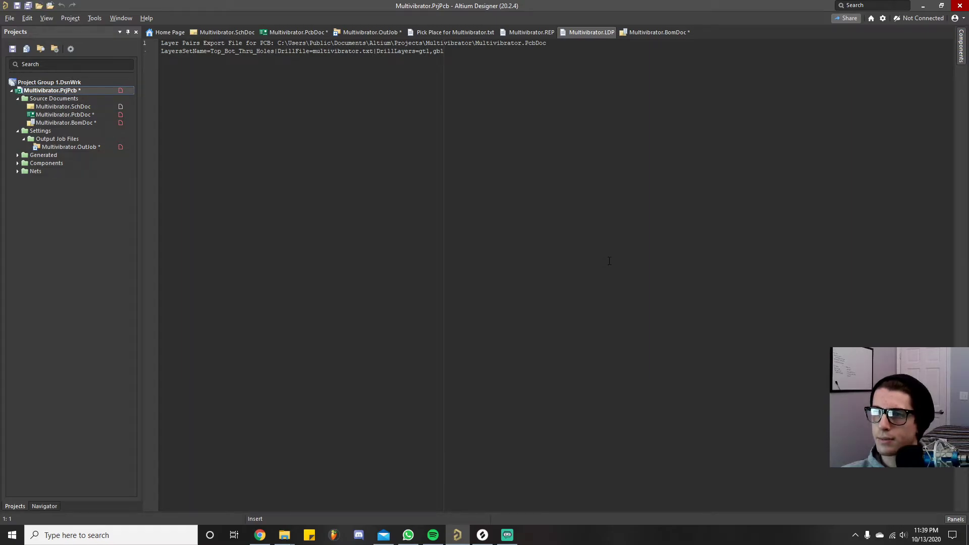
Save the Multivibrator PCB project, storing its BOM document as Multivibrator in the project folder.
{"action": "right_click", "coordinate": [64, 92]}
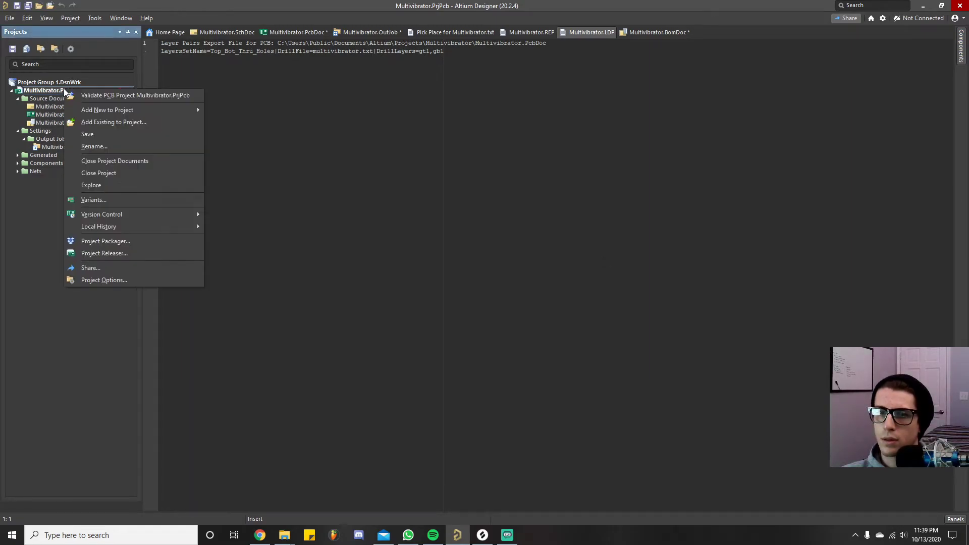
{"action": "left_click", "coordinate": [99, 146]}
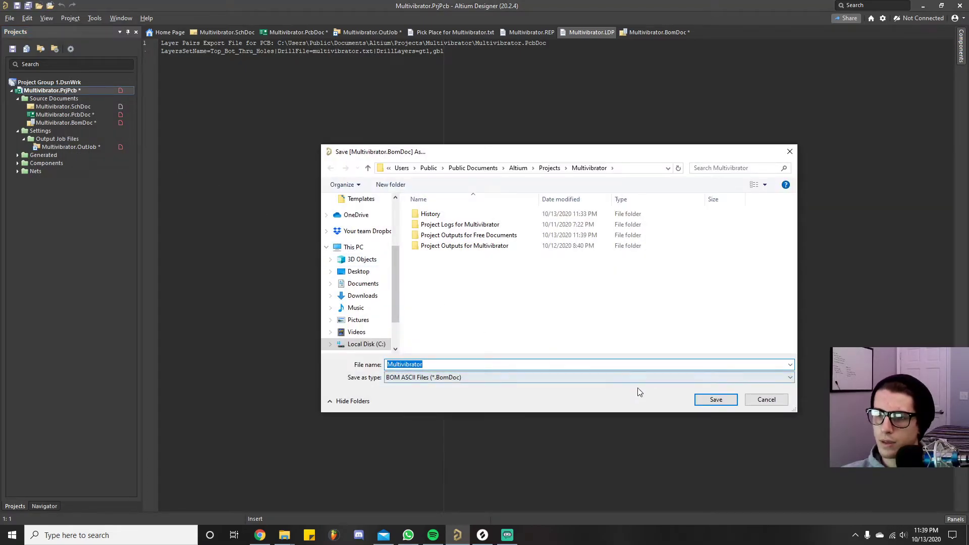
{"action": "left_click", "coordinate": [717, 400]}
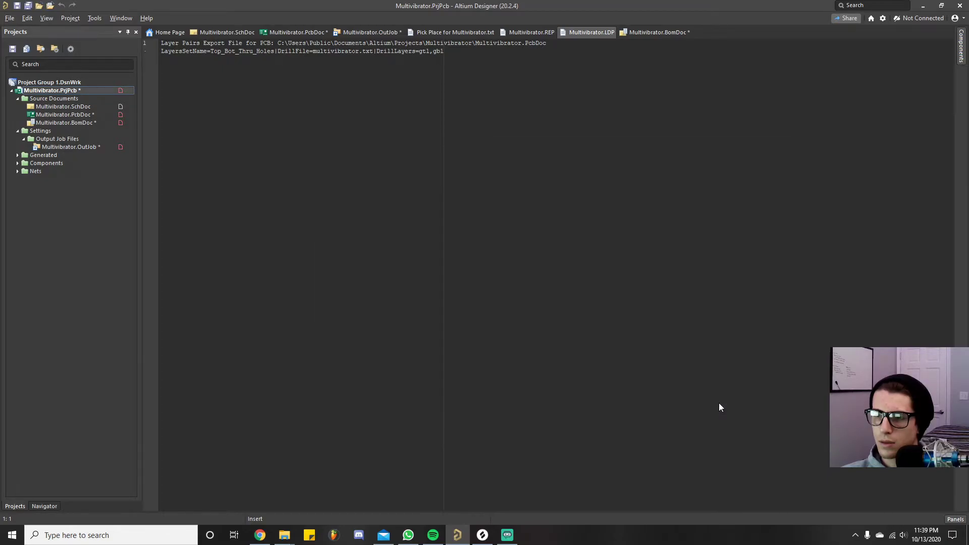
{"action": "right_click", "coordinate": [58, 89]}
{"action": "left_click", "coordinate": [102, 134]}
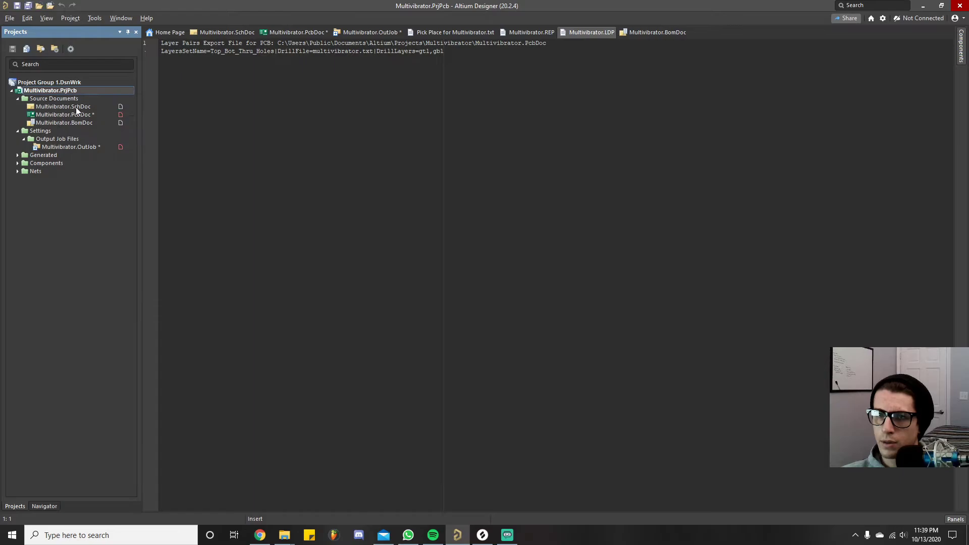
Save all modified documents of the Multivibrator project, including the PCB document and the output job.
{"action": "right_click", "coordinate": [73, 91]}
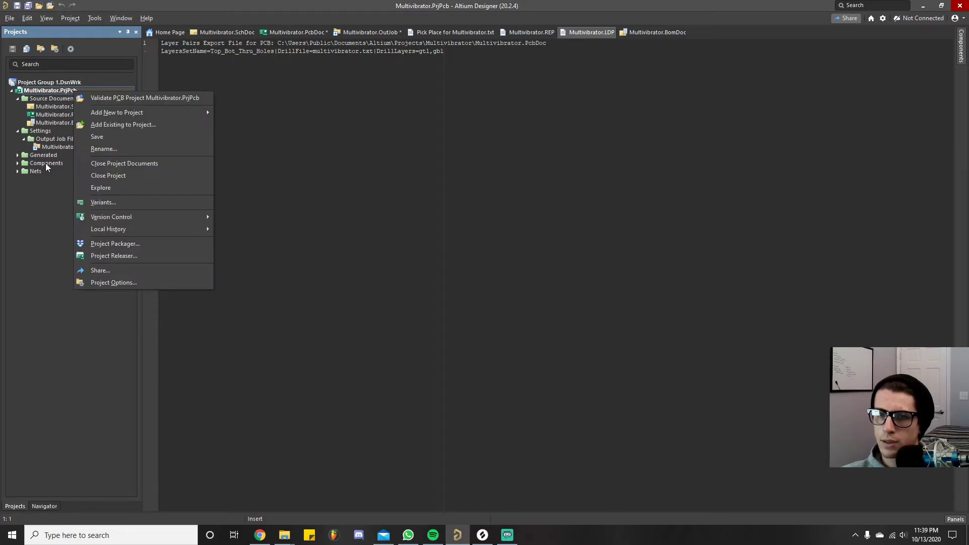
{"action": "left_click", "coordinate": [45, 92]}
{"action": "left_click", "coordinate": [9, 18]}
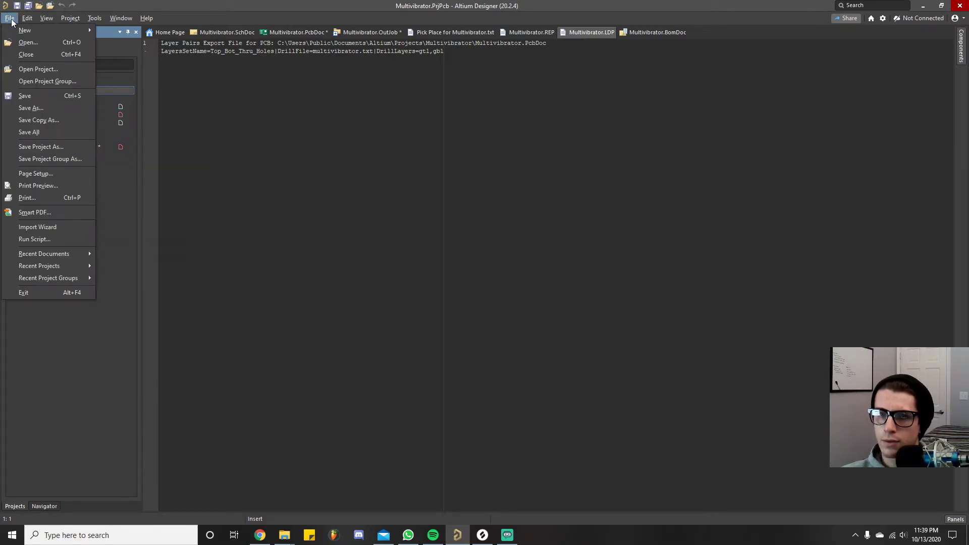
{"action": "left_click", "coordinate": [36, 129]}
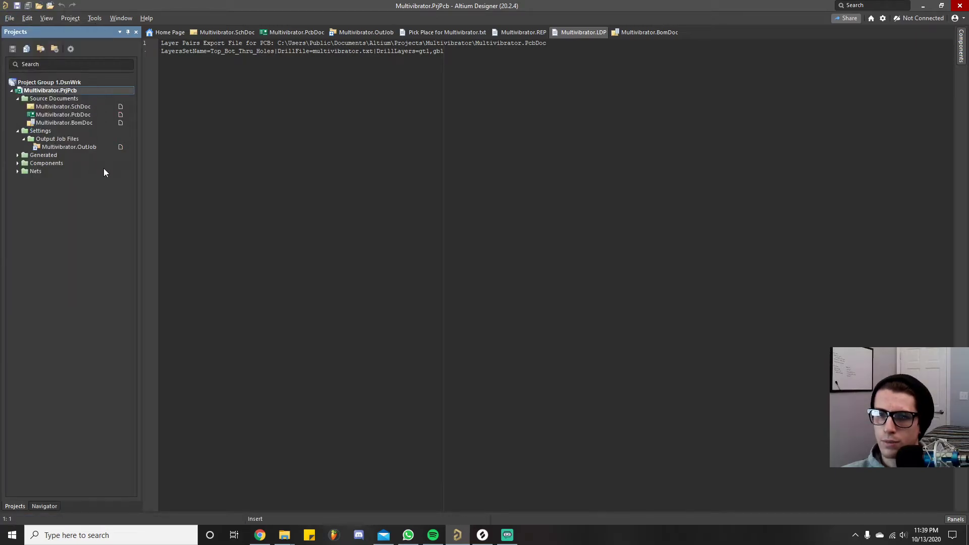
Review the open BOM document, layer pairs file, Gerber report and pick and place file, then return to the output job.
{"action": "left_click", "coordinate": [630, 34]}
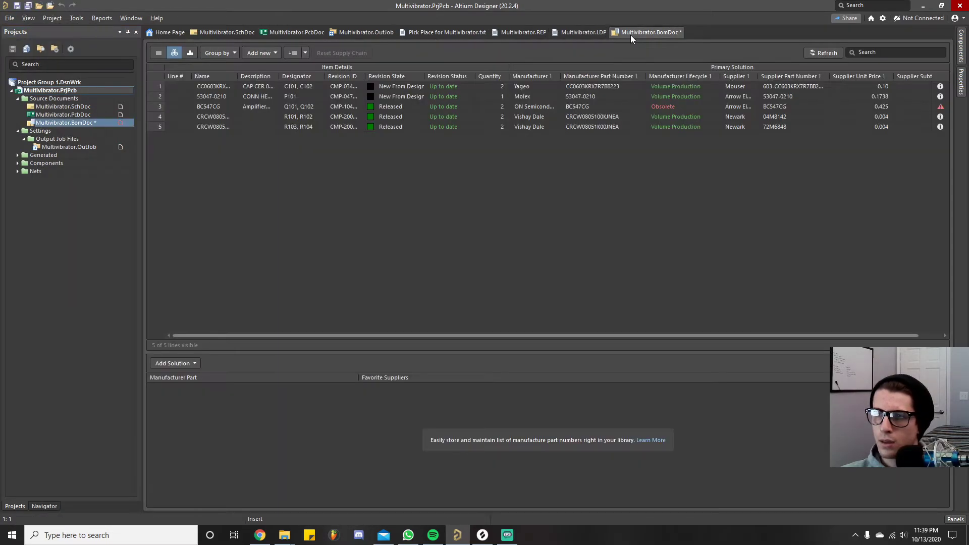
{"action": "left_click", "coordinate": [575, 33]}
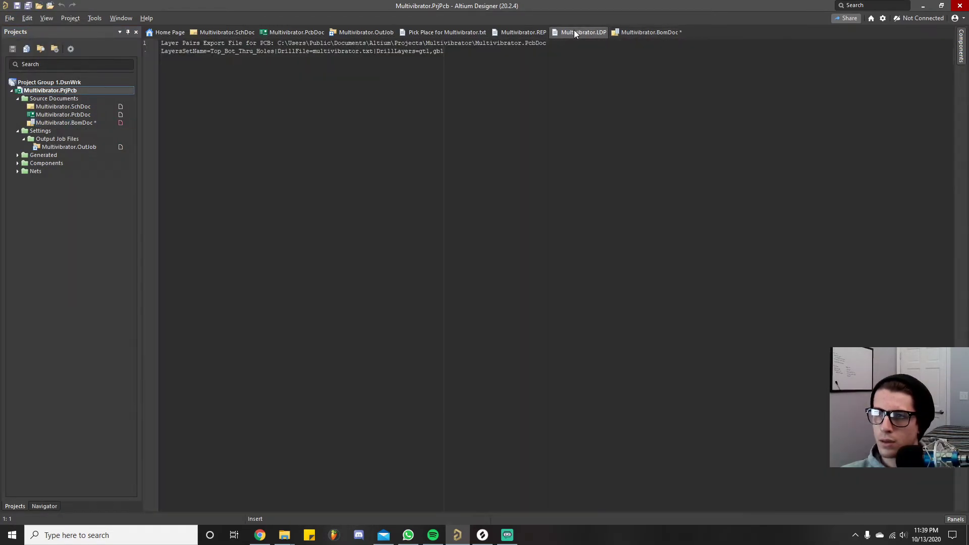
{"action": "left_click", "coordinate": [516, 31]}
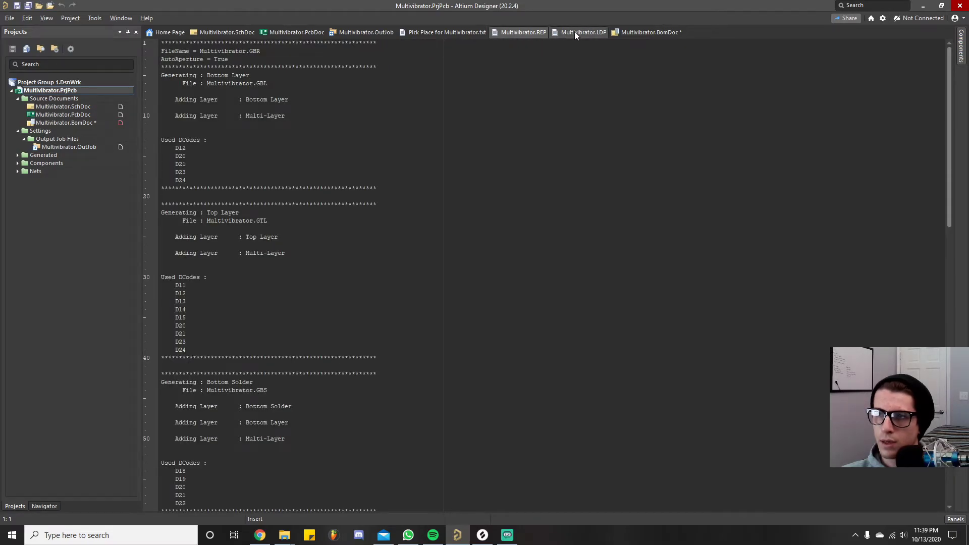
{"action": "left_click", "coordinate": [450, 31]}
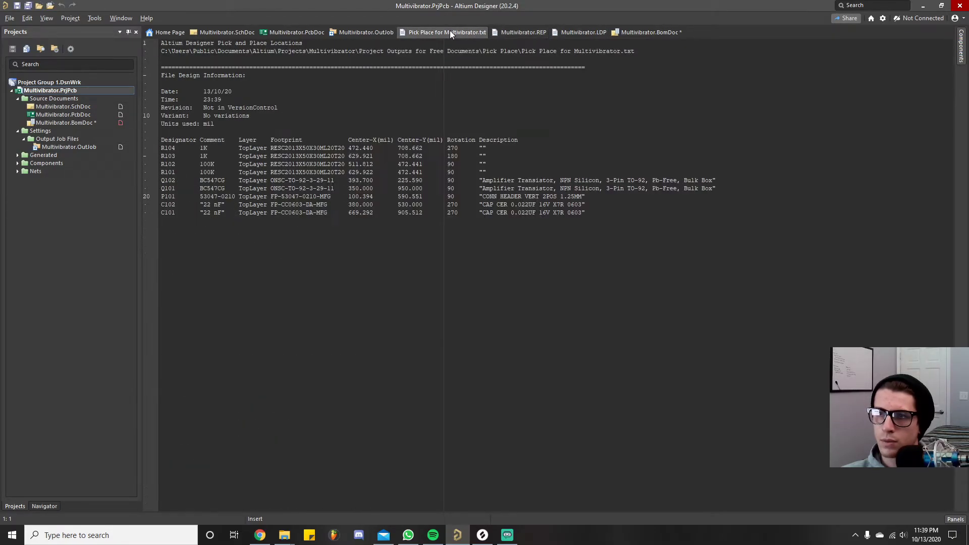
{"action": "left_click", "coordinate": [353, 33]}
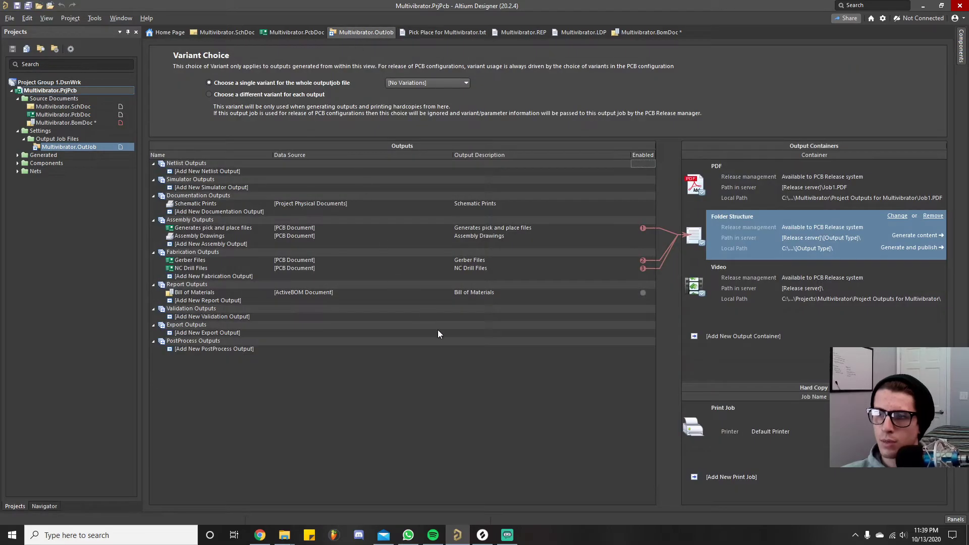
Open Multivibrator.GBL from the project's generated CAMtastic documents and examine the bottom copper layer.
{"action": "left_click", "coordinate": [17, 156]}
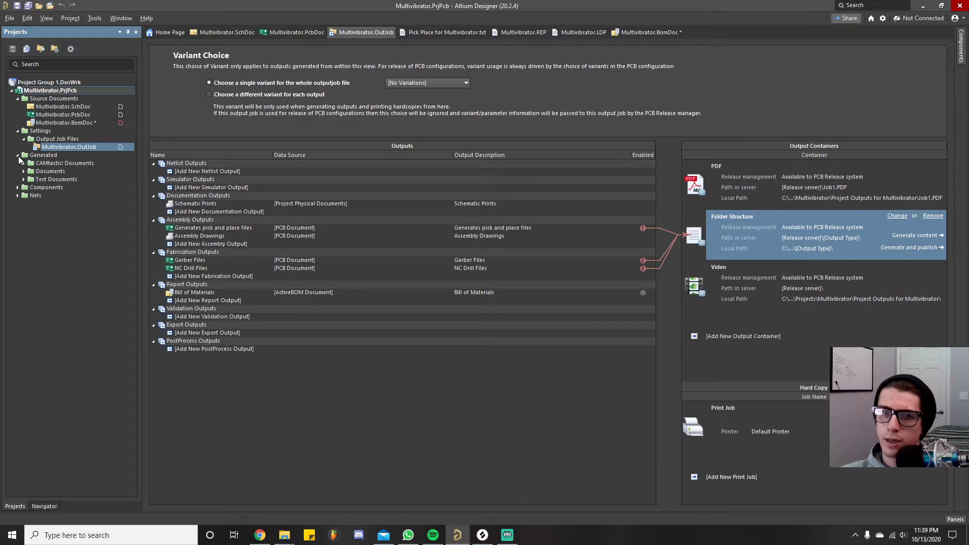
{"action": "left_click", "coordinate": [24, 163]}
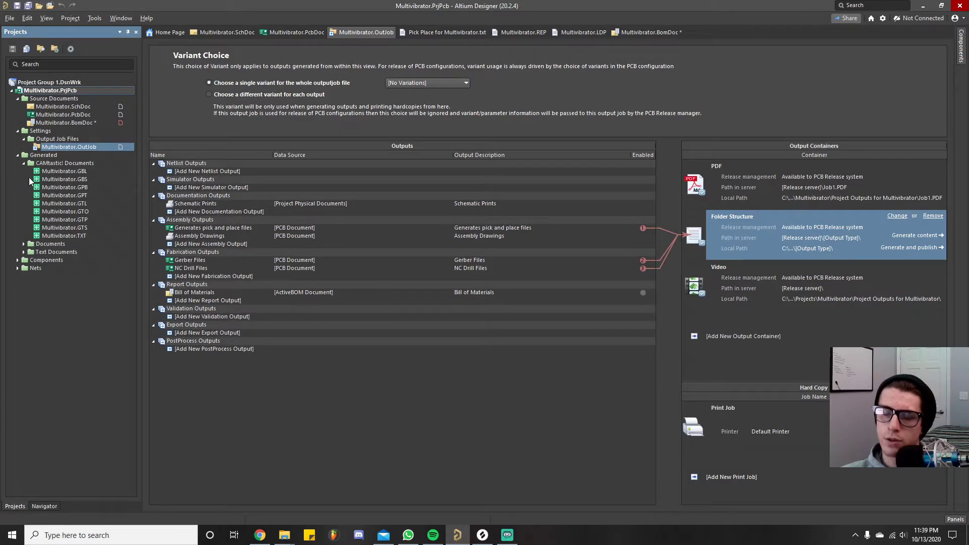
{"action": "double_click", "coordinate": [72, 172]}
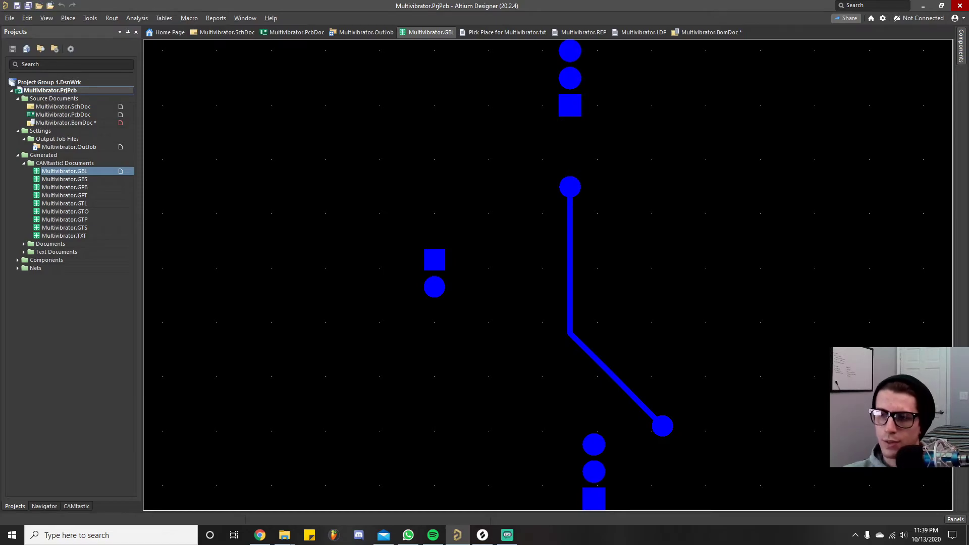
{"action": "scroll", "coordinate": [548, 275], "scroll_direction": "down", "scroll_amount": 2, "text": "ctrl"}
{"action": "scroll", "coordinate": [548, 274], "scroll_direction": "up", "scroll_amount": 5}
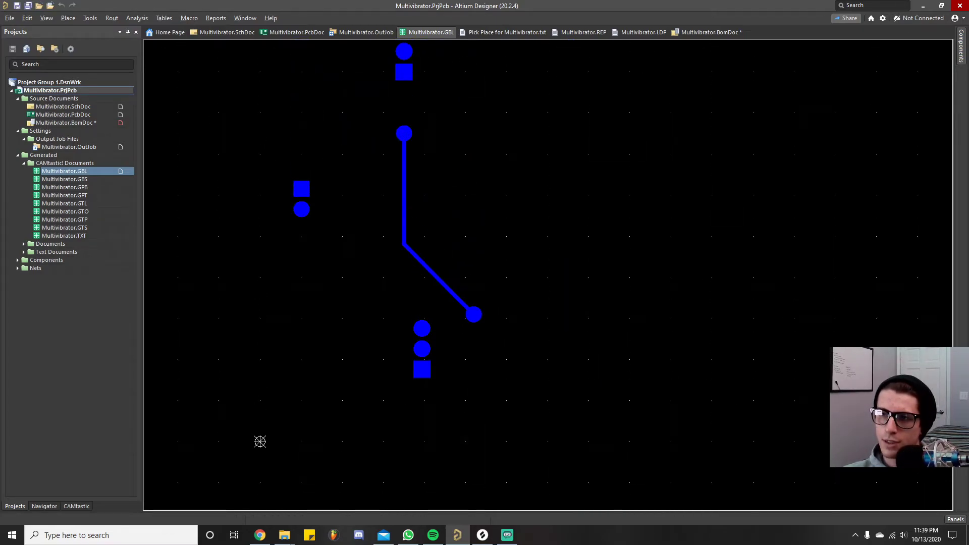
{"action": "scroll", "coordinate": [259, 441], "scroll_direction": "up", "scroll_amount": 3}
{"action": "scroll", "coordinate": [405, 417], "scroll_direction": "down", "scroll_amount": 2, "text": "ctrl"}
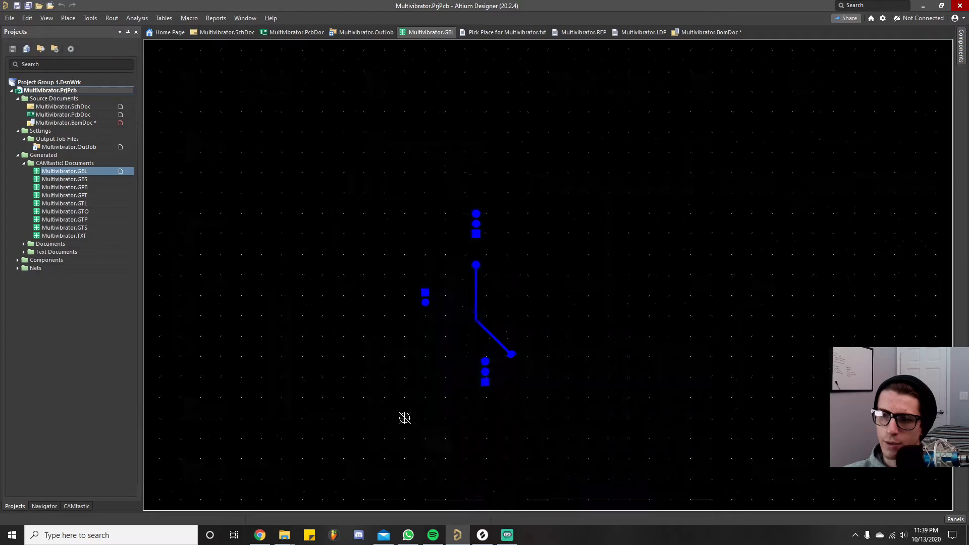
{"action": "scroll", "coordinate": [359, 462], "scroll_direction": "up", "scroll_amount": 2, "text": "ctrl"}
{"action": "scroll", "coordinate": [424, 398], "scroll_direction": "down", "scroll_amount": 2, "text": "ctrl"}
{"action": "scroll", "coordinate": [484, 336], "scroll_direction": "down", "scroll_amount": 3, "text": "ctrl"}
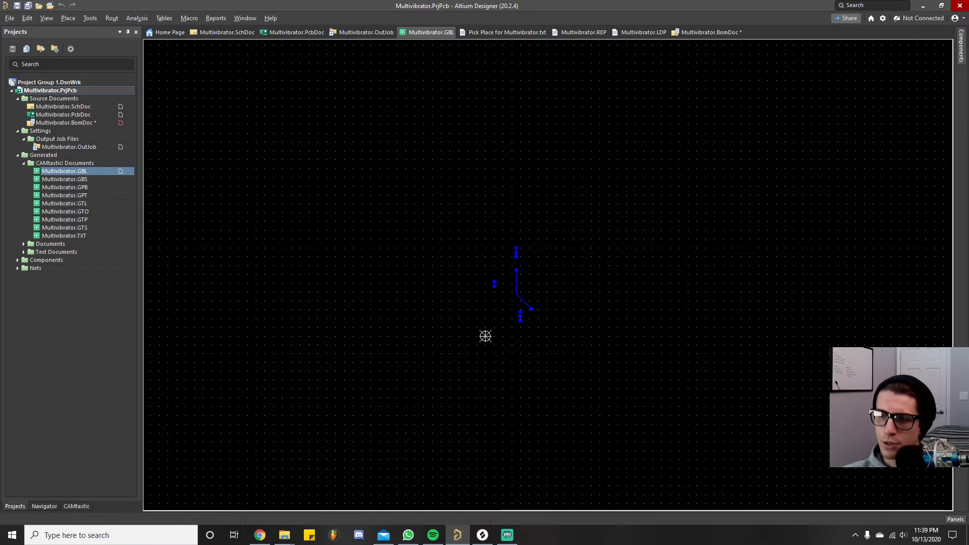
{"action": "scroll", "coordinate": [510, 309], "scroll_direction": "up", "scroll_amount": 2, "text": "ctrl"}
{"action": "scroll", "coordinate": [439, 383], "scroll_direction": "up", "scroll_amount": 3, "text": "ctrl"}
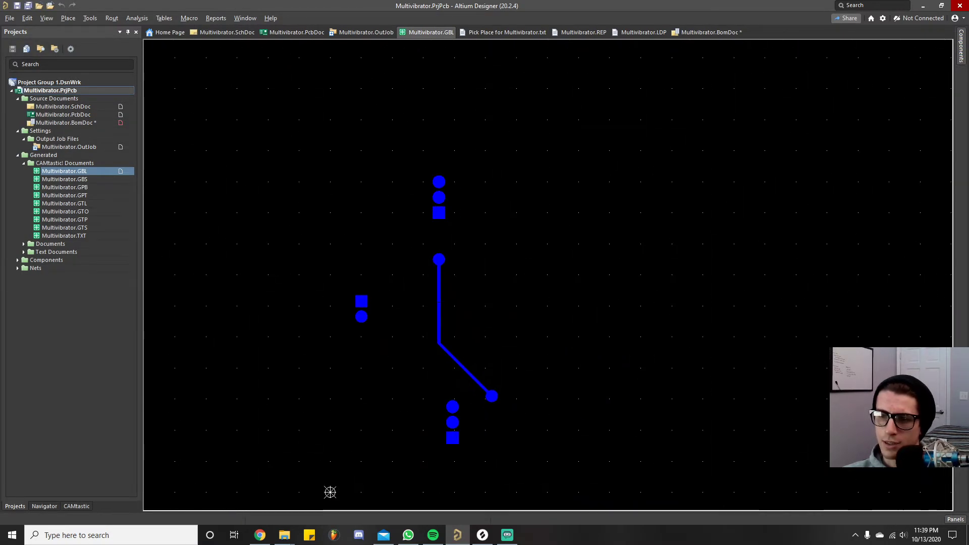
{"action": "right_click_drag", "start_coordinate": [330, 492], "coordinate": [358, 467]}
{"action": "right_click_drag", "start_coordinate": [435, 275], "coordinate": [461, 268]}
{"action": "scroll", "coordinate": [461, 268], "scroll_direction": "up", "scroll_amount": 2, "text": "ctrl"}
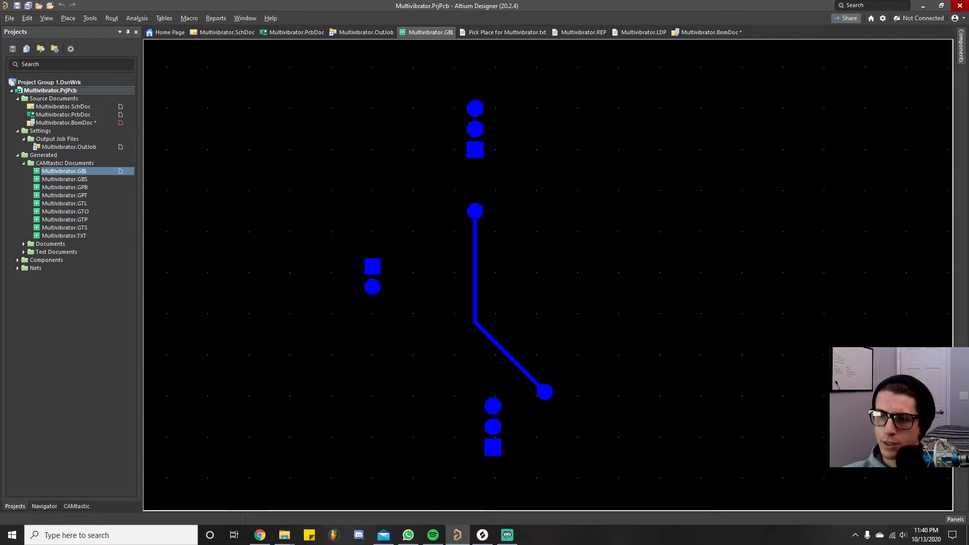
Open the generated Multivibrator.GBS file and examine the bottom solder mask openings.
{"action": "double_click", "coordinate": [64, 179]}
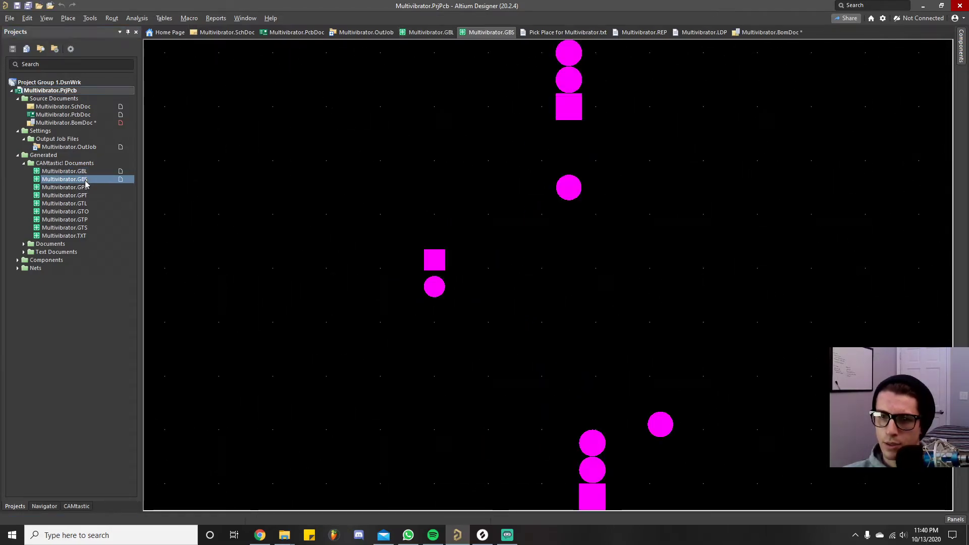
{"action": "scroll", "coordinate": [600, 403], "scroll_direction": "down", "scroll_amount": 3, "text": "ctrl"}
{"action": "right_click_drag", "start_coordinate": [523, 113], "coordinate": [554, 374]}
{"action": "right_click_drag", "start_coordinate": [325, 417], "coordinate": [344, 444]}
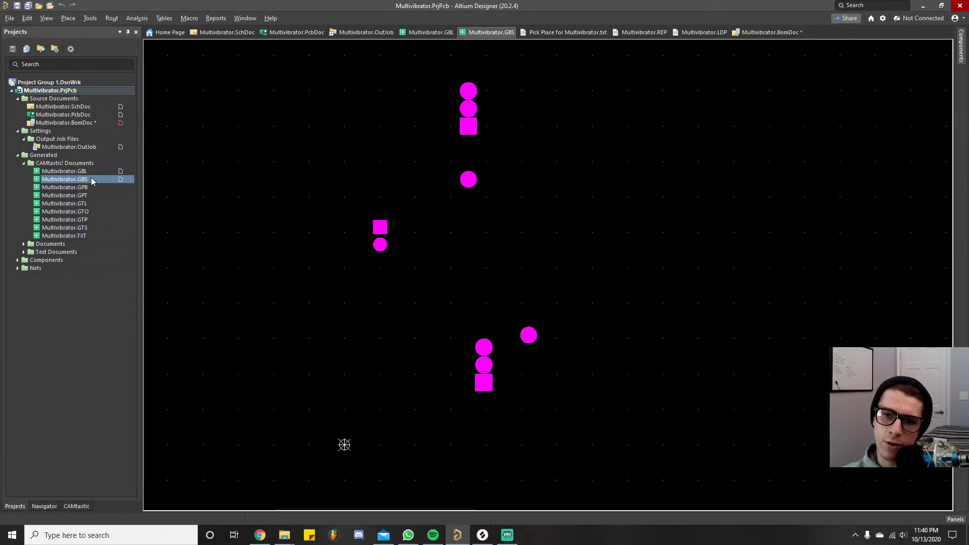
Open the generated Multivibrator.TXT drill file and examine the drill hole layout.
{"action": "double_click", "coordinate": [74, 235]}
{"action": "left_click", "coordinate": [485, 317]}
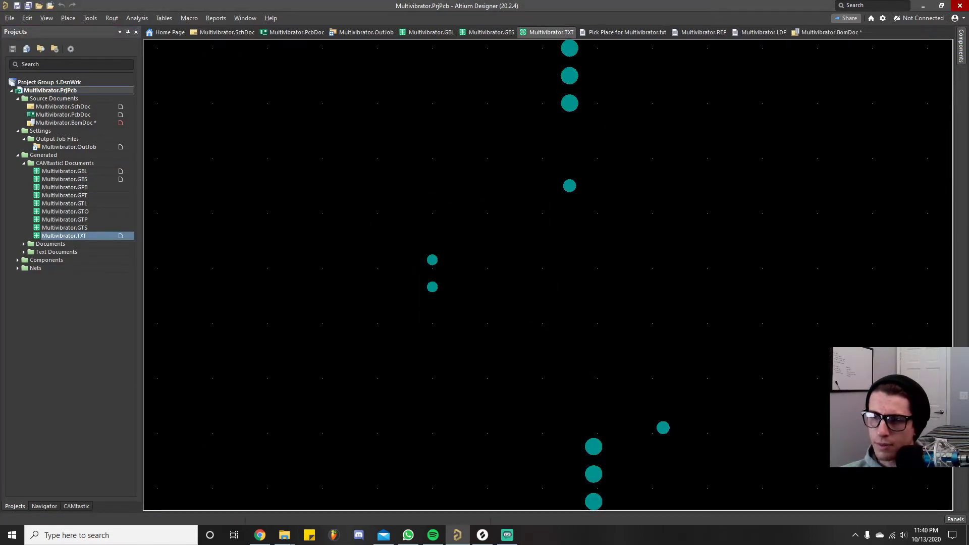
{"action": "scroll", "coordinate": [548, 274], "scroll_direction": "down", "scroll_amount": 2}
{"action": "scroll", "coordinate": [548, 274], "scroll_direction": "up", "scroll_amount": 3}
{"action": "scroll", "coordinate": [547, 274], "scroll_direction": "down", "scroll_amount": 2, "text": "ctrl"}
{"action": "scroll", "coordinate": [548, 275], "scroll_direction": "up", "scroll_amount": 4}
{"action": "scroll", "coordinate": [548, 275], "scroll_direction": "up", "scroll_amount": 10}
{"action": "scroll", "coordinate": [548, 275], "scroll_direction": "down", "scroll_amount": 1, "text": "ctrl"}
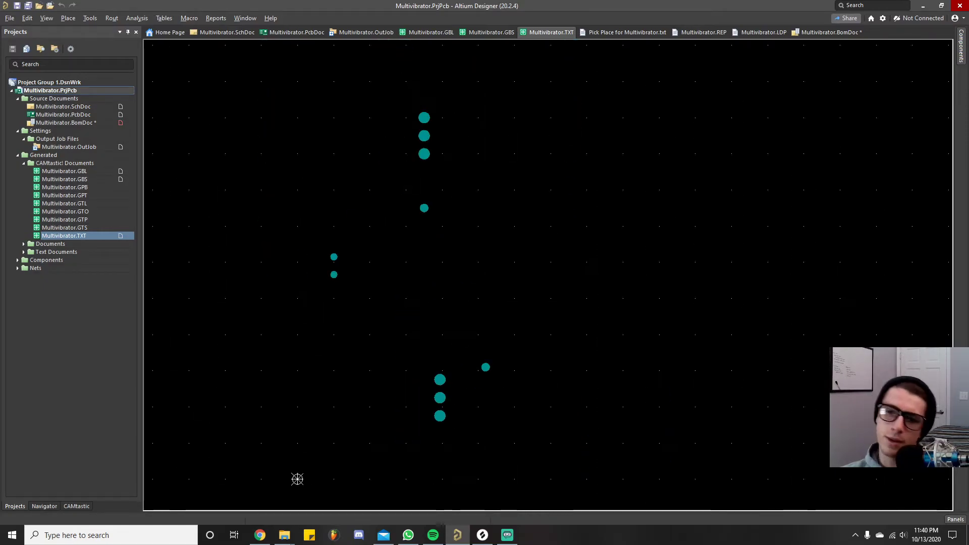
Examine the top paste file Multivibrator.GTP and compare it with the Multivibrator.GPB and Multivibrator.GBS files.
{"action": "double_click", "coordinate": [58, 220]}
{"action": "scroll", "coordinate": [548, 274], "scroll_direction": "up", "scroll_amount": 1, "text": "ctrl"}
{"action": "scroll", "coordinate": [548, 275], "scroll_direction": "up", "scroll_amount": 19}
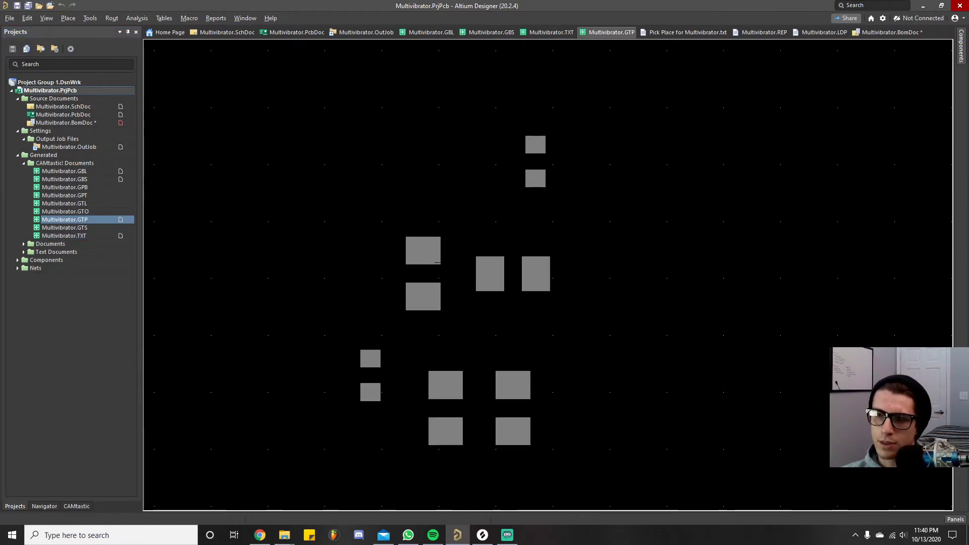
{"action": "double_click", "coordinate": [76, 188]}
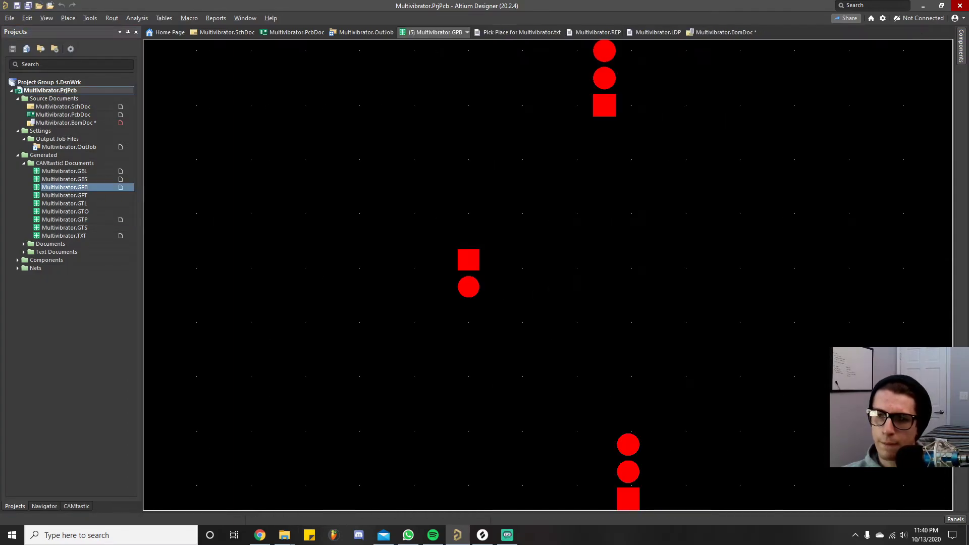
{"action": "double_click", "coordinate": [84, 179]}
{"action": "double_click", "coordinate": [79, 220]}
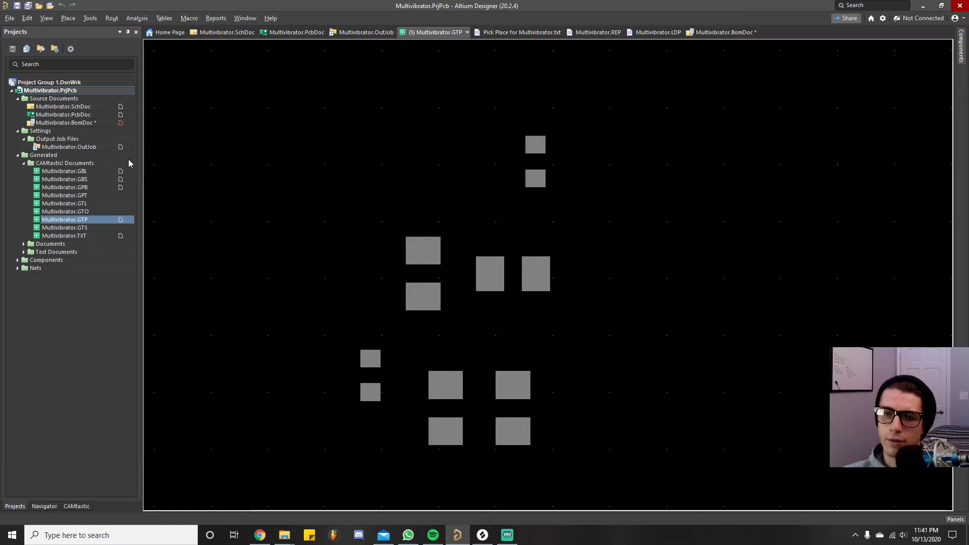
Open Multivibrator.GTO and Multivibrator.GTL and examine the top overlay and top copper layers.
{"action": "double_click", "coordinate": [83, 212]}
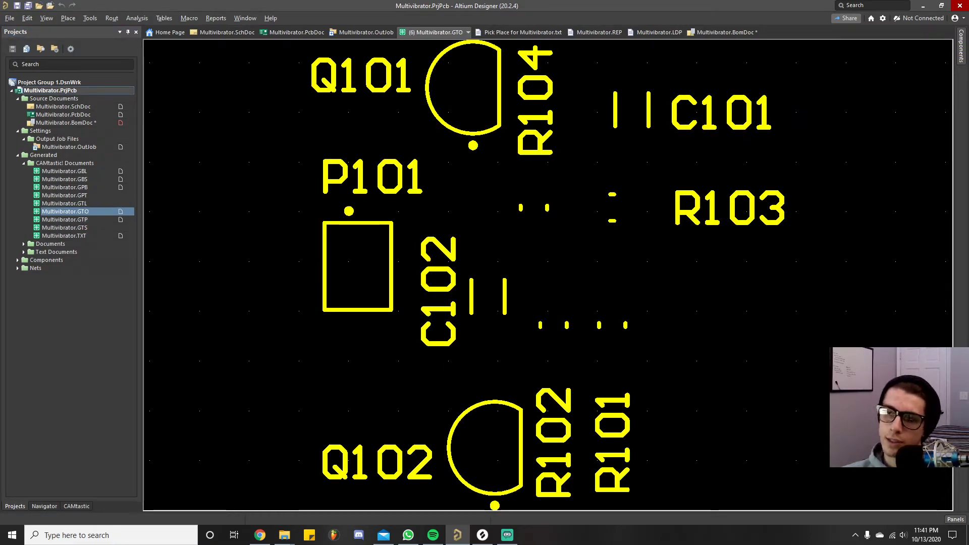
{"action": "scroll", "coordinate": [359, 489], "scroll_direction": "down", "scroll_amount": 2, "text": "ctrl"}
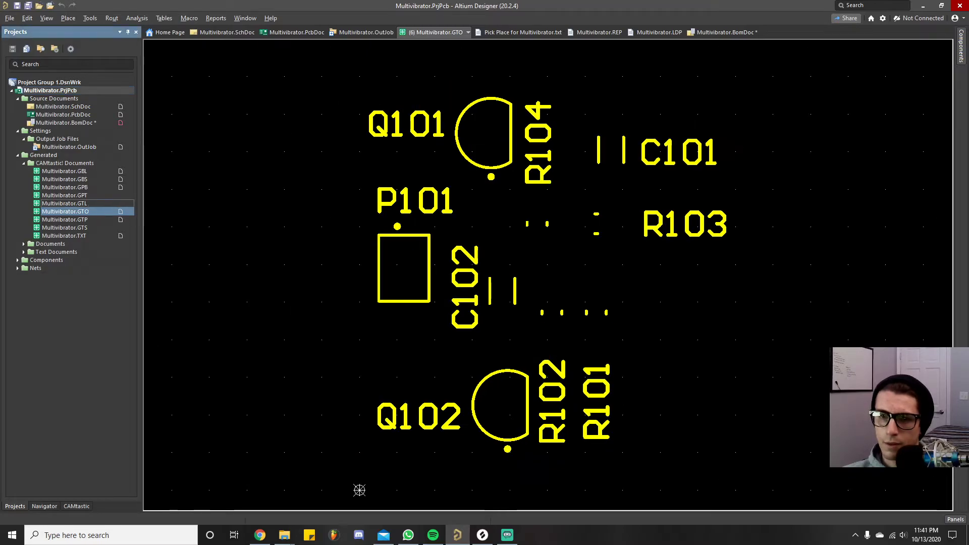
{"action": "double_click", "coordinate": [87, 204]}
{"action": "scroll", "coordinate": [548, 275], "scroll_direction": "down", "scroll_amount": 3, "text": "ctrl"}
{"action": "scroll", "coordinate": [548, 275], "scroll_direction": "up", "scroll_amount": 1, "text": "ctrl"}
{"action": "right_click_drag", "start_coordinate": [160, 94], "coordinate": [157, 509]}
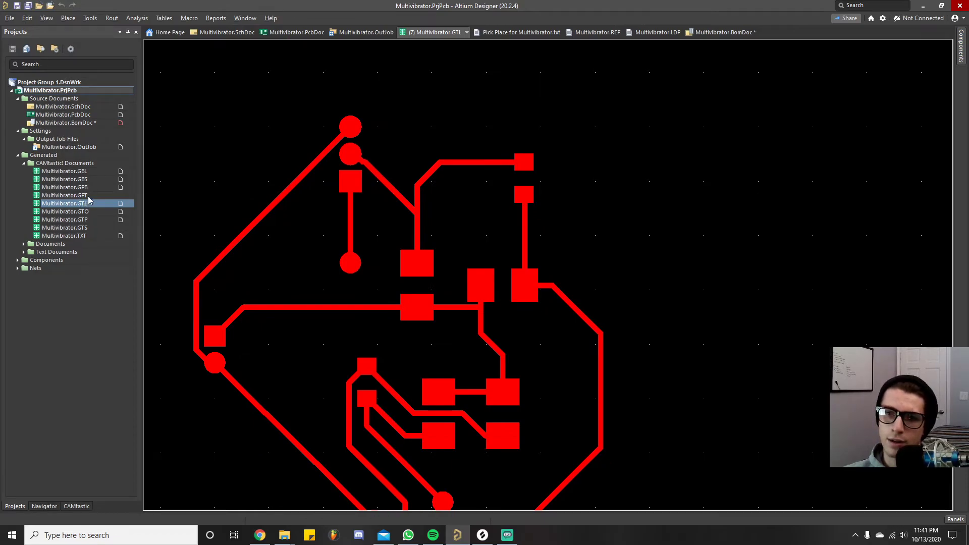
Compare the bottom copper Gerber with the top copper, overlay, paste and solder mask files, GTL, GTO, GTP and GTS.
{"action": "double_click", "coordinate": [83, 173]}
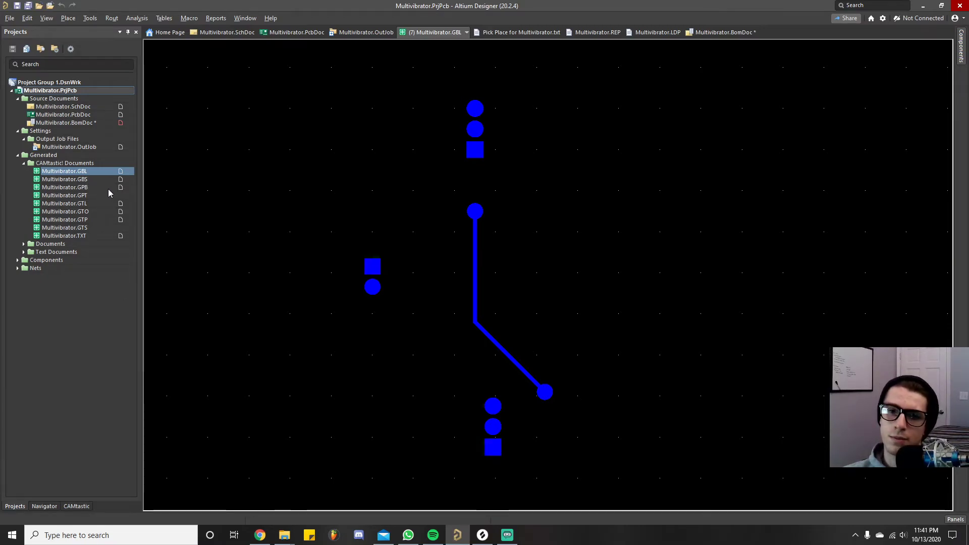
{"action": "left_click", "coordinate": [86, 204]}
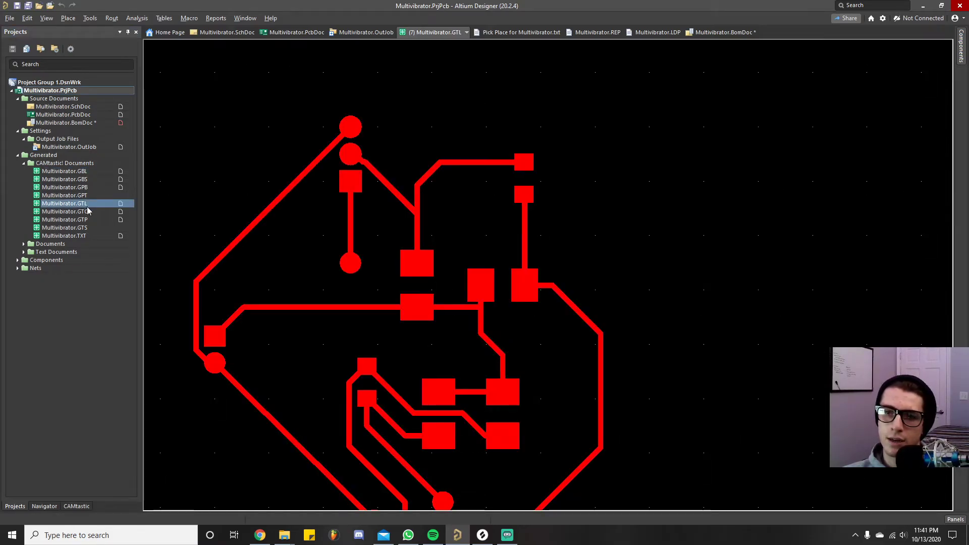
{"action": "left_click", "coordinate": [86, 213]}
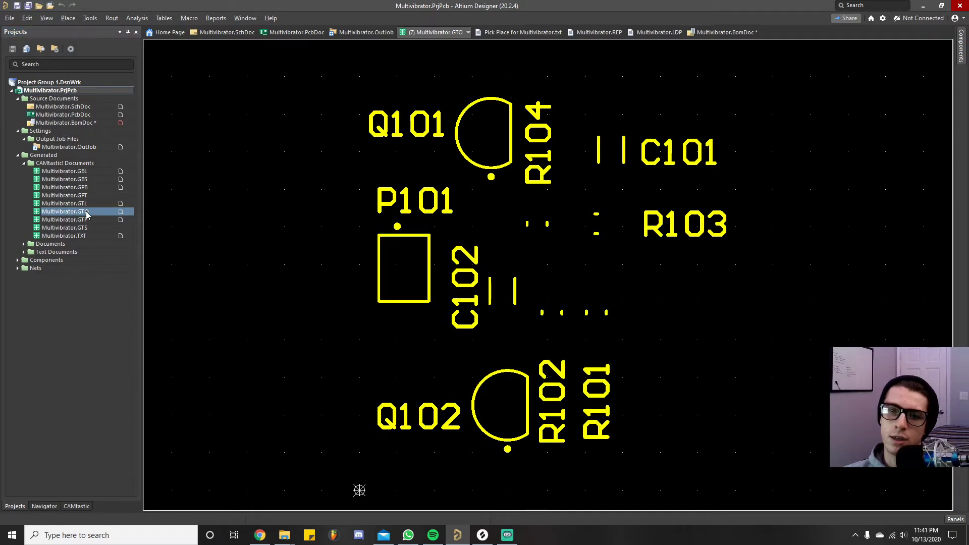
{"action": "left_click", "coordinate": [87, 221]}
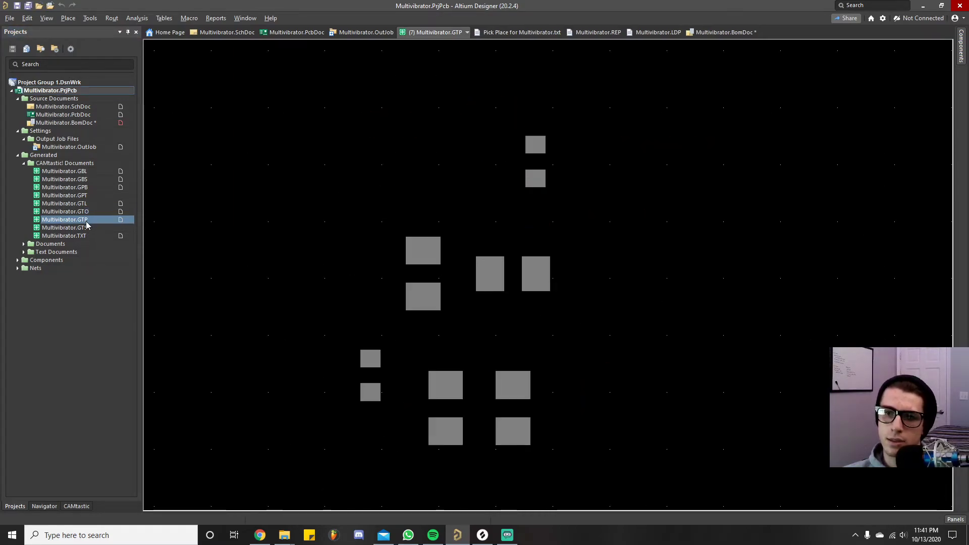
{"action": "left_click", "coordinate": [85, 228]}
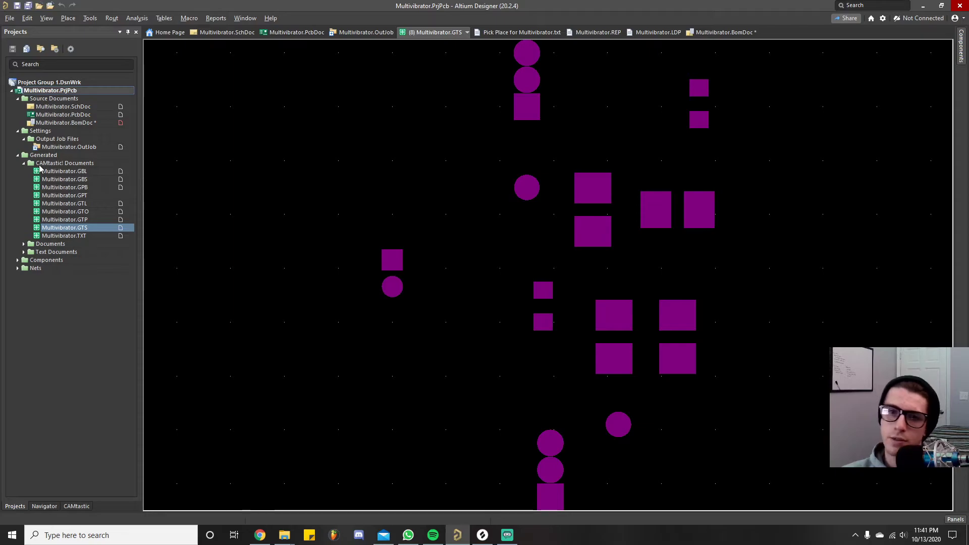
Check the DRC rules export Multivibrator.RUL among the generated text documents, then return to the BOM document.
{"action": "left_click", "coordinate": [24, 163]}
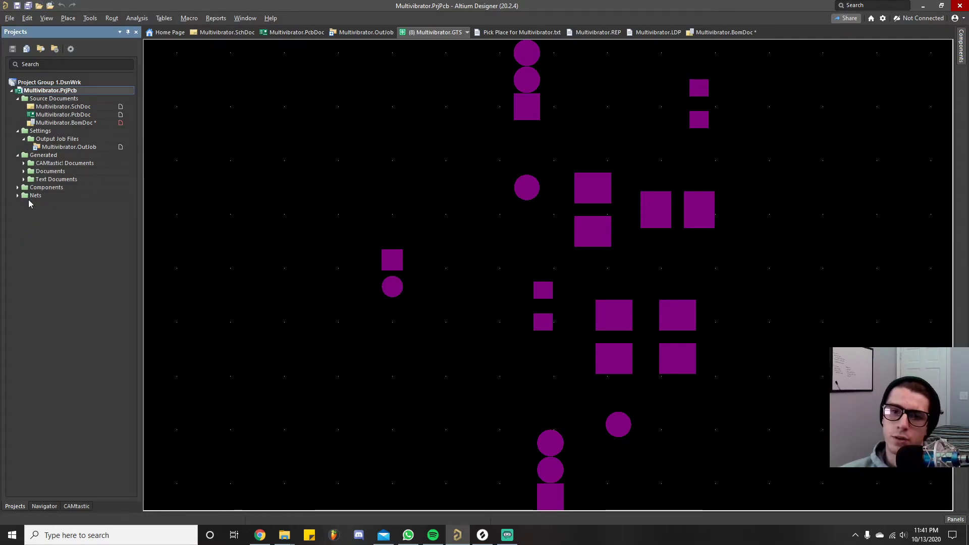
{"action": "left_click", "coordinate": [24, 180]}
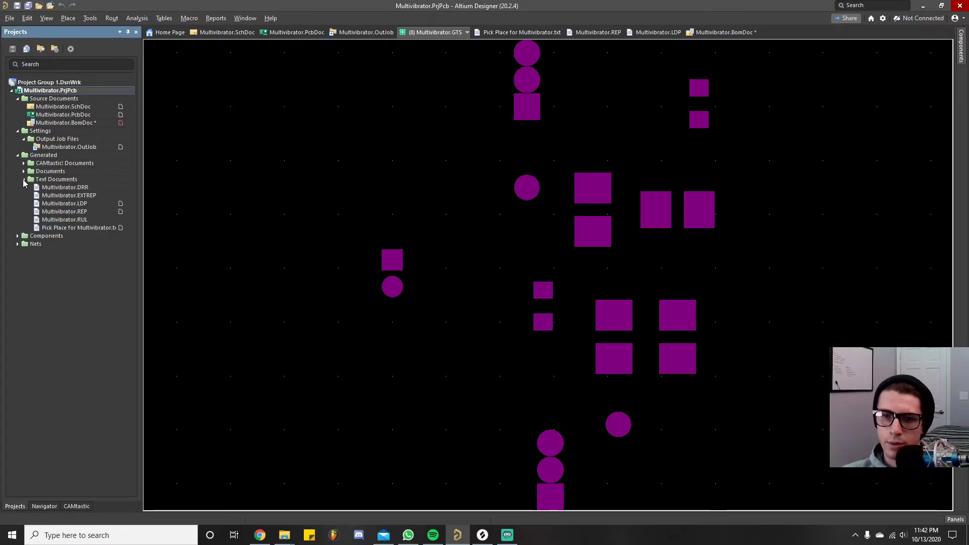
{"action": "double_click", "coordinate": [69, 221]}
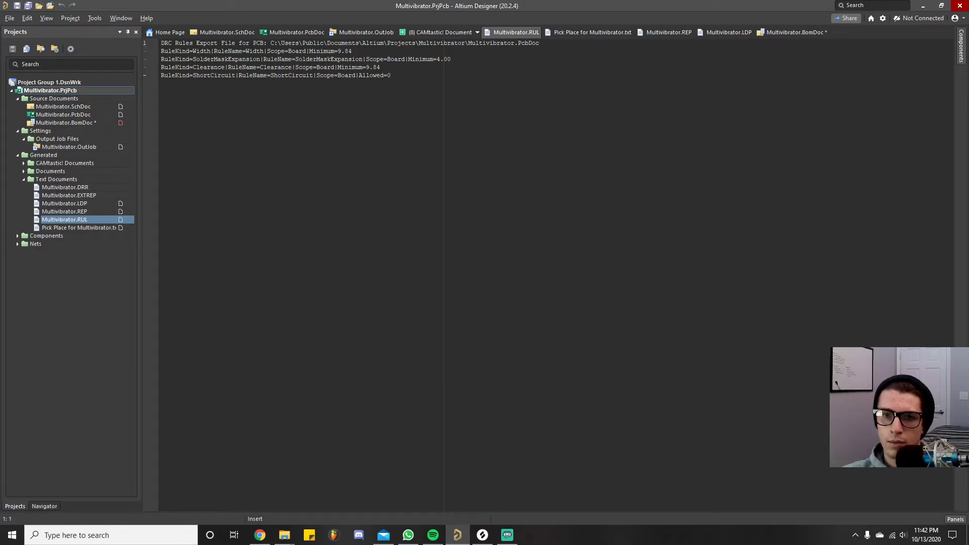
{"action": "left_click", "coordinate": [88, 124]}
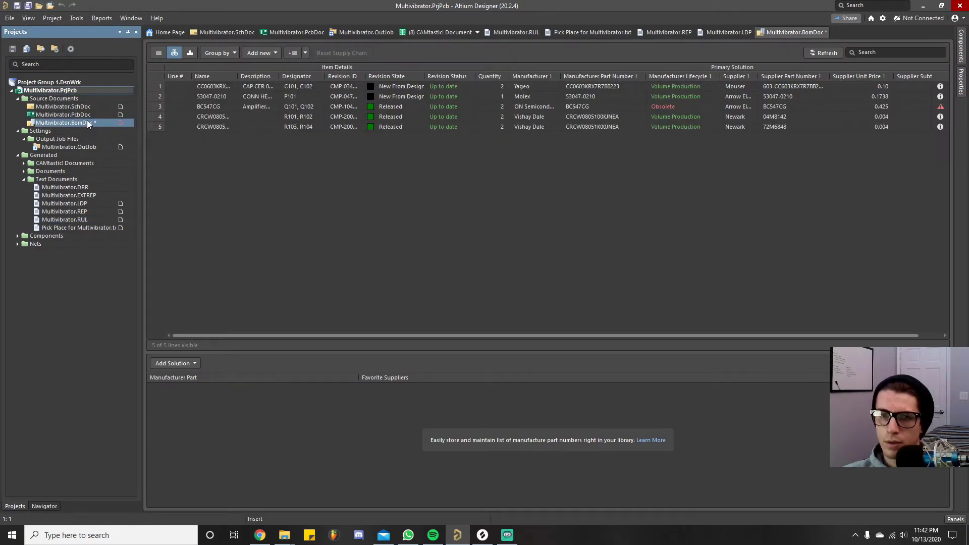
Save the Multivibrator.BomDoc bill of materials document.
{"action": "right_click", "coordinate": [87, 121]}
{"action": "left_click", "coordinate": [119, 169]}
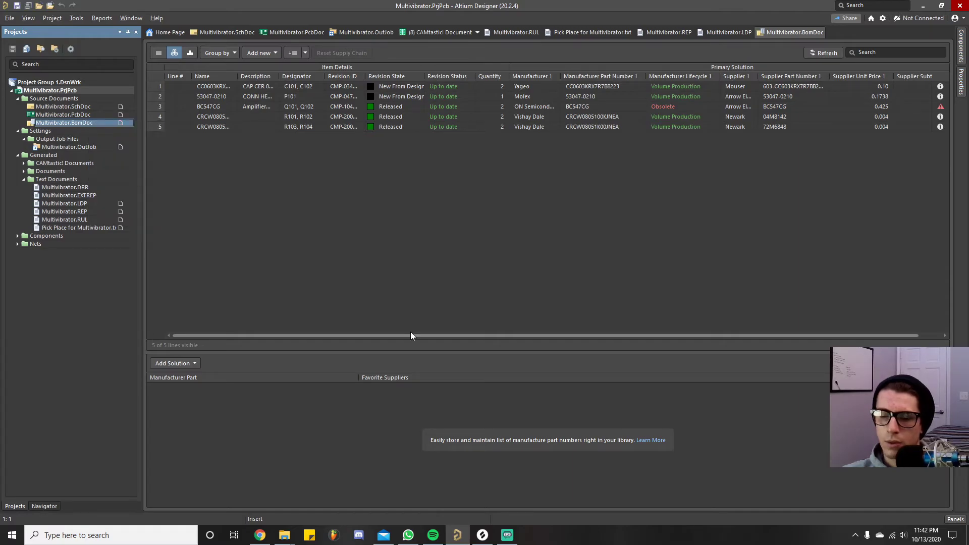
{"action": "right_click", "coordinate": [53, 91]}
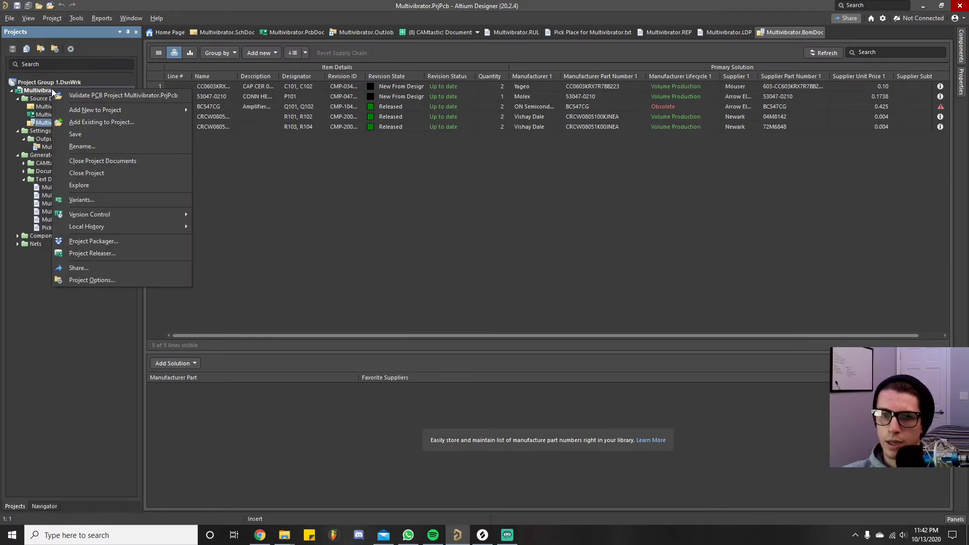
Switch to File Explorer and open the Multivibrator project folder inside the Altium Projects folder.
{"action": "left_click", "coordinate": [284, 535]}
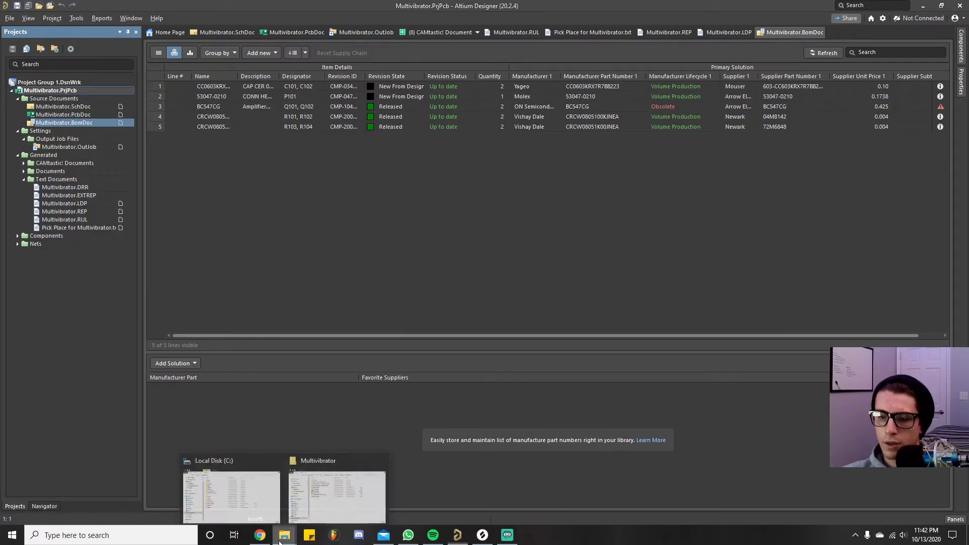
{"action": "left_click", "coordinate": [327, 499]}
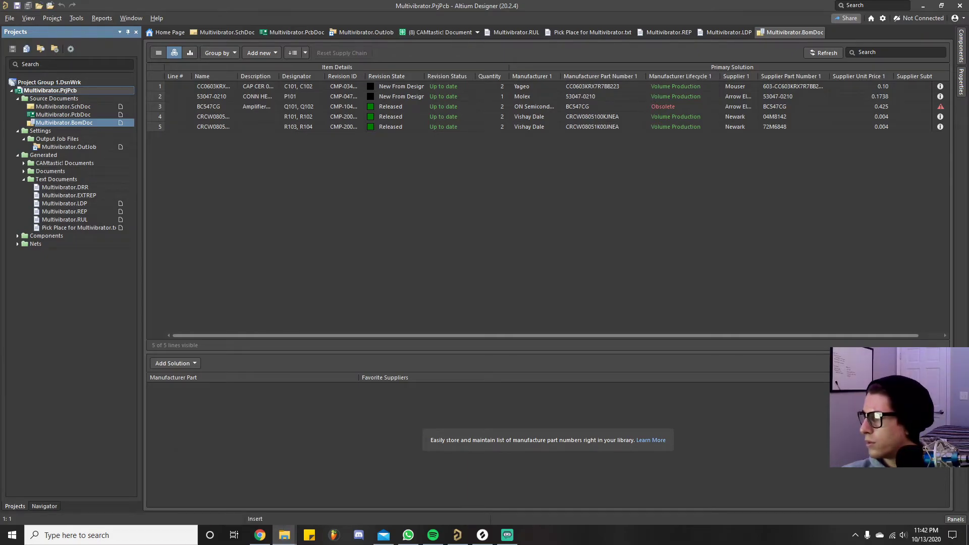
{"action": "left_click_drag", "start_coordinate": [968, 167], "coordinate": [472, 89]}
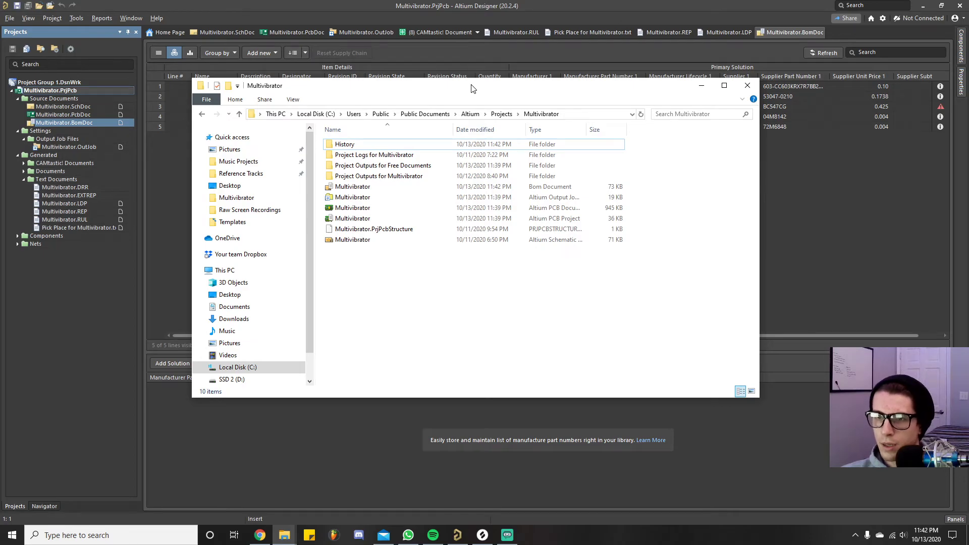
{"action": "left_click", "coordinate": [501, 114]}
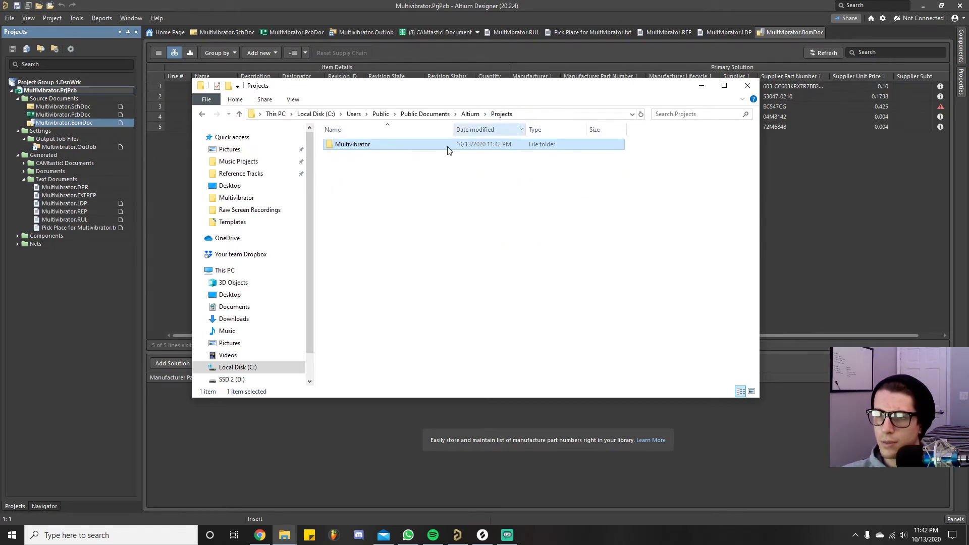
{"action": "double_click", "coordinate": [365, 147]}
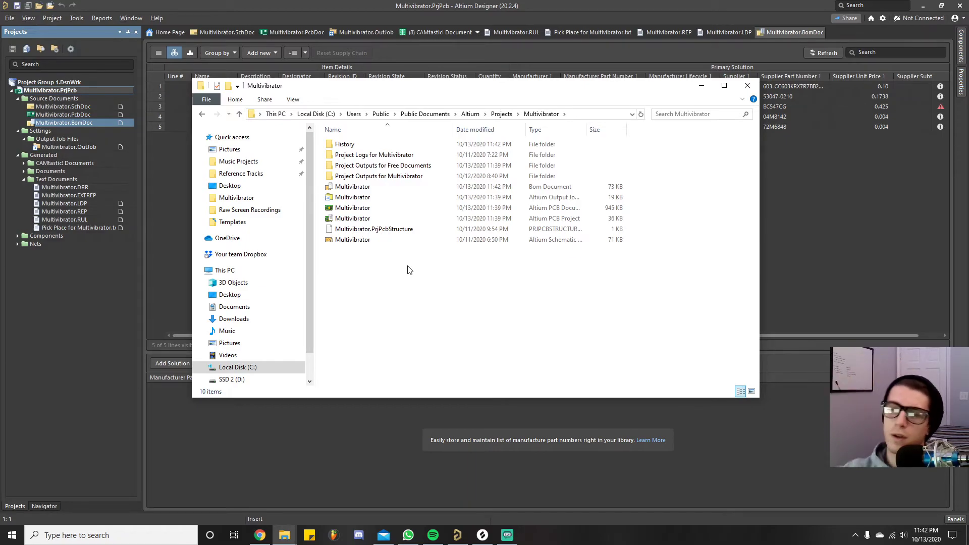
Examine the contents of the History and Project Logs for Multivibrator folders, then return to the Multivibrator folder.
{"action": "double_click", "coordinate": [409, 144]}
{"action": "scroll", "coordinate": [439, 218], "scroll_direction": "down", "scroll_amount": 3}
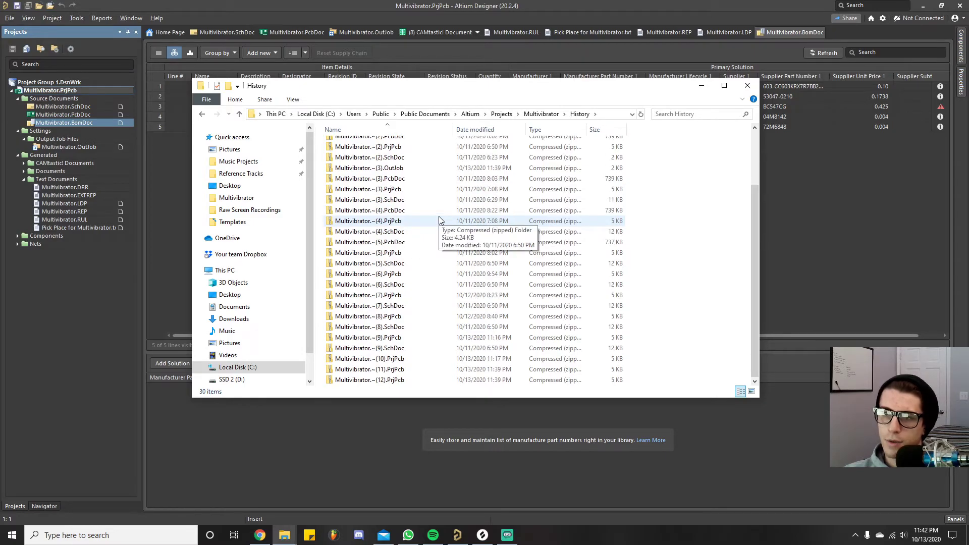
{"action": "key", "text": "alt+Left"}
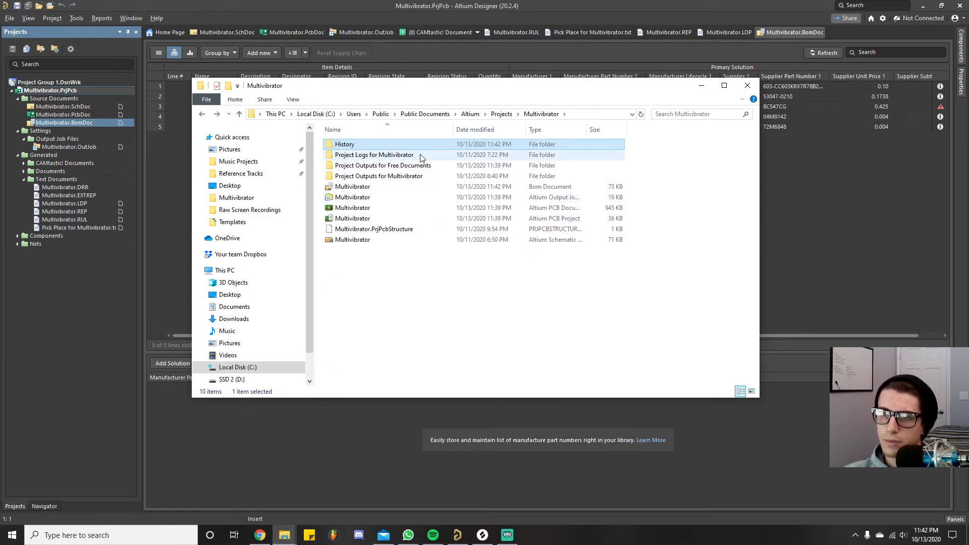
{"action": "double_click", "coordinate": [422, 158]}
{"action": "key", "text": "alt+Left"}
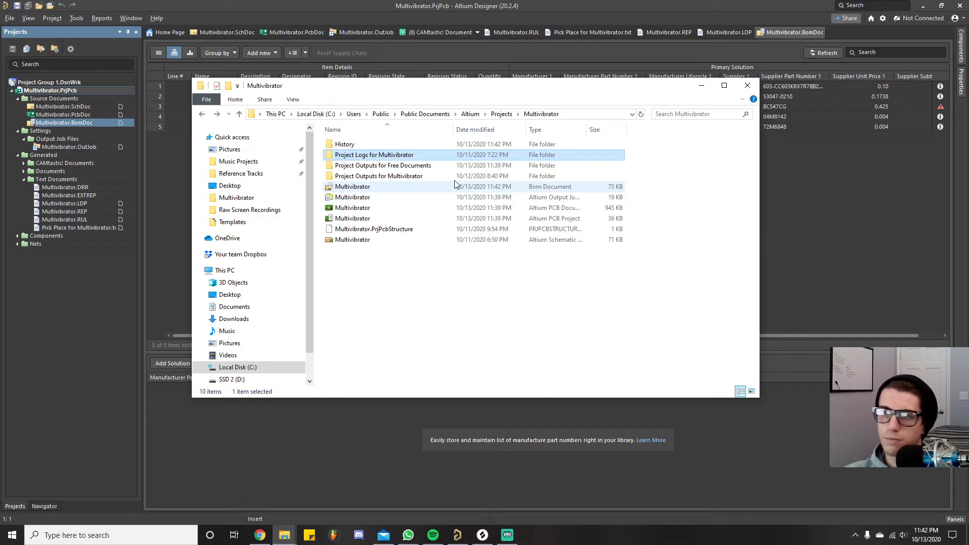
{"action": "double_click", "coordinate": [398, 156]}
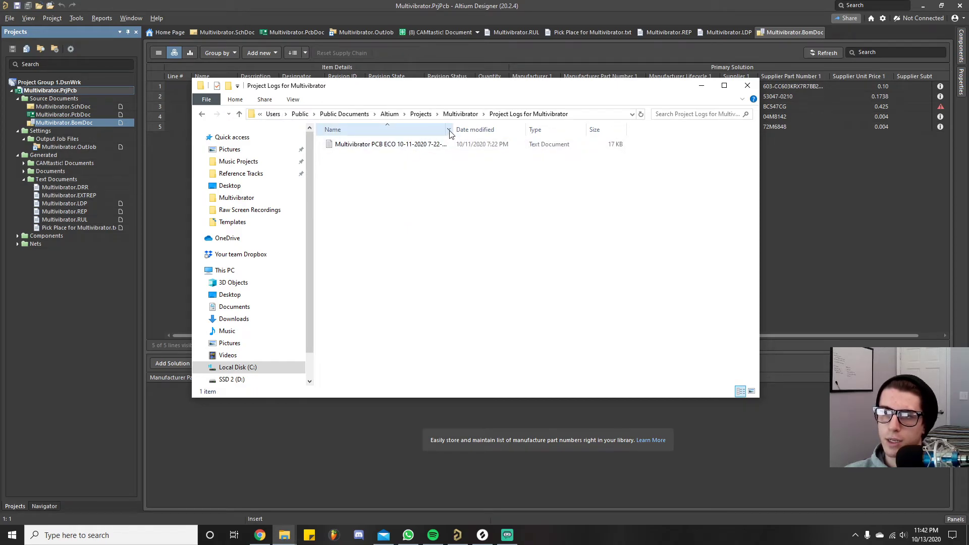
{"action": "left_click_drag", "start_coordinate": [453, 130], "coordinate": [492, 134]}
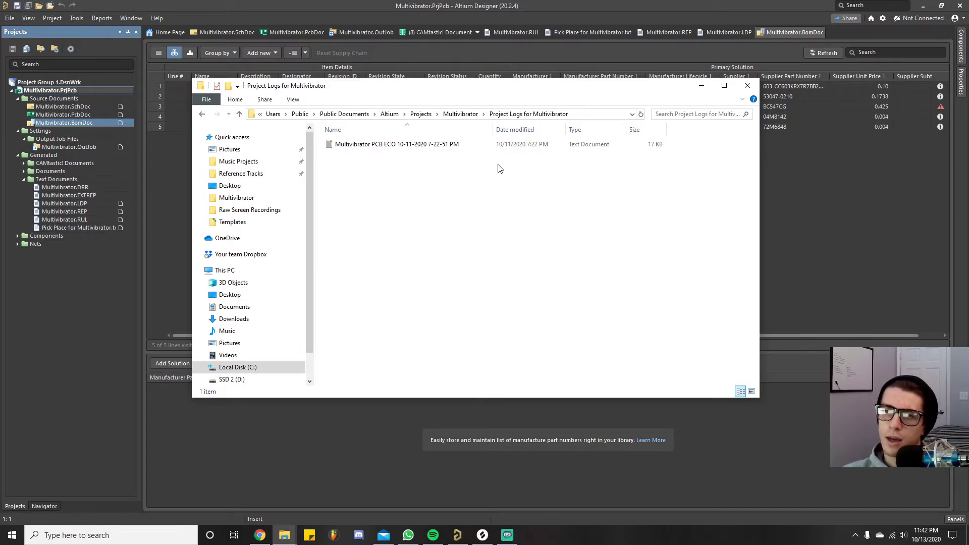
{"action": "left_click", "coordinate": [462, 114]}
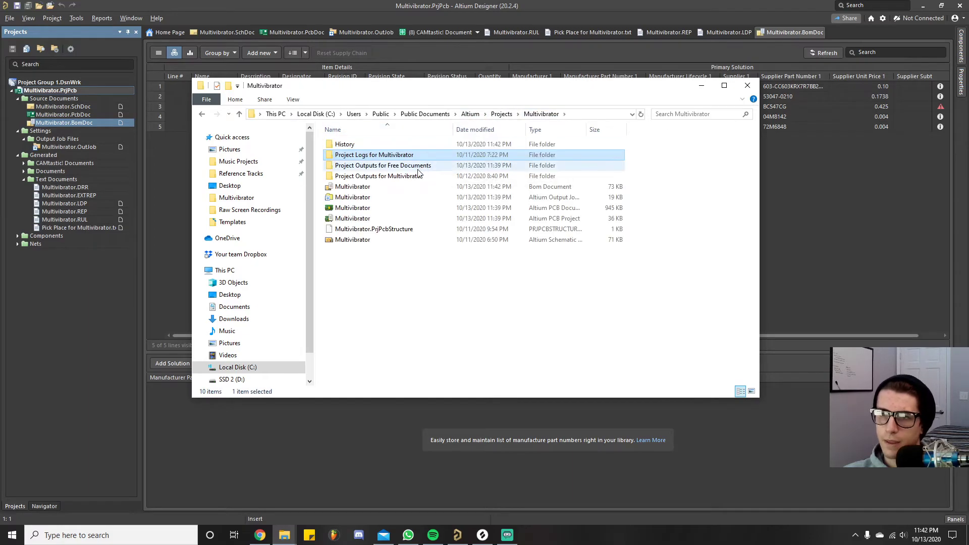
Check the Project Outputs for Free Documents folder, then open the Job1 PDF from Project Outputs for Multivibrator.
{"action": "double_click", "coordinate": [427, 167]}
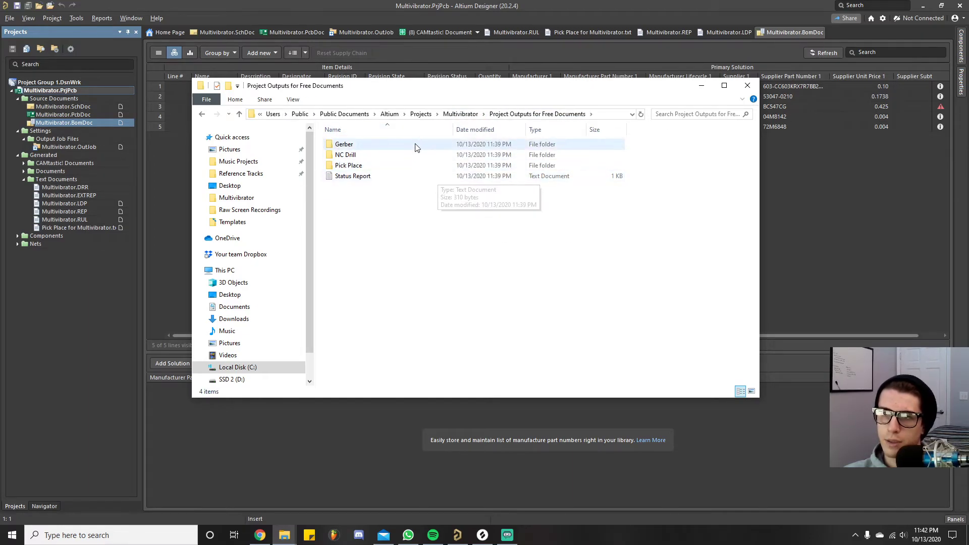
{"action": "key", "text": "alt+Left"}
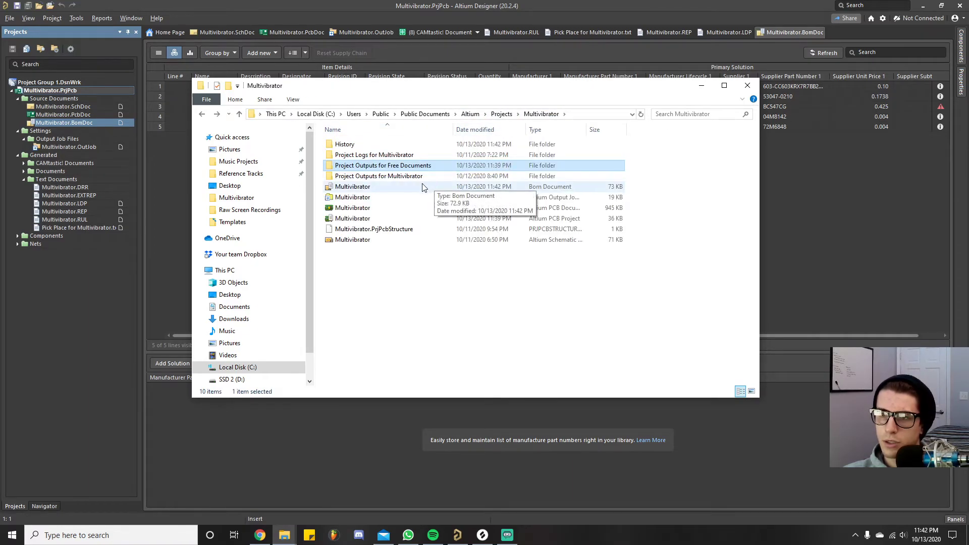
{"action": "double_click", "coordinate": [403, 176]}
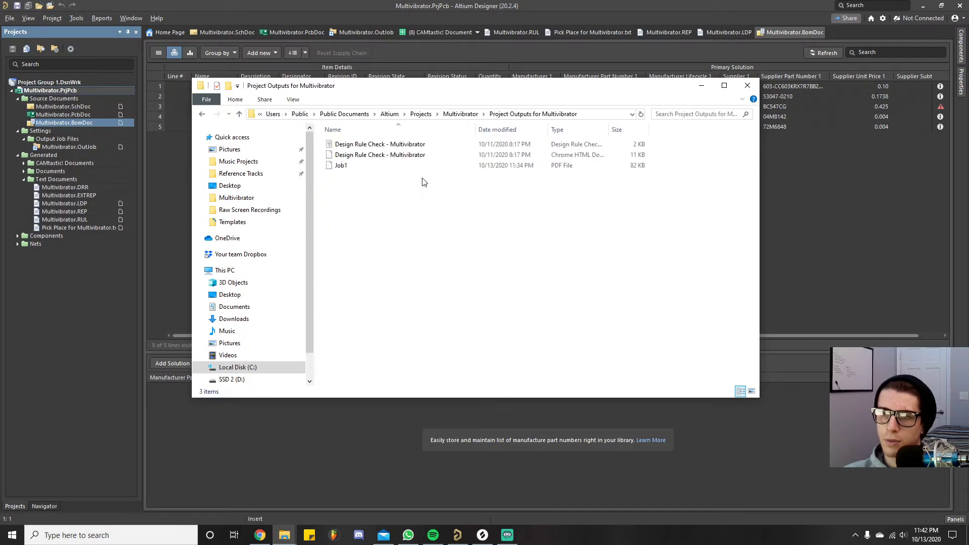
{"action": "left_click", "coordinate": [378, 170]}
{"action": "double_click", "coordinate": [380, 171]}
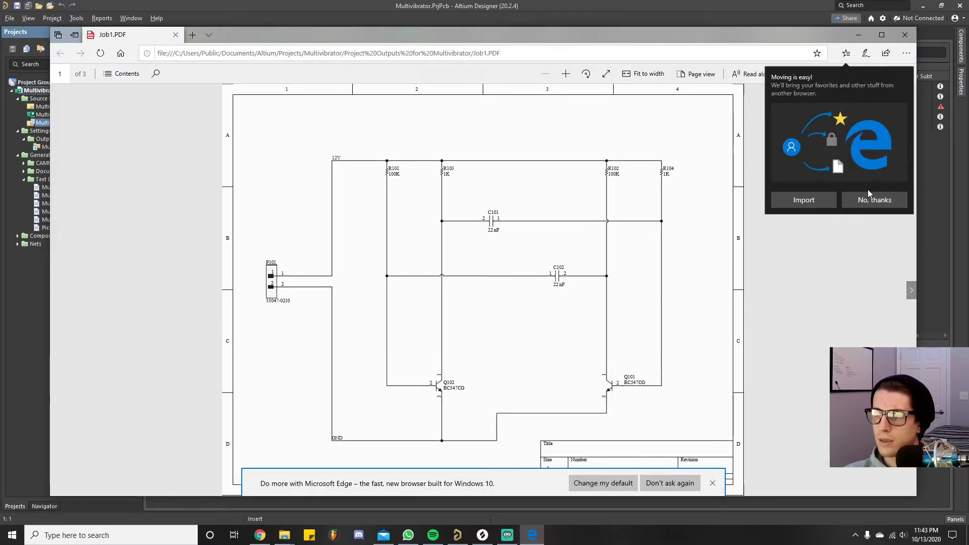
Dismiss the browser prompts, review the schematic and assembly drawing pages of Job1.PDF, and close it.
{"action": "left_click", "coordinate": [878, 200]}
{"action": "scroll", "coordinate": [355, 237], "scroll_direction": "down", "scroll_amount": 1}
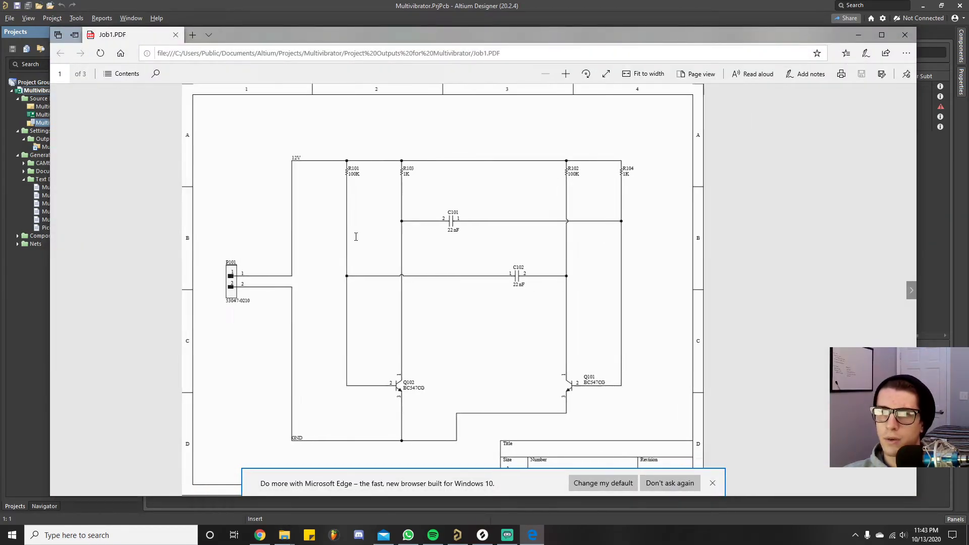
{"action": "scroll", "coordinate": [356, 240], "scroll_direction": "down", "scroll_amount": 1}
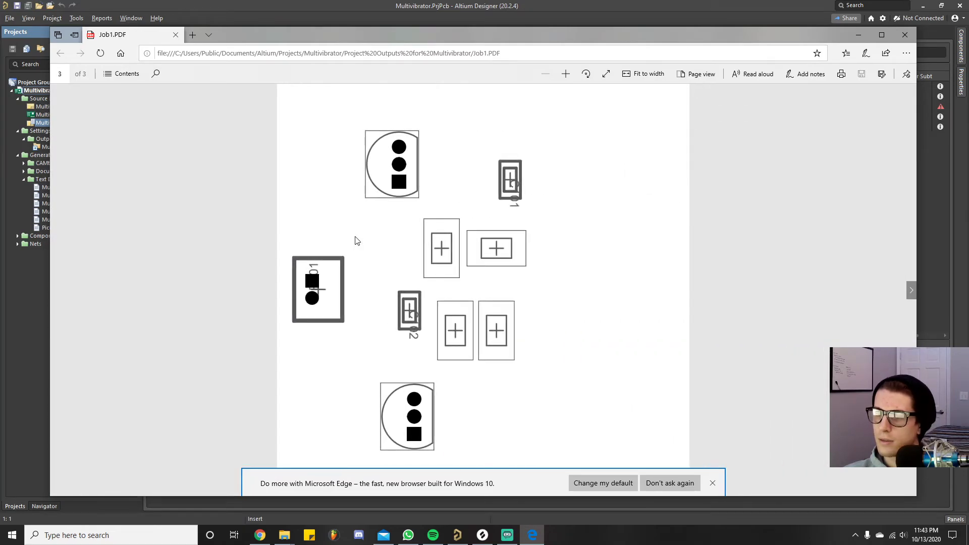
{"action": "left_click", "coordinate": [690, 483]}
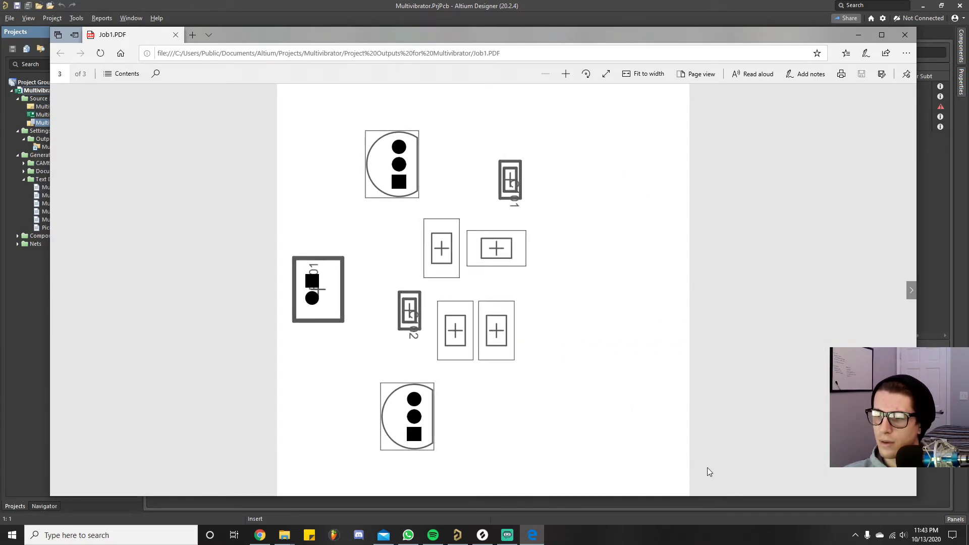
{"action": "scroll", "coordinate": [416, 333], "scroll_direction": "up", "scroll_amount": 2}
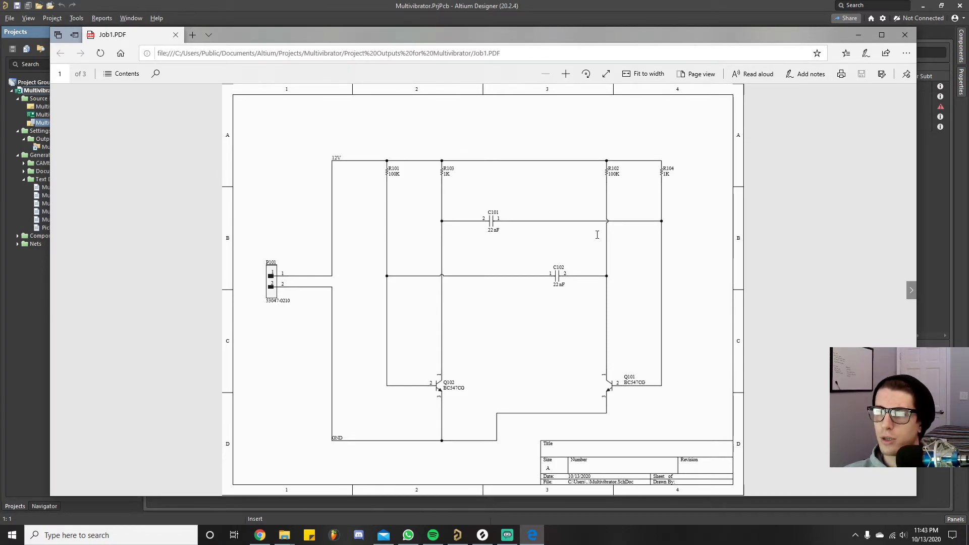
{"action": "scroll", "coordinate": [365, 249], "scroll_direction": "down", "scroll_amount": 2}
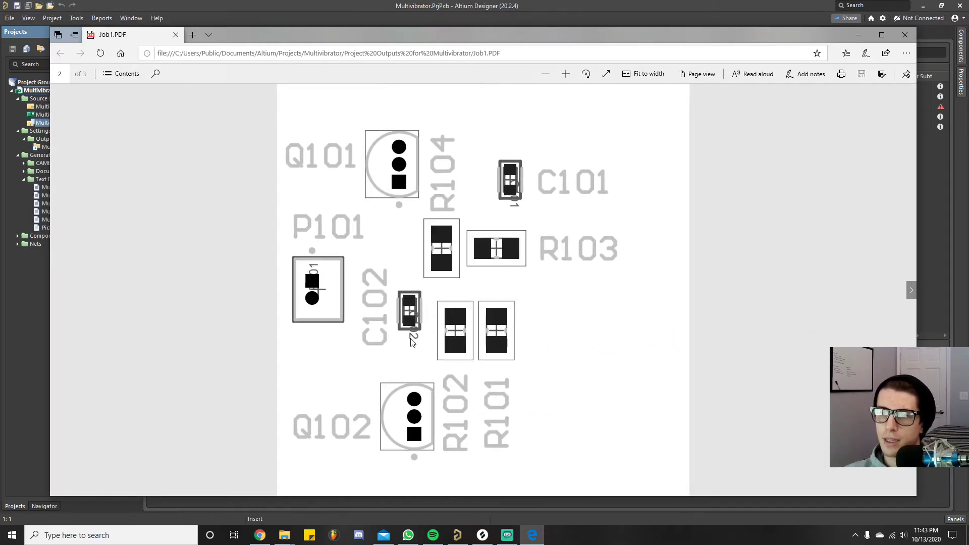
{"action": "scroll", "coordinate": [398, 323], "scroll_direction": "down", "scroll_amount": 2}
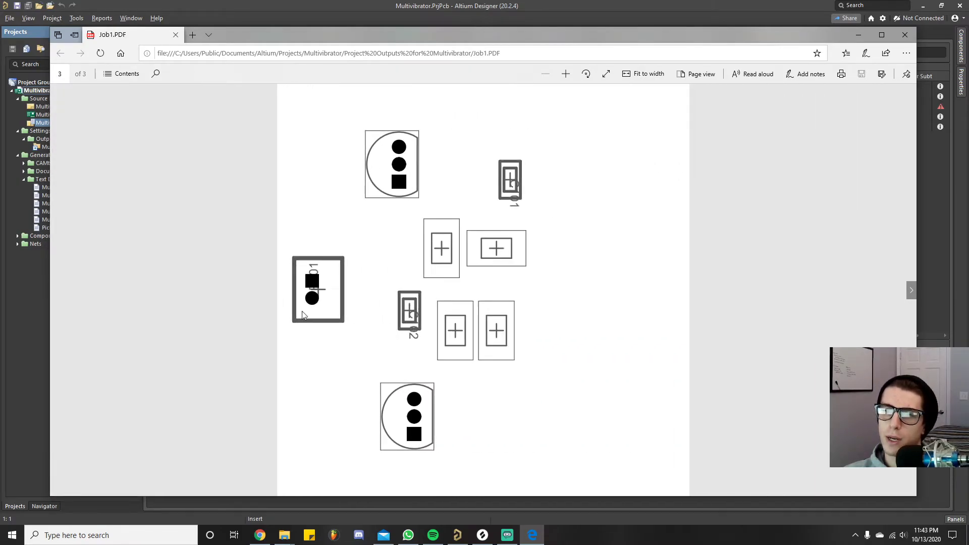
{"action": "left_click", "coordinate": [904, 35]}
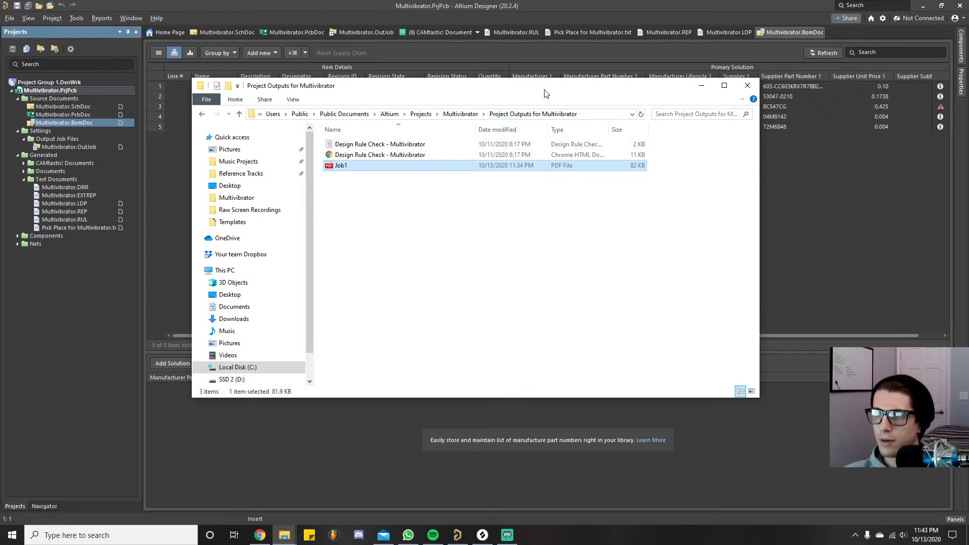
Switch back to Multivibrator.OutJob in Altium Designer and examine the PDF container's settings, including the advanced options, without changing them.
{"action": "left_click_drag", "start_coordinate": [543, 90], "coordinate": [968, 186]}
{"action": "left_click", "coordinate": [358, 32]}
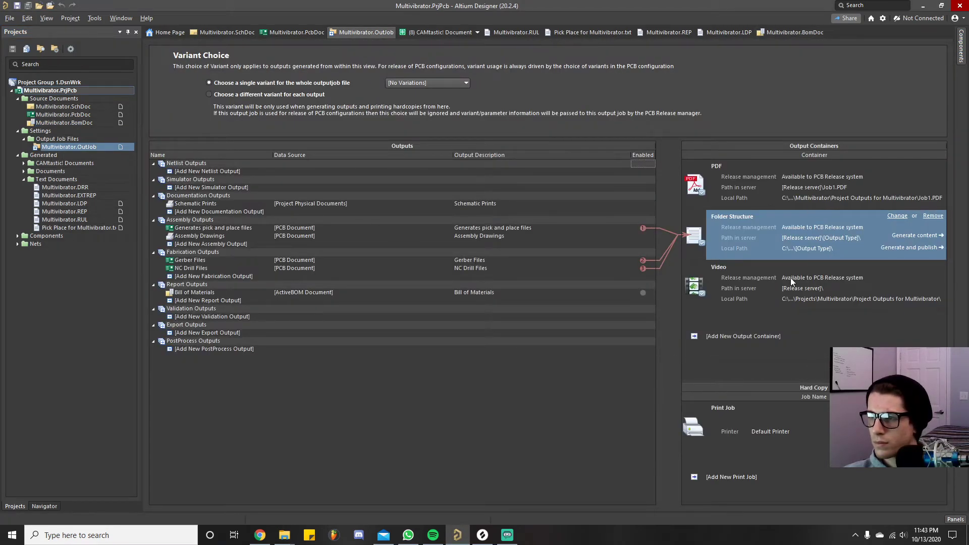
{"action": "left_click", "coordinate": [759, 169]}
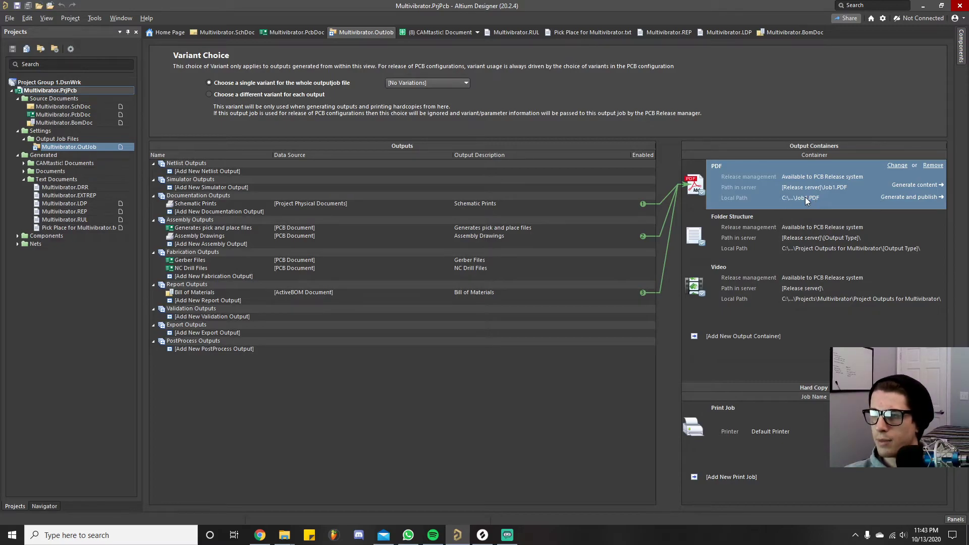
{"action": "left_click", "coordinate": [897, 165]}
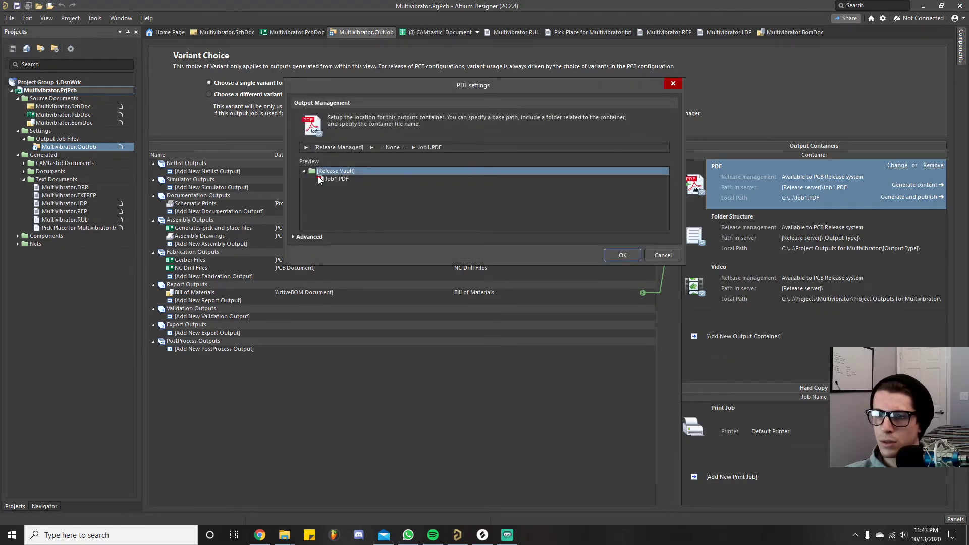
{"action": "left_click", "coordinate": [339, 179]}
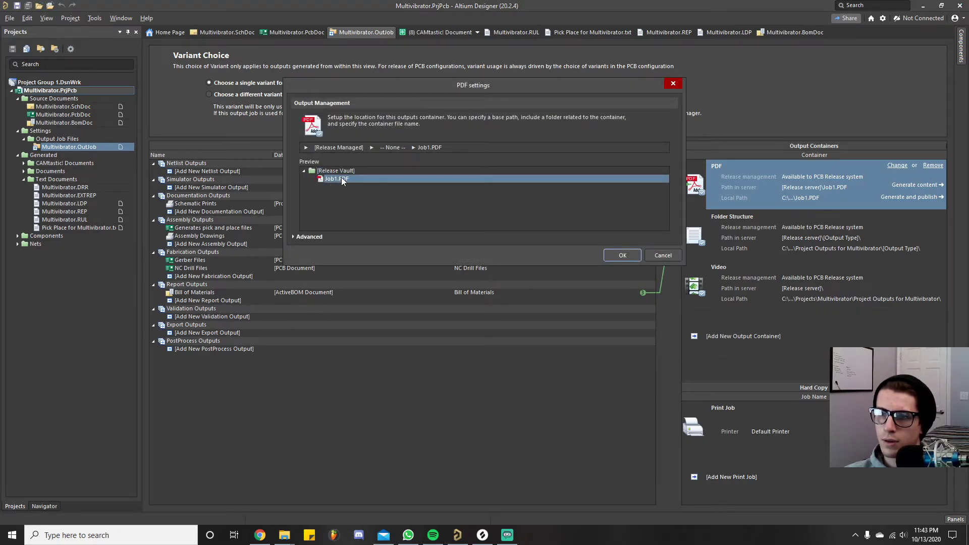
{"action": "left_click", "coordinate": [294, 238]}
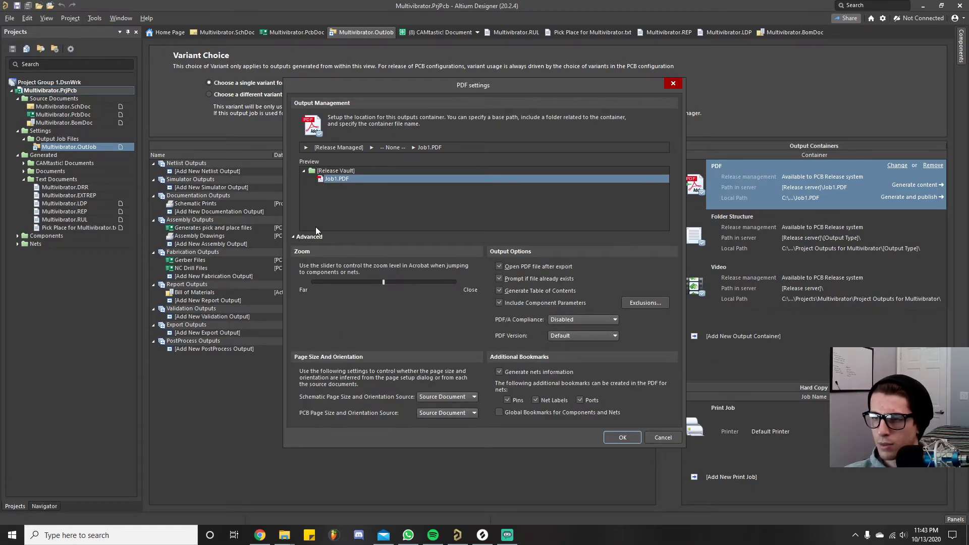
{"action": "left_click", "coordinate": [675, 82]}
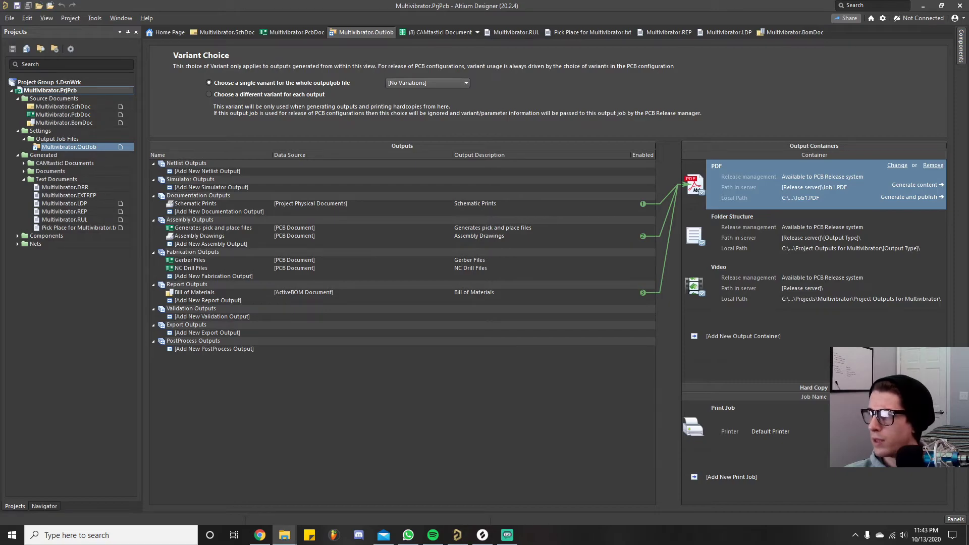
Recheck the assembly pages of Job1.PDF and close it, then open the Bom Document from the Multivibrator project folder.
{"action": "scroll", "coordinate": [396, 204], "scroll_direction": "down", "scroll_amount": 2}
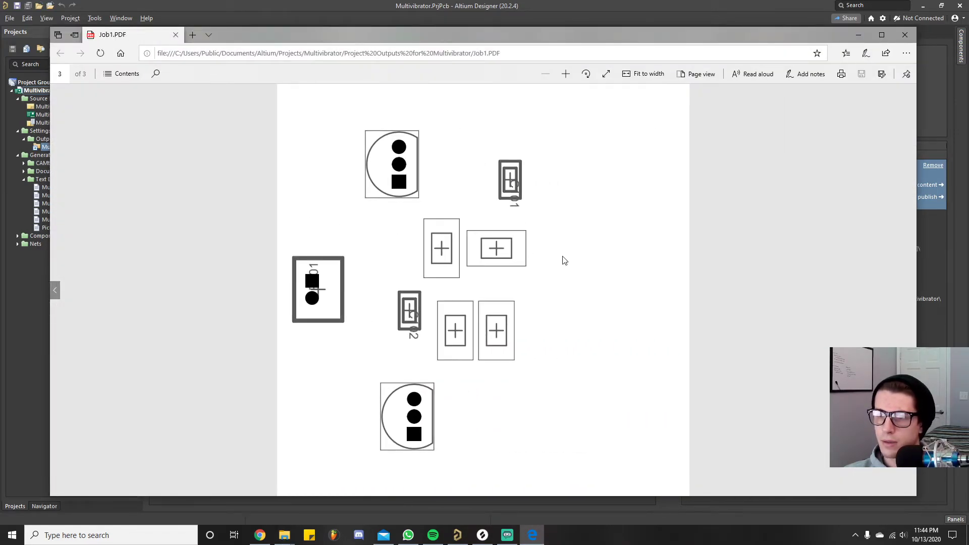
{"action": "left_click", "coordinate": [904, 35]}
{"action": "left_click_drag", "start_coordinate": [968, 109], "coordinate": [359, 98]}
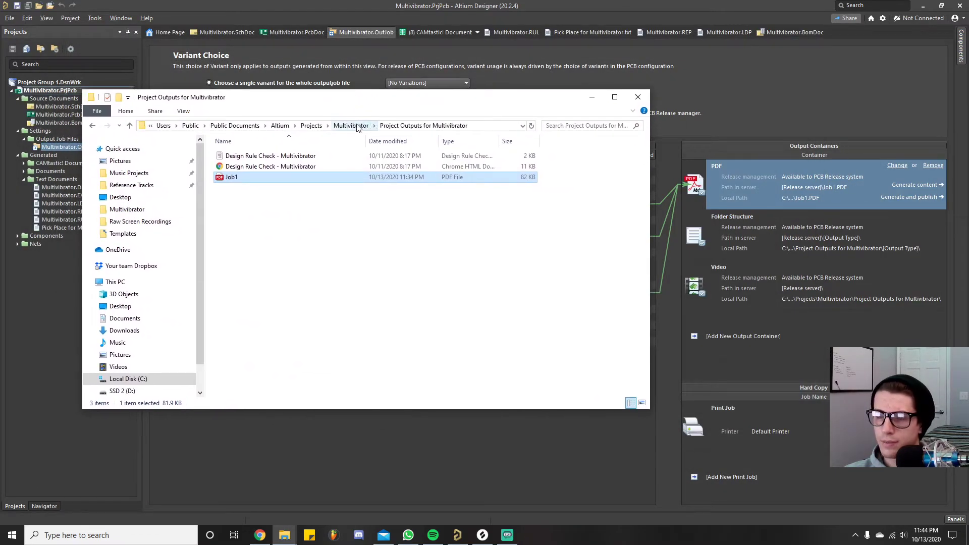
{"action": "left_click", "coordinate": [351, 126]}
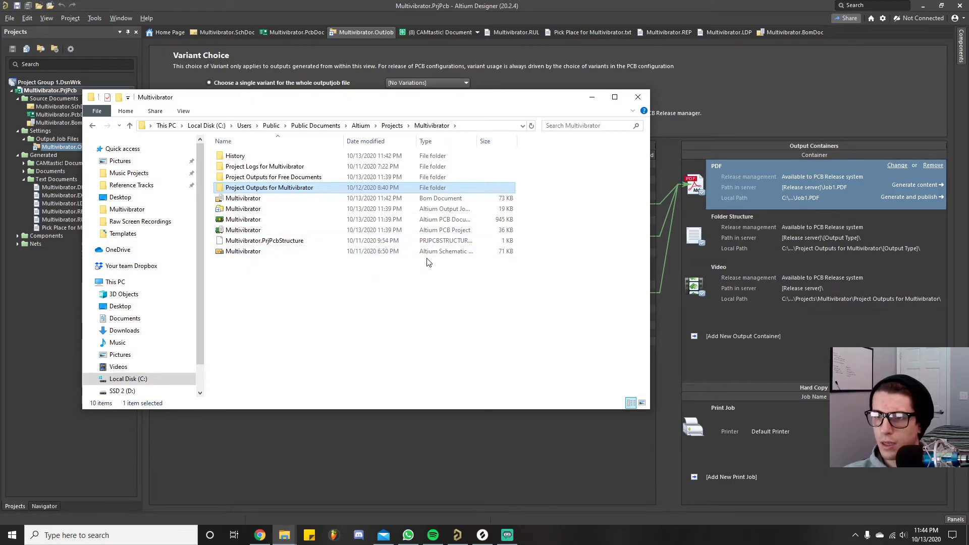
{"action": "left_click_drag", "start_coordinate": [477, 141], "coordinate": [522, 141]}
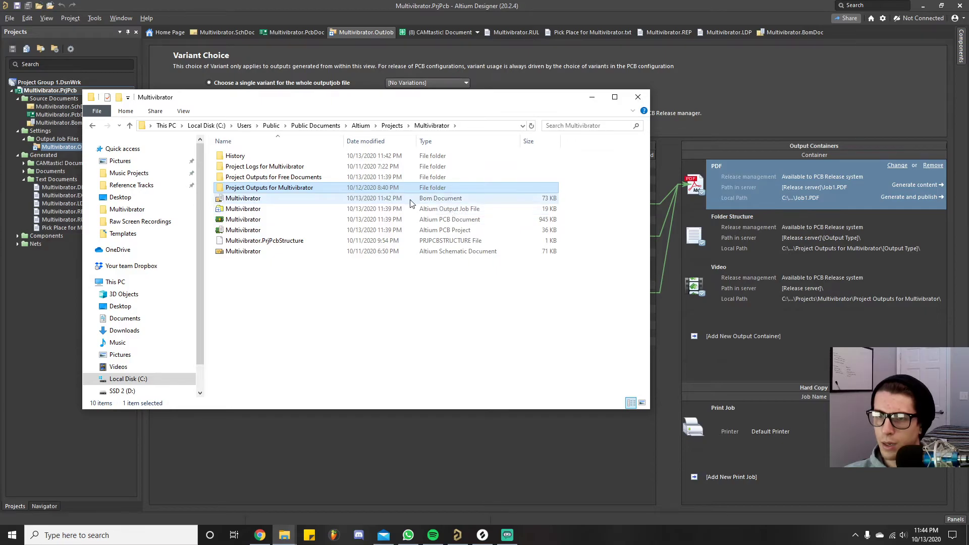
{"action": "double_click", "coordinate": [289, 199]}
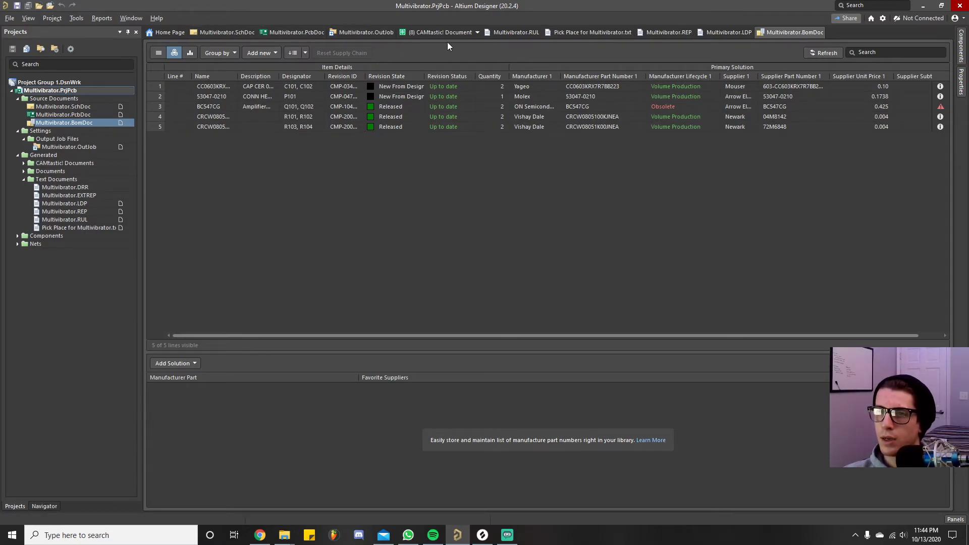
Open the Gerber folder in Project Outputs for Free Documents and widen the Type column to read the Gerber file types.
{"action": "left_click", "coordinate": [375, 33]}
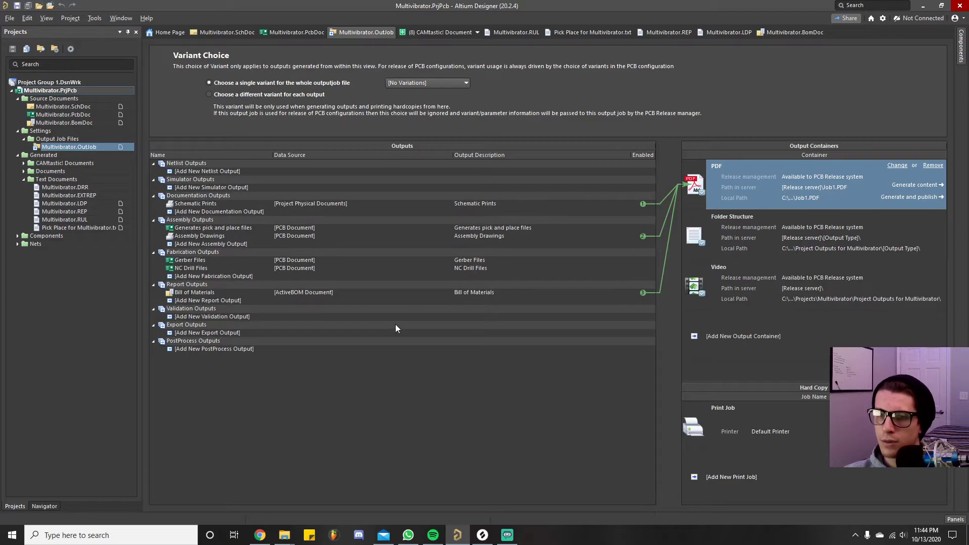
{"action": "mouse_move", "coordinate": [284, 535]}
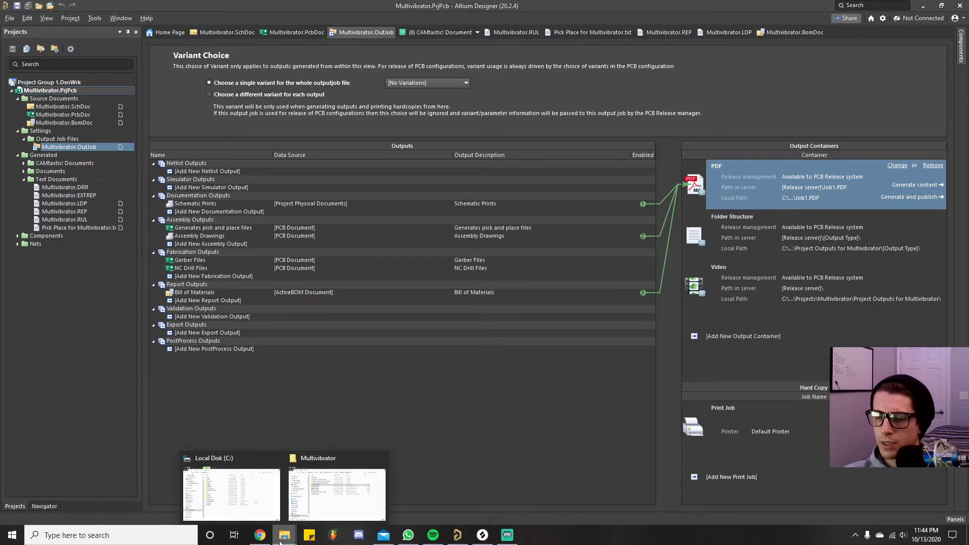
{"action": "left_click", "coordinate": [339, 496]}
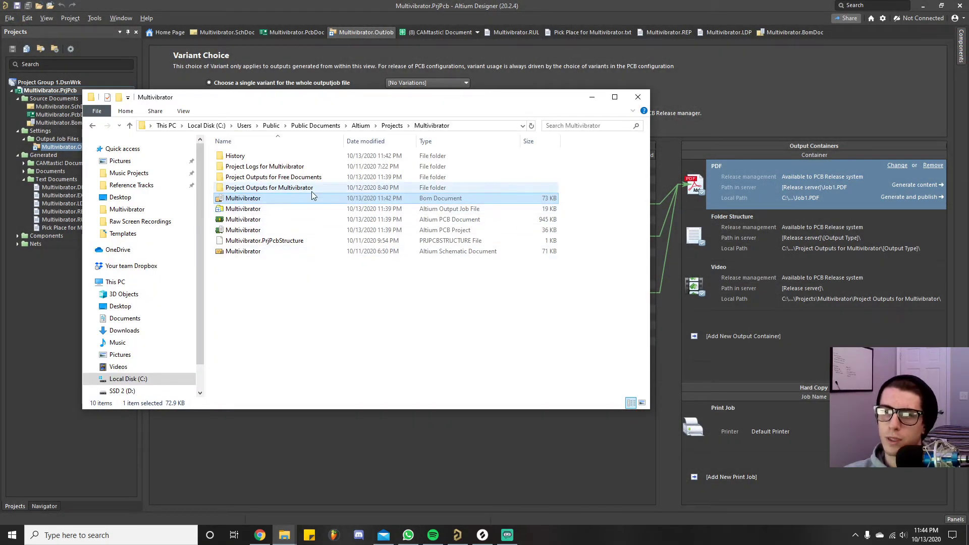
{"action": "double_click", "coordinate": [310, 178]}
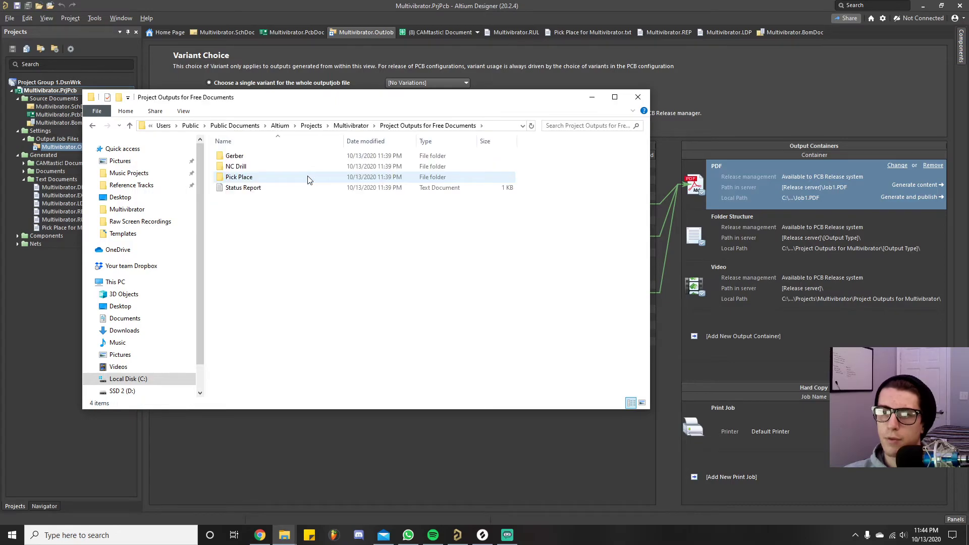
{"action": "double_click", "coordinate": [282, 155]}
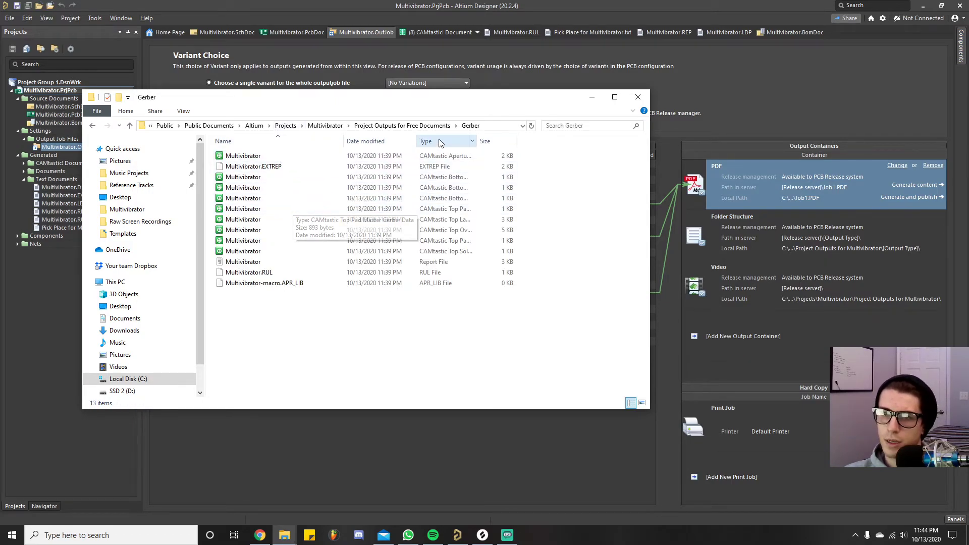
{"action": "left_click_drag", "start_coordinate": [419, 140], "coordinate": [578, 142]}
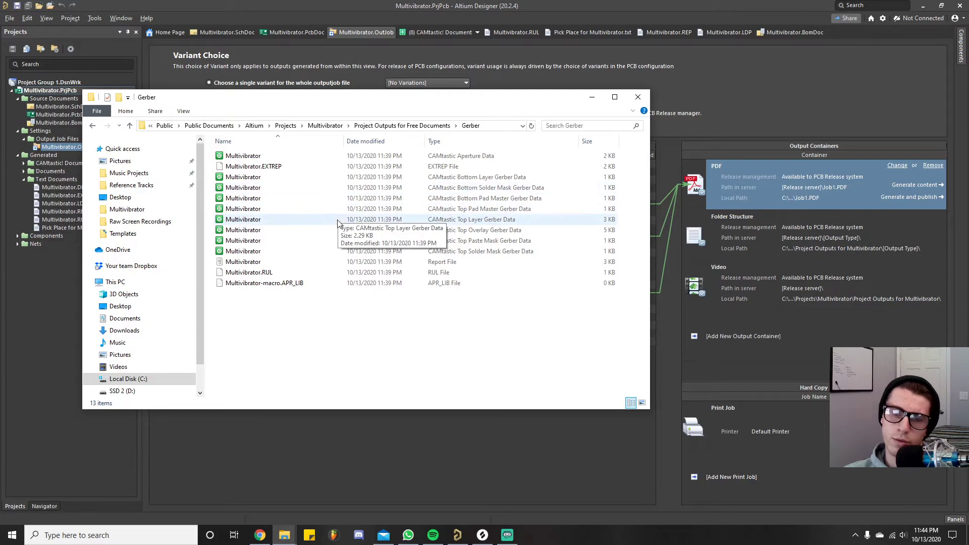
Check the NC Drill folder in Project Outputs for Free Documents and return to Altium Designer.
{"action": "left_click", "coordinate": [410, 126]}
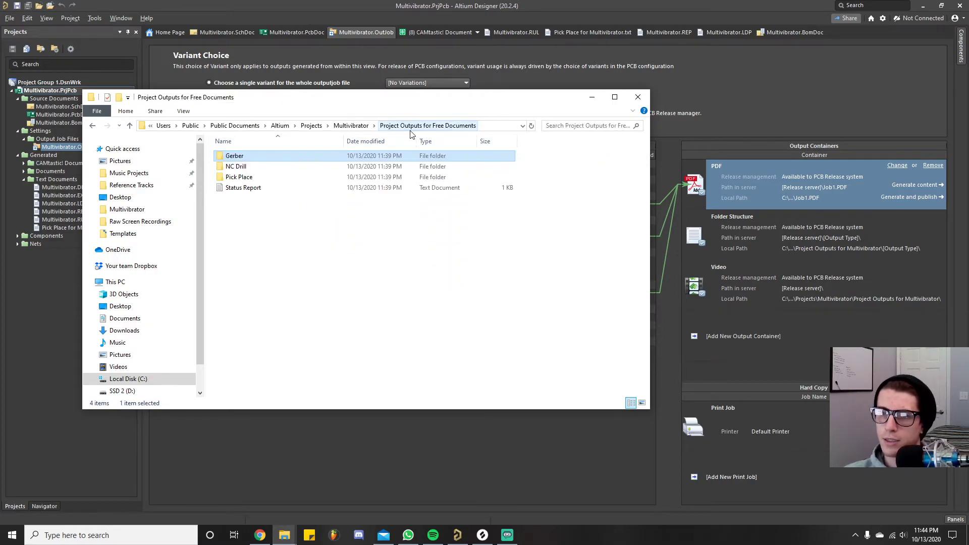
{"action": "double_click", "coordinate": [277, 167]}
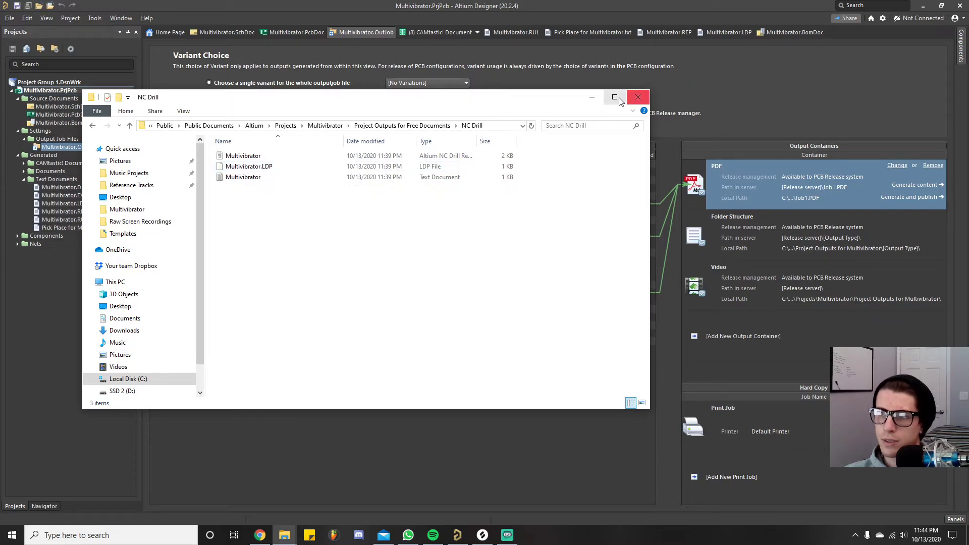
{"action": "left_click", "coordinate": [593, 98]}
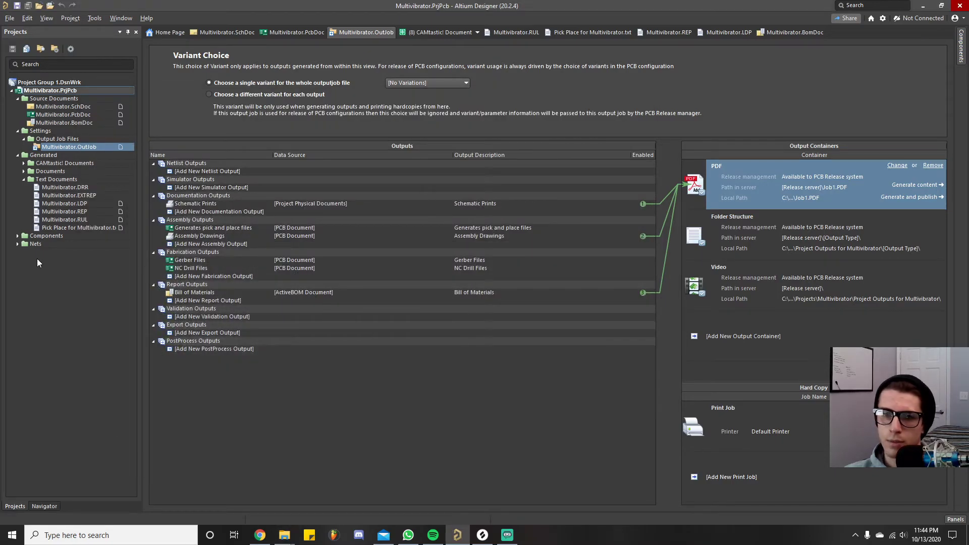
Expand the generated CAMtastic Documents and Documents groups of the project, and open the Multivibrator.DRR drill report.
{"action": "left_click", "coordinate": [24, 163]}
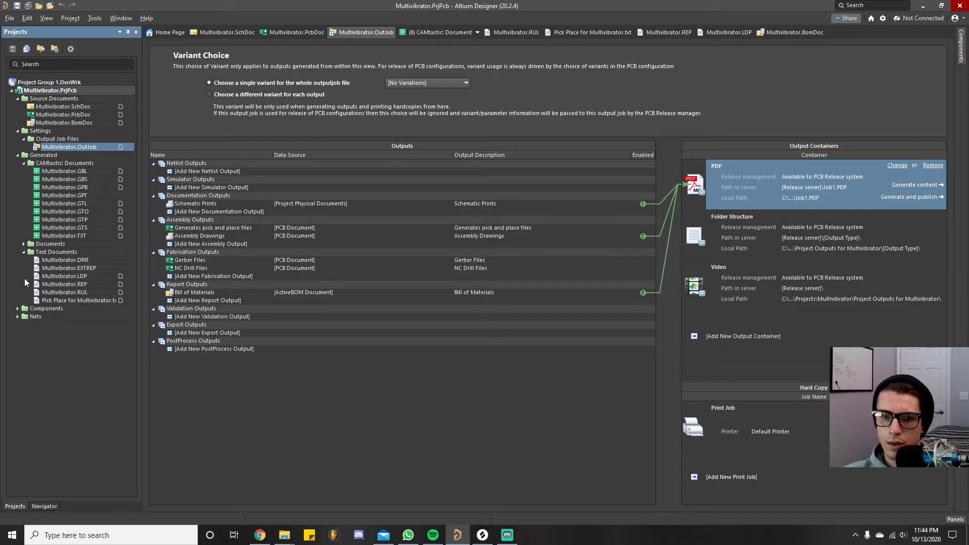
{"action": "left_click", "coordinate": [24, 243]}
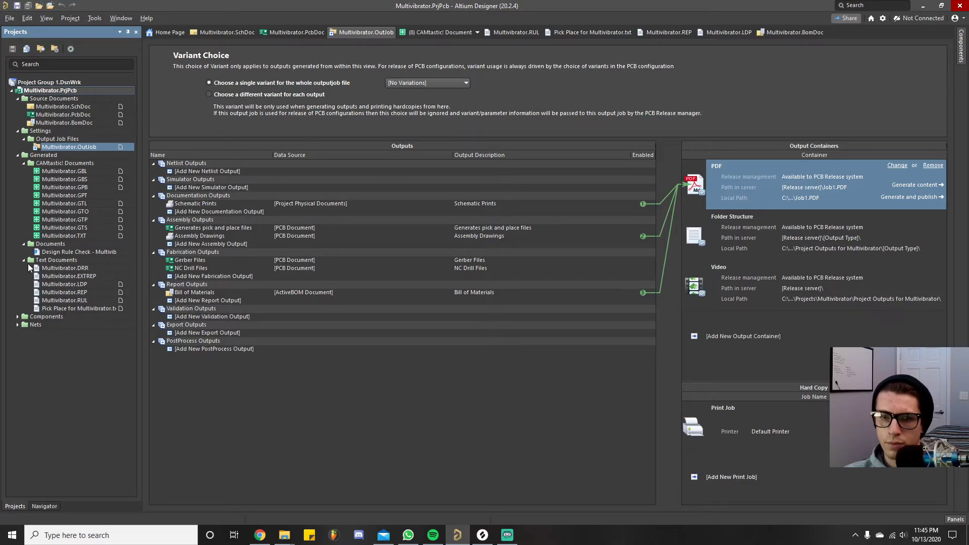
{"action": "double_click", "coordinate": [70, 268]}
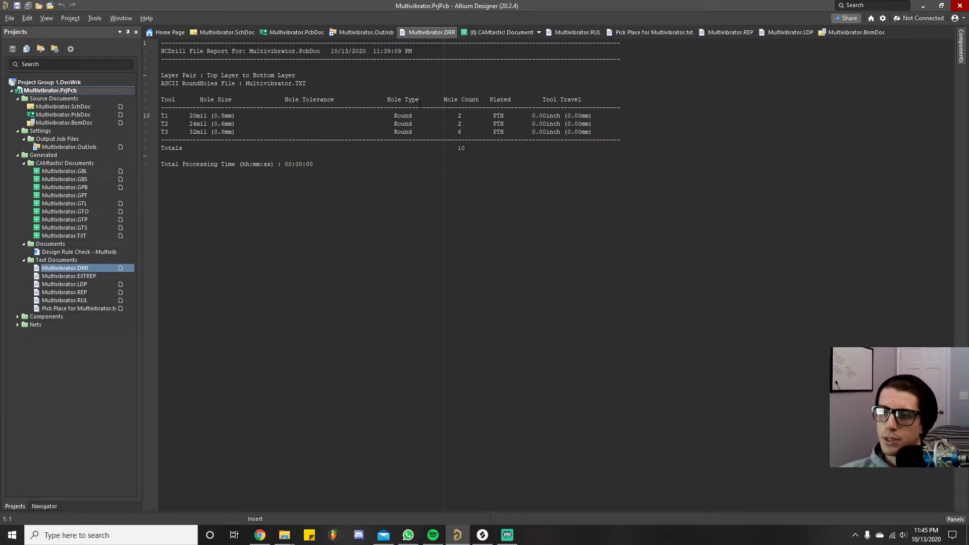
Review the Pick Place for Multivibrator text file in the Pick Place output folder, close it, and return to Altium Designer.
{"action": "mouse_move", "coordinate": [284, 535]}
{"action": "left_click", "coordinate": [339, 500]}
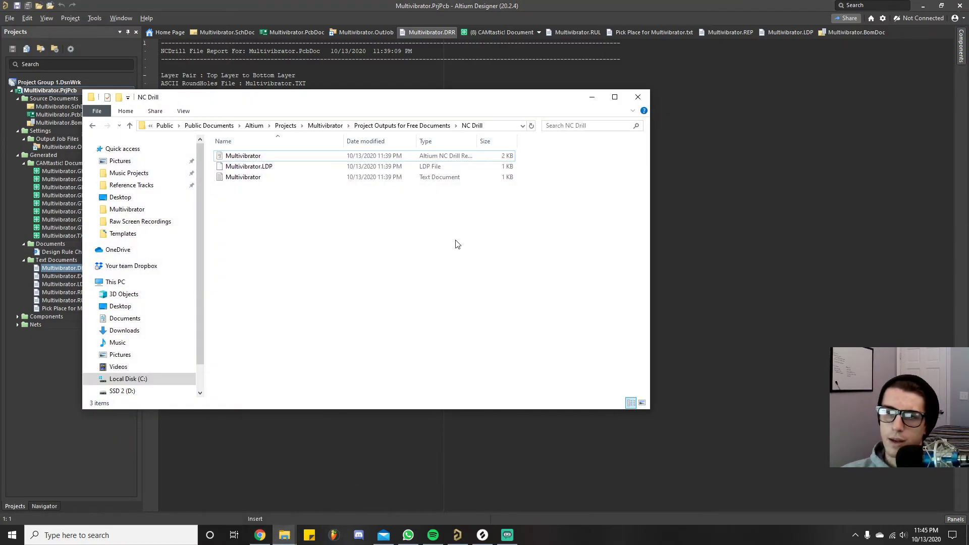
{"action": "left_click", "coordinate": [412, 128]}
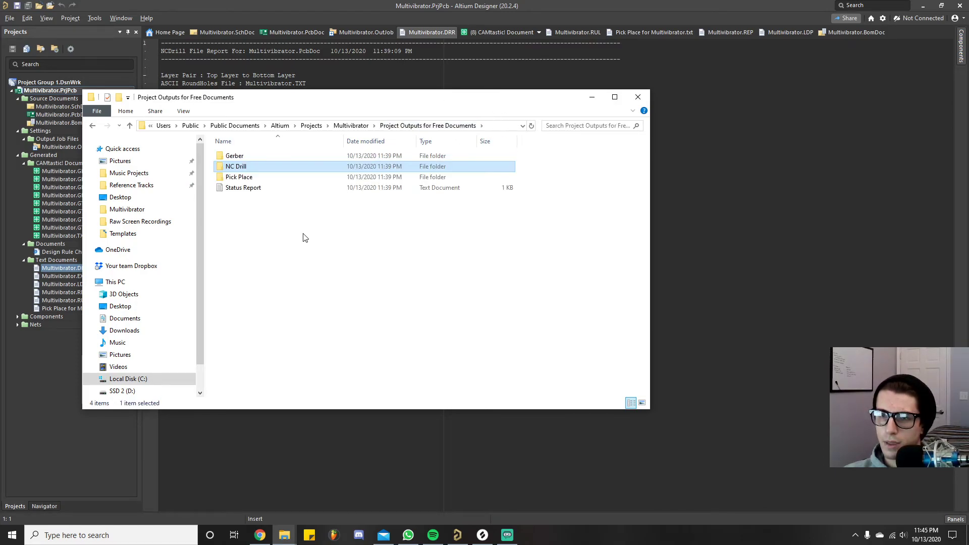
{"action": "left_click", "coordinate": [291, 181]}
{"action": "double_click", "coordinate": [291, 181]}
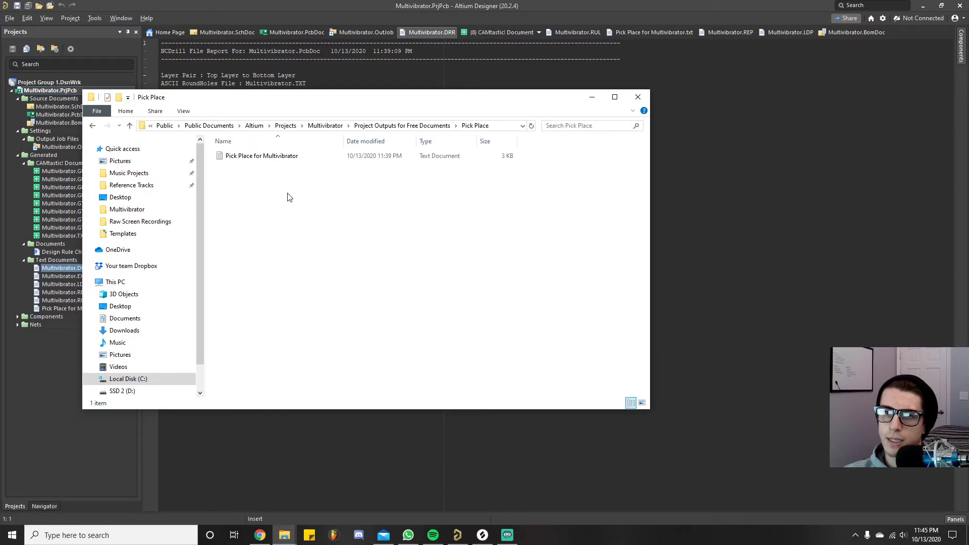
{"action": "left_click", "coordinate": [289, 160]}
{"action": "double_click", "coordinate": [289, 158]}
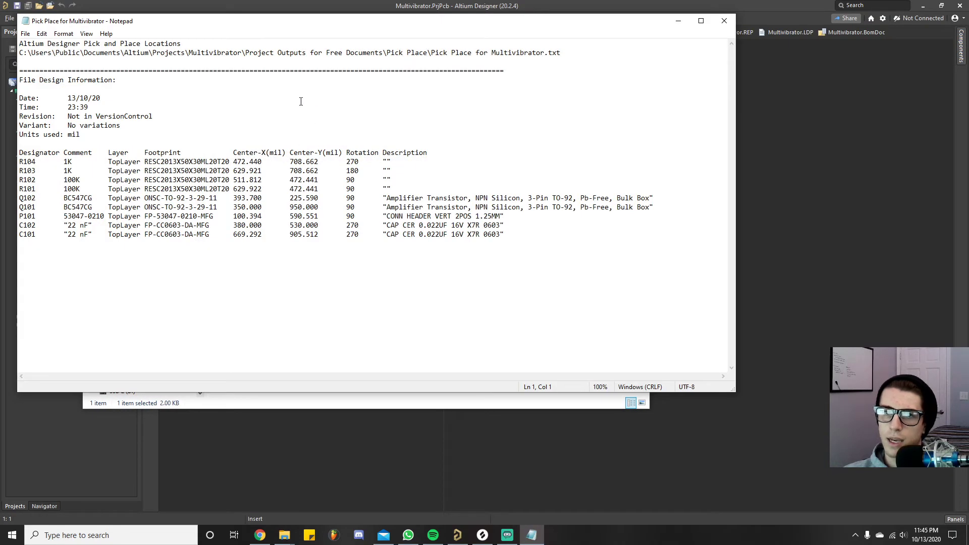
{"action": "left_click", "coordinate": [724, 21]}
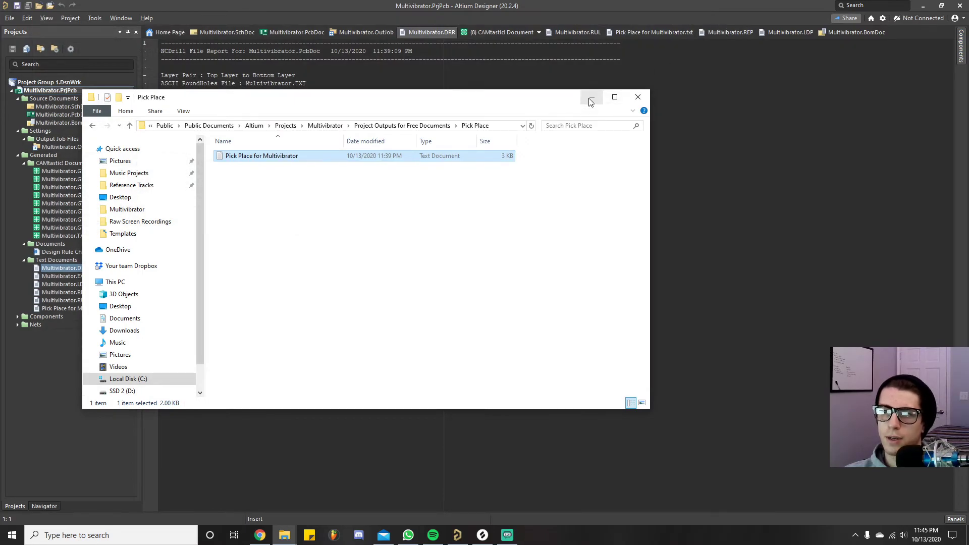
{"action": "double_click", "coordinate": [285, 156]}
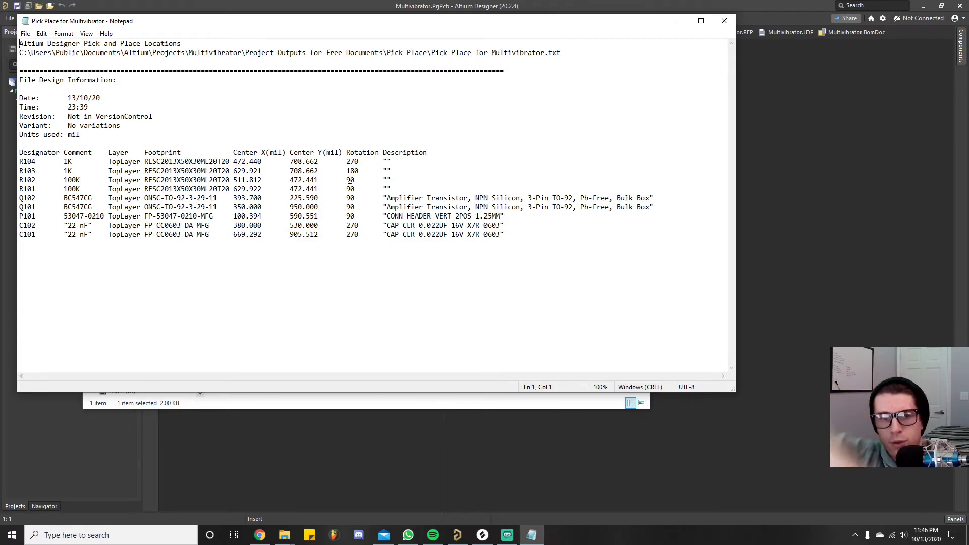
{"action": "left_click", "coordinate": [724, 20]}
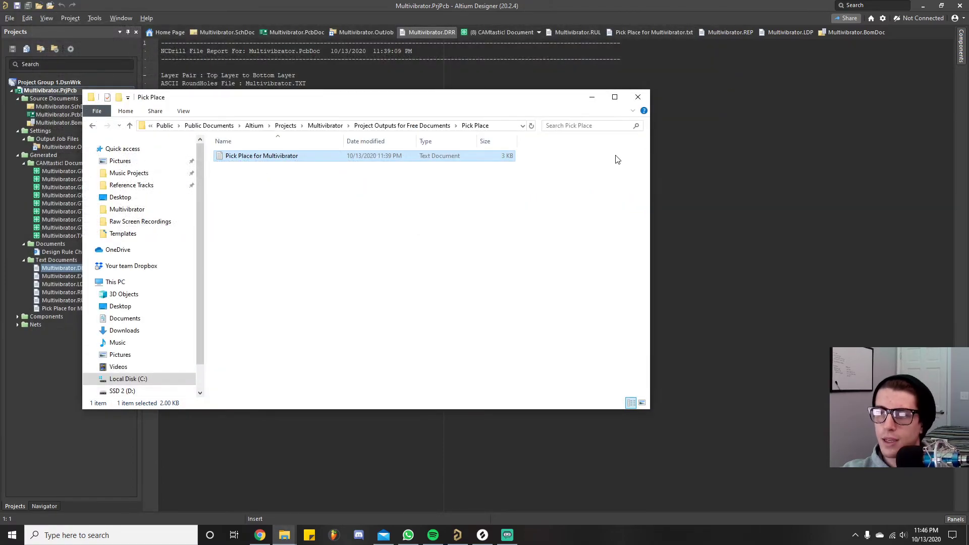
{"action": "left_click", "coordinate": [590, 100]}
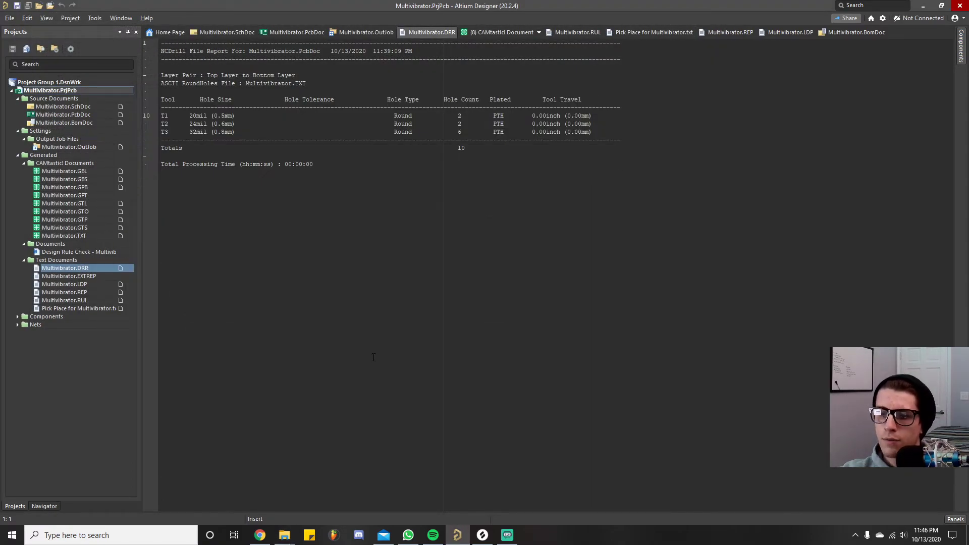
In Multivibrator.OutJob, toggle Schematic Prints and Assembly Drawings for the PDF container and enable Bill of Materials in the Folder Structure container.
{"action": "left_click", "coordinate": [356, 34]}
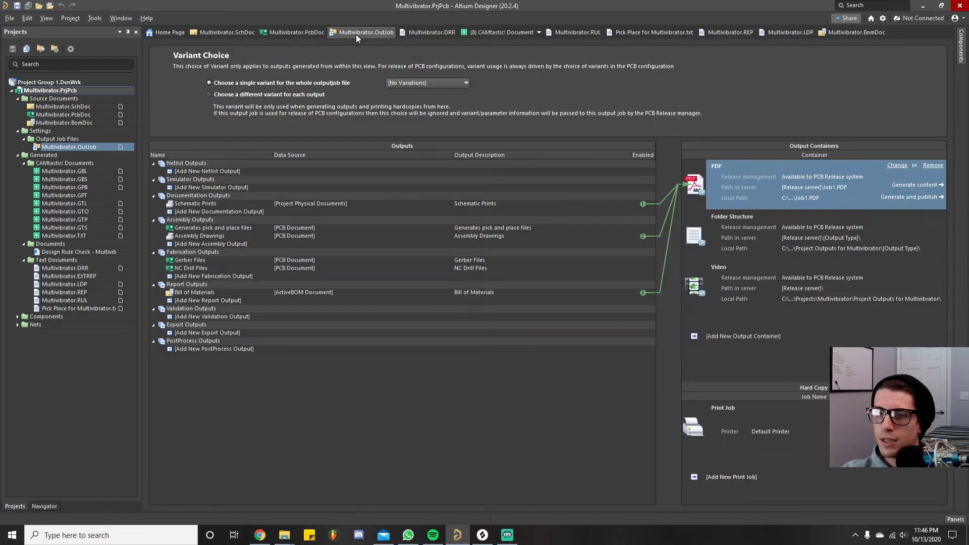
{"action": "left_click", "coordinate": [642, 204]}
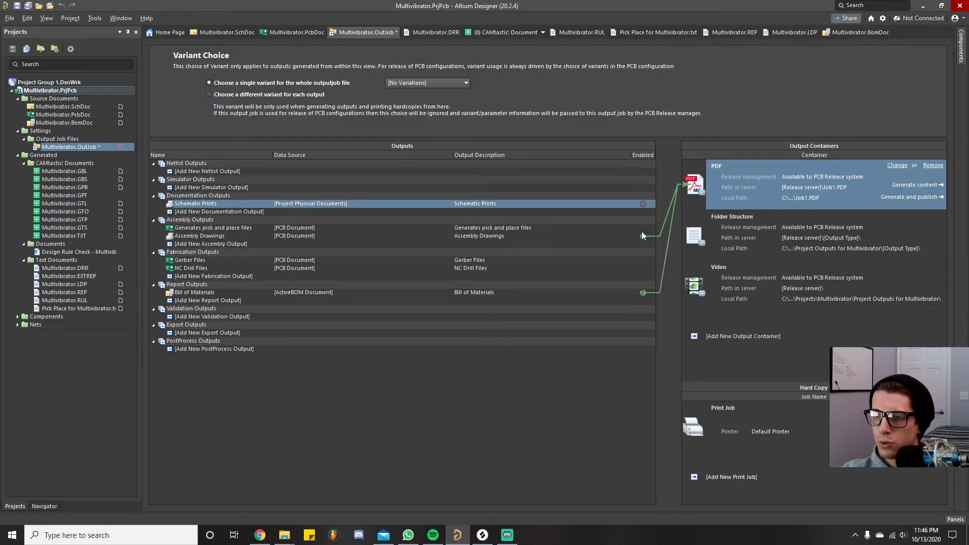
{"action": "left_click", "coordinate": [643, 237]}
{"action": "left_click", "coordinate": [636, 206]}
{"action": "left_click", "coordinate": [763, 218]}
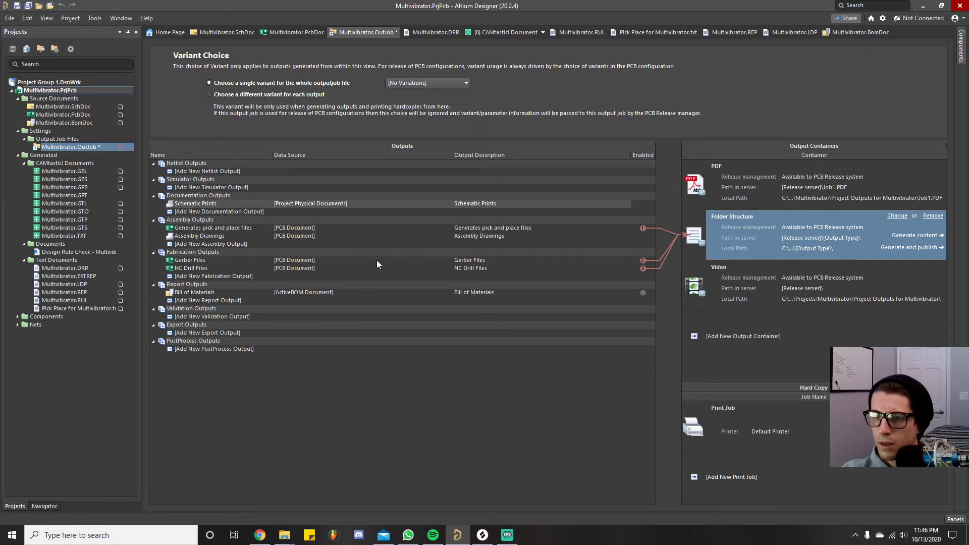
{"action": "left_click", "coordinate": [642, 293]}
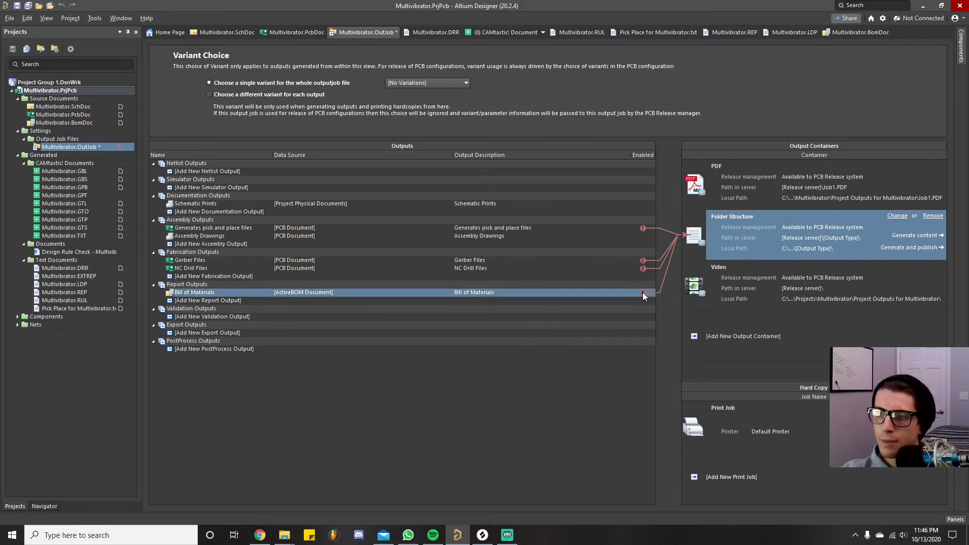
Set the Bill of Materials export file format to CSV (Comma Delimited) and accept the configuration.
{"action": "double_click", "coordinate": [223, 293]}
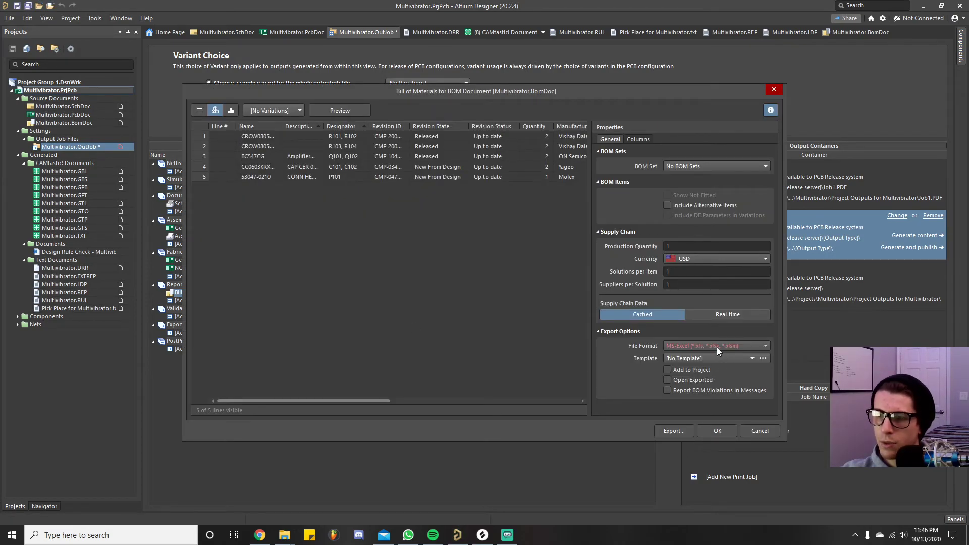
{"action": "left_click", "coordinate": [719, 346]}
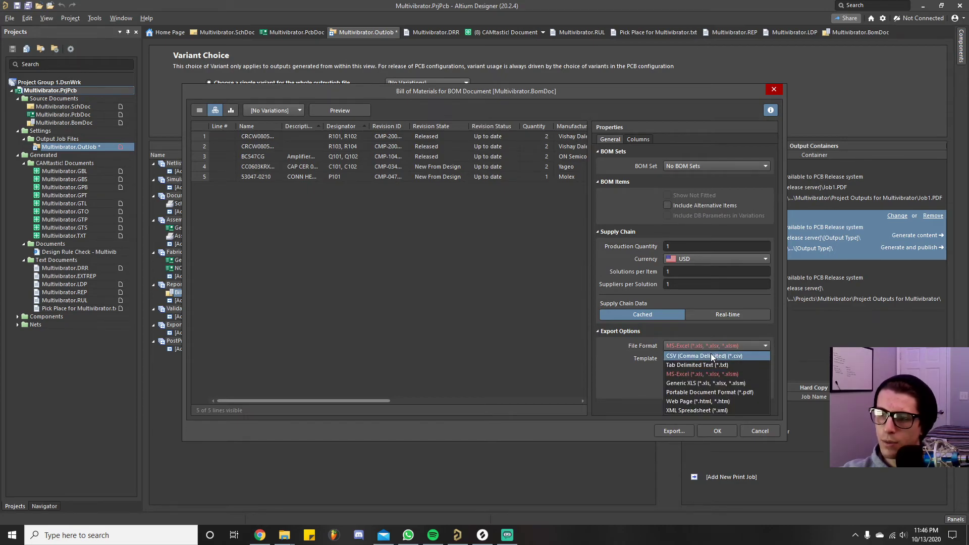
{"action": "left_click", "coordinate": [711, 355]}
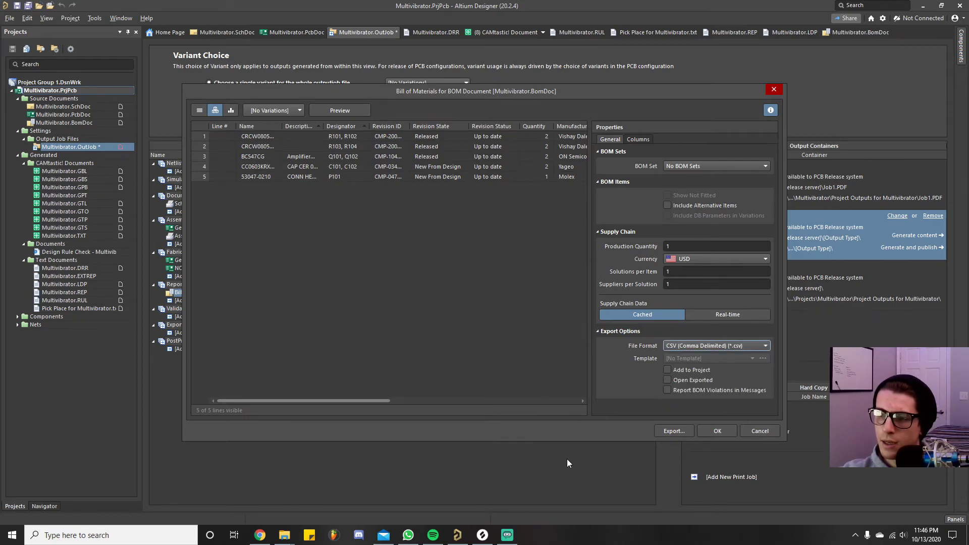
{"action": "left_click", "coordinate": [718, 431]}
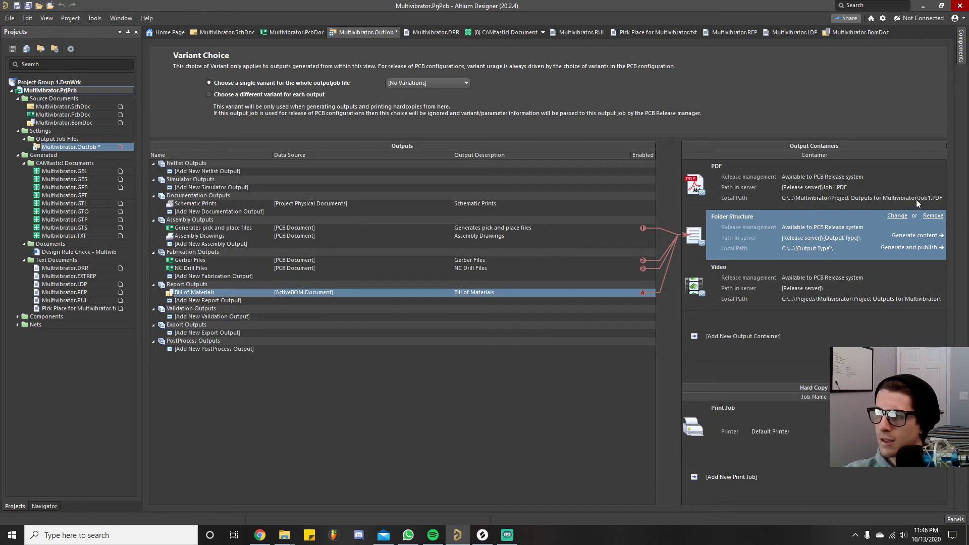
Review the output file preview in the Folder Structure container's settings, including the BOM folder, and accept the settings.
{"action": "left_click", "coordinate": [897, 216]}
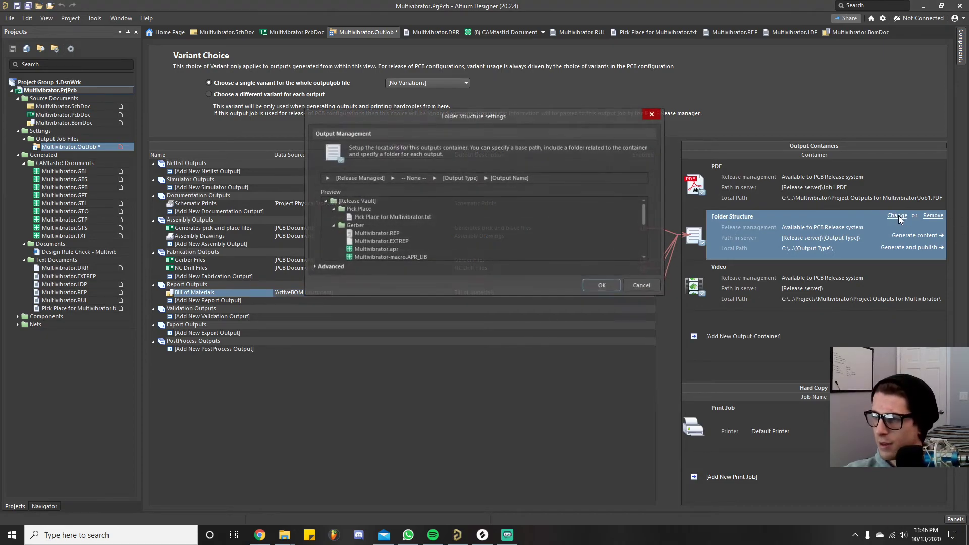
{"action": "scroll", "coordinate": [495, 225], "scroll_direction": "down", "scroll_amount": 5}
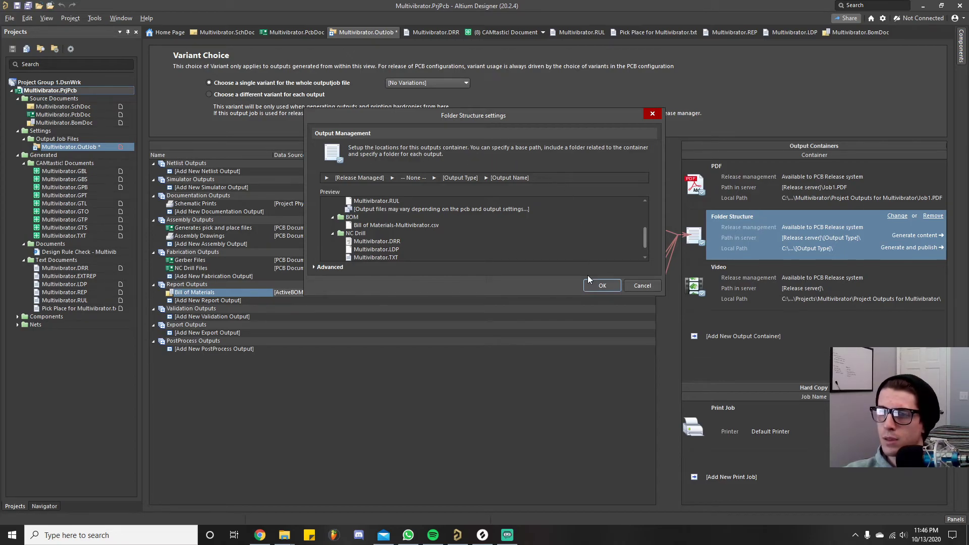
{"action": "left_click", "coordinate": [595, 286]}
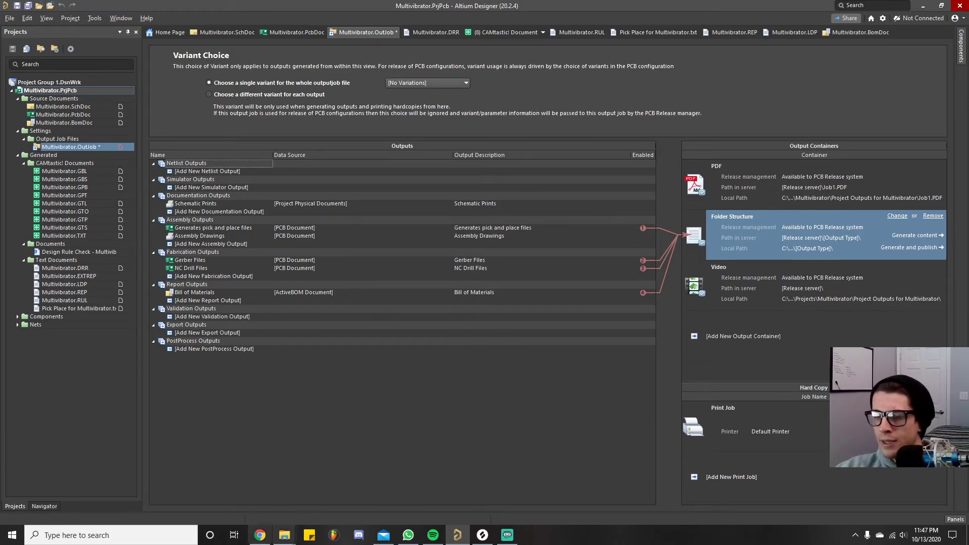
Switch to the file explorer and check the Multivibrator project folder and its Project Outputs for Free Documents folder.
{"action": "mouse_move", "coordinate": [282, 539]}
{"action": "left_click", "coordinate": [337, 506]}
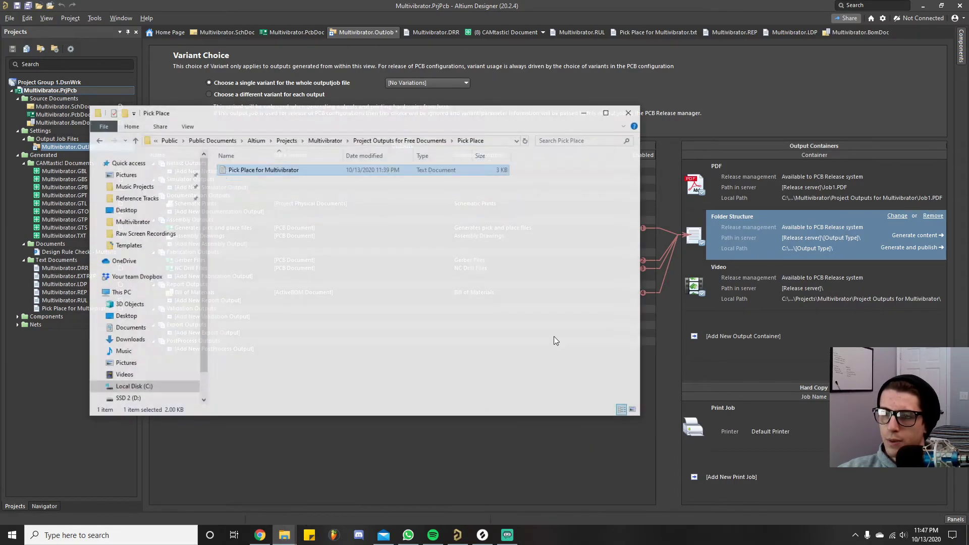
{"action": "left_click", "coordinate": [403, 127]}
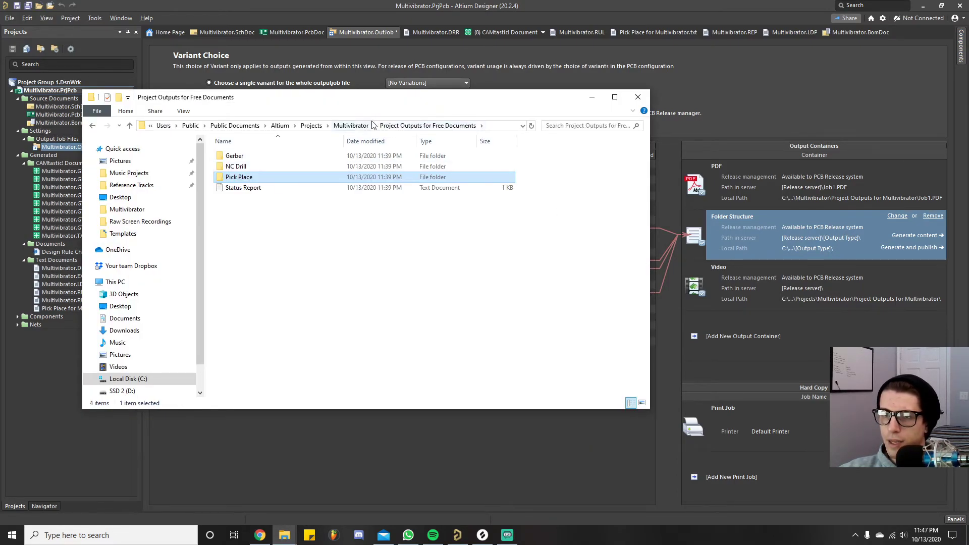
{"action": "left_click", "coordinate": [348, 127]}
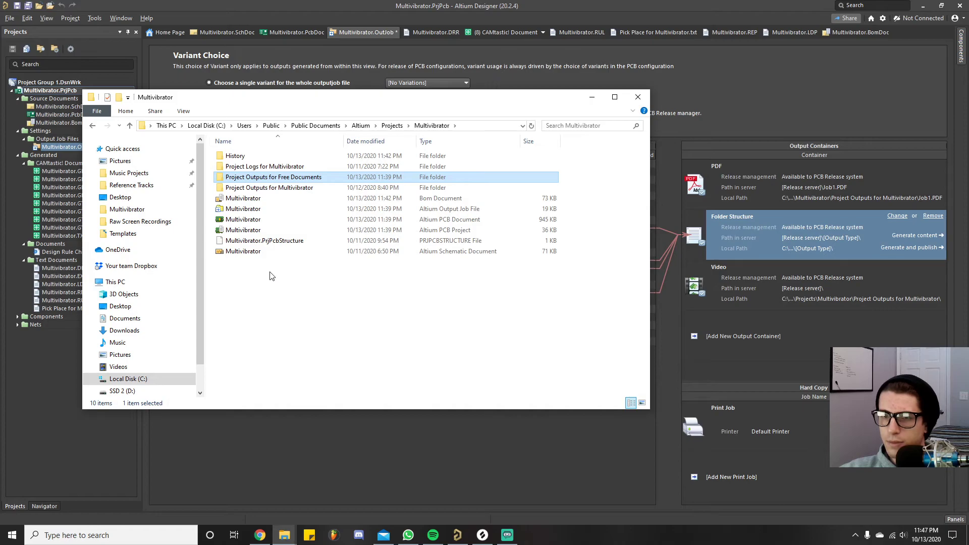
{"action": "double_click", "coordinate": [305, 179]}
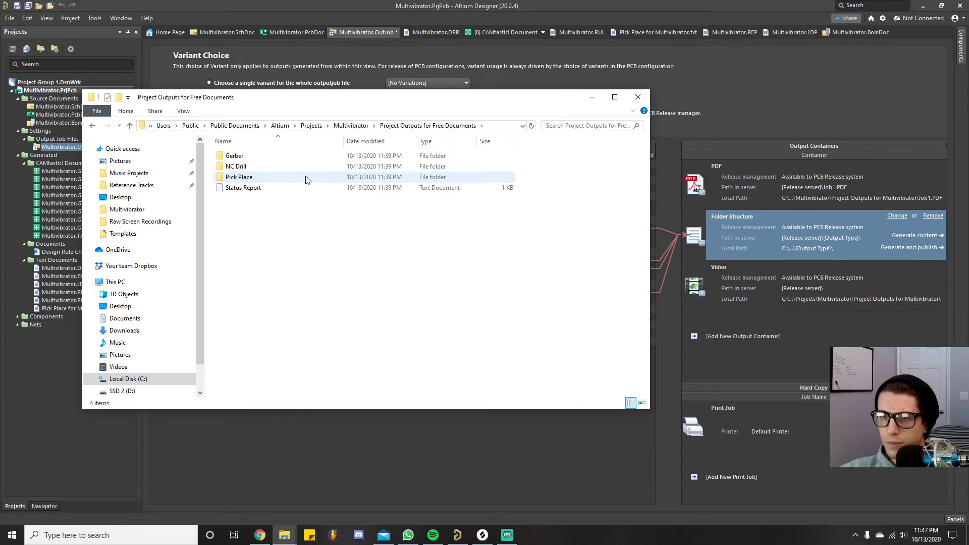
Return to the Multivibrator project folder, look over its output folders, and put the file explorer away to get back to the output job.
{"action": "key", "text": "alt+Left"}
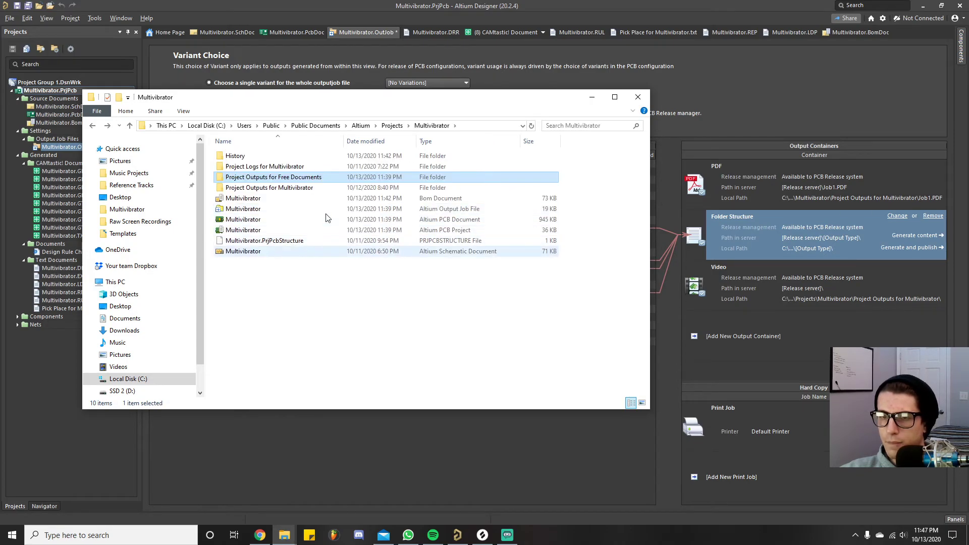
{"action": "left_click_drag", "start_coordinate": [393, 100], "coordinate": [968, 137]}
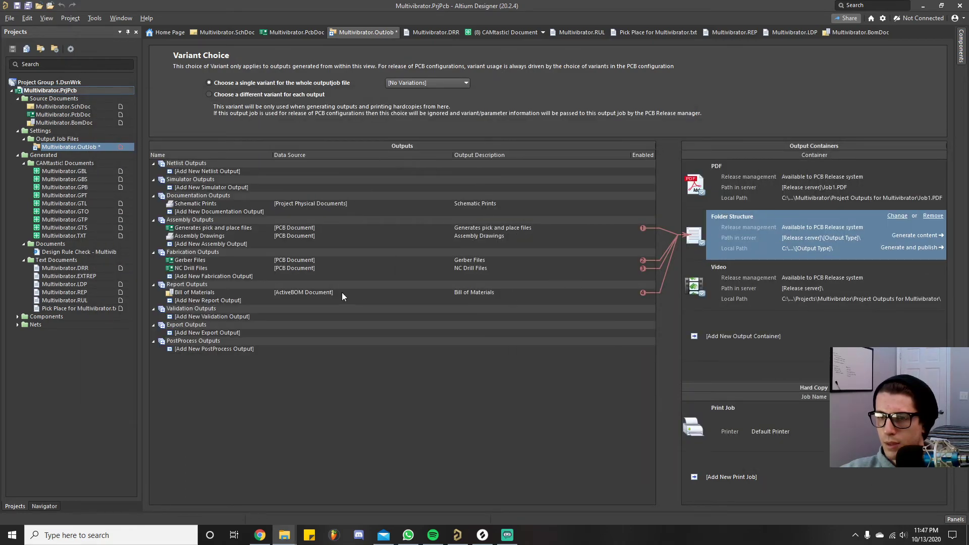
{"action": "left_click", "coordinate": [367, 293]}
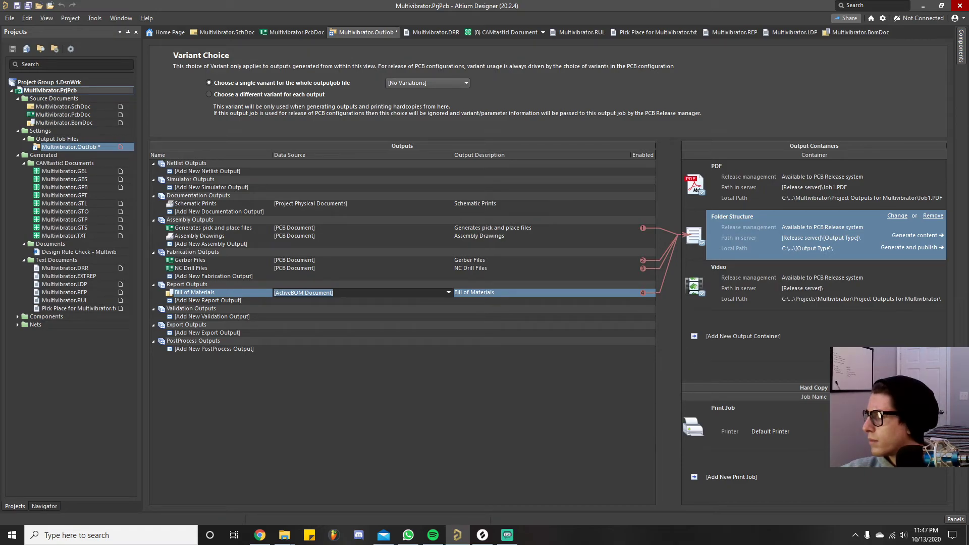
{"action": "key", "text": "alt+Tab"}
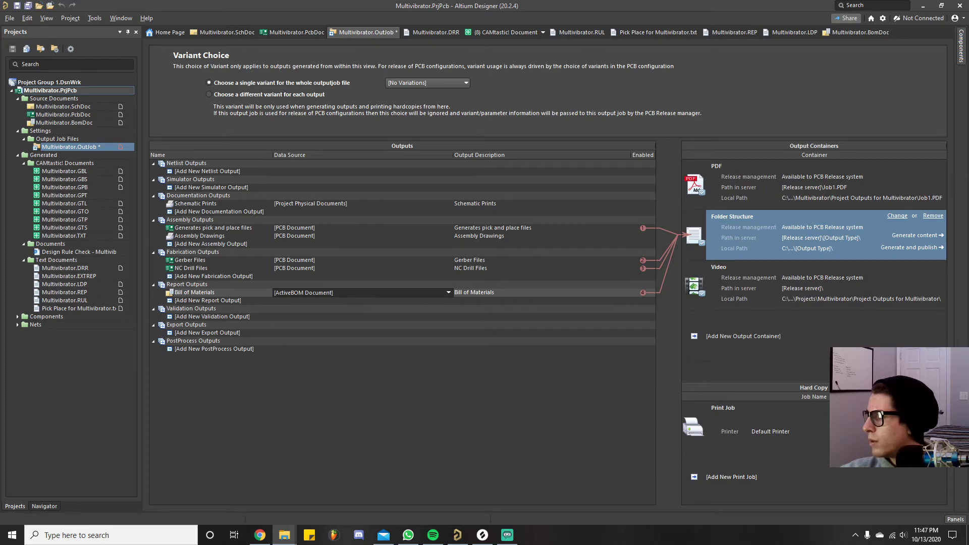
{"action": "left_click_drag", "start_coordinate": [968, 143], "coordinate": [381, 103]}
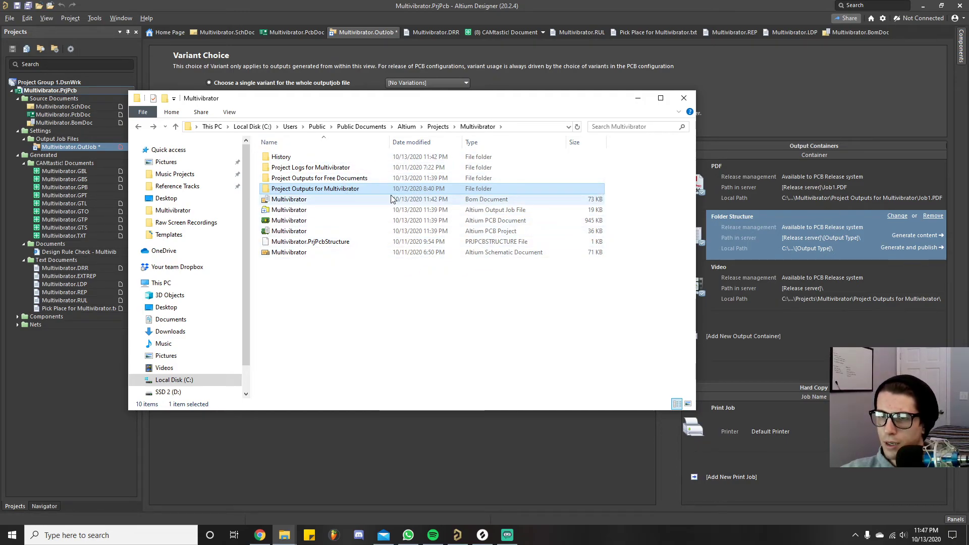
{"action": "left_click", "coordinate": [637, 98]}
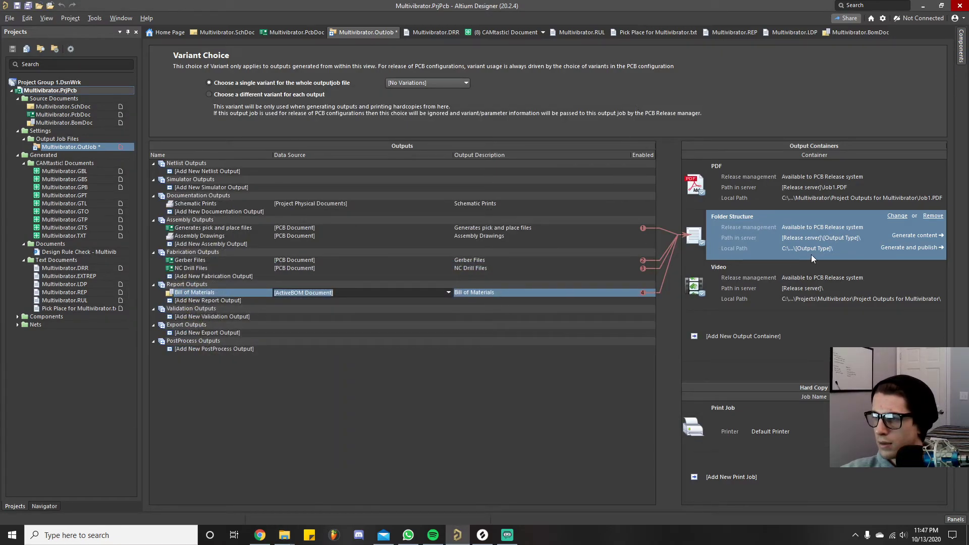
Disable the pick and place, Gerber and NC Drill outputs for the Folder Structure container and generate its content with only the Bill of Materials.
{"action": "left_click", "coordinate": [643, 228]}
{"action": "left_click", "coordinate": [641, 260]}
{"action": "left_click", "coordinate": [645, 275]}
{"action": "left_click", "coordinate": [643, 268]}
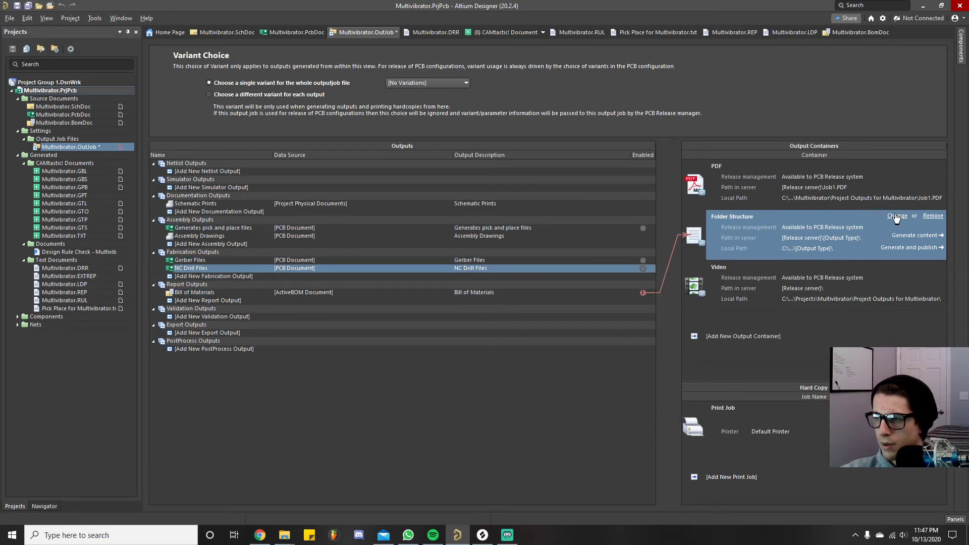
{"action": "left_click", "coordinate": [915, 236]}
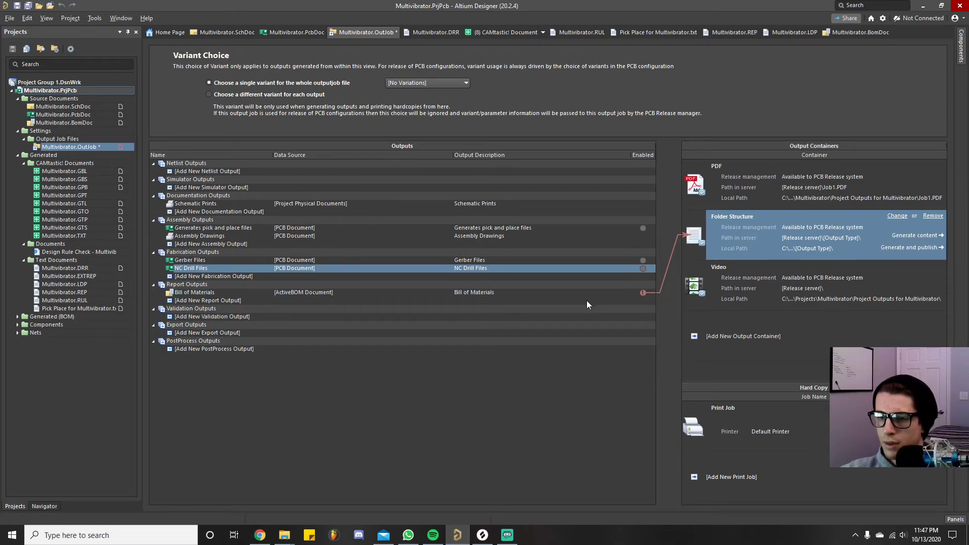
Reopen the Multivibrator folder in the file explorer, refresh it, and check Project Outputs for Free Documents and Project Logs for Multivibrator for the BOM.
{"action": "left_click", "coordinate": [284, 535]}
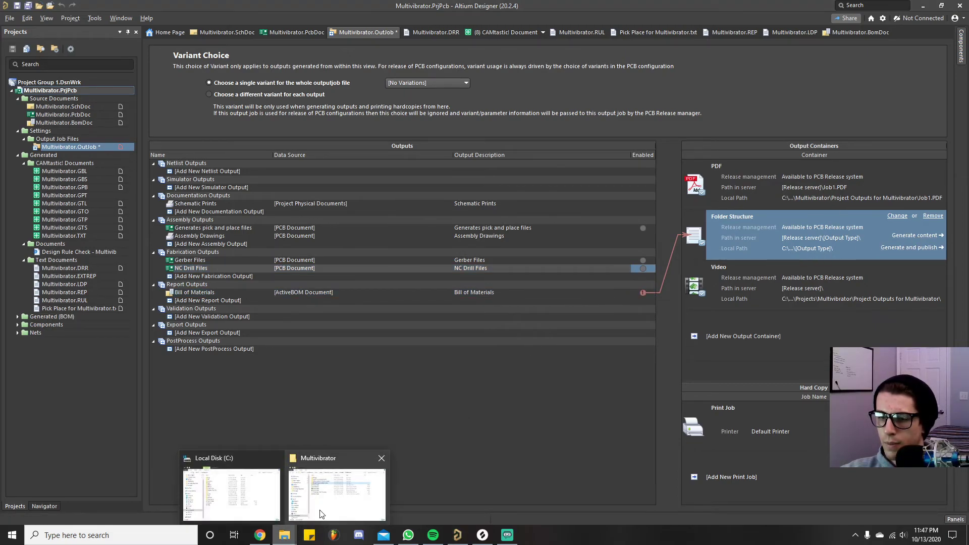
{"action": "left_click", "coordinate": [318, 516]}
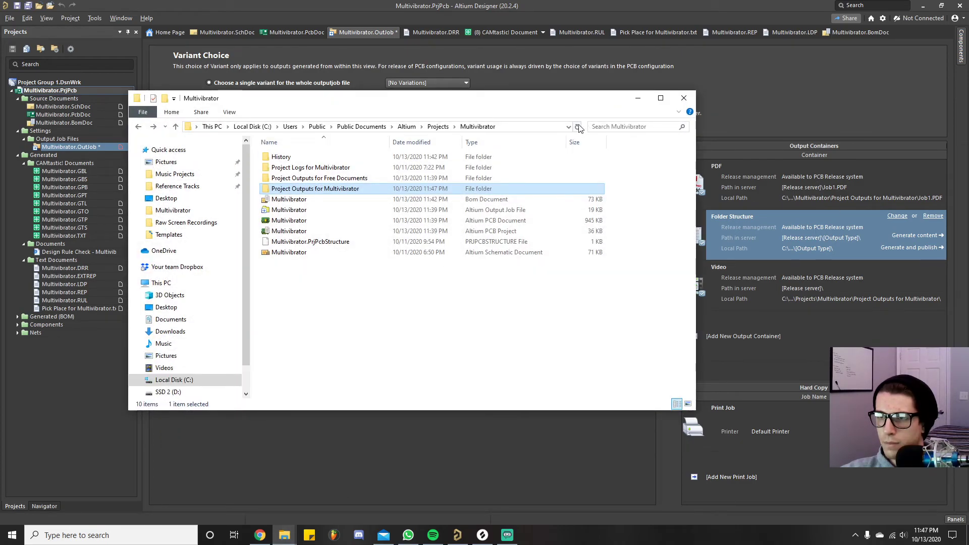
{"action": "left_click", "coordinate": [579, 127]}
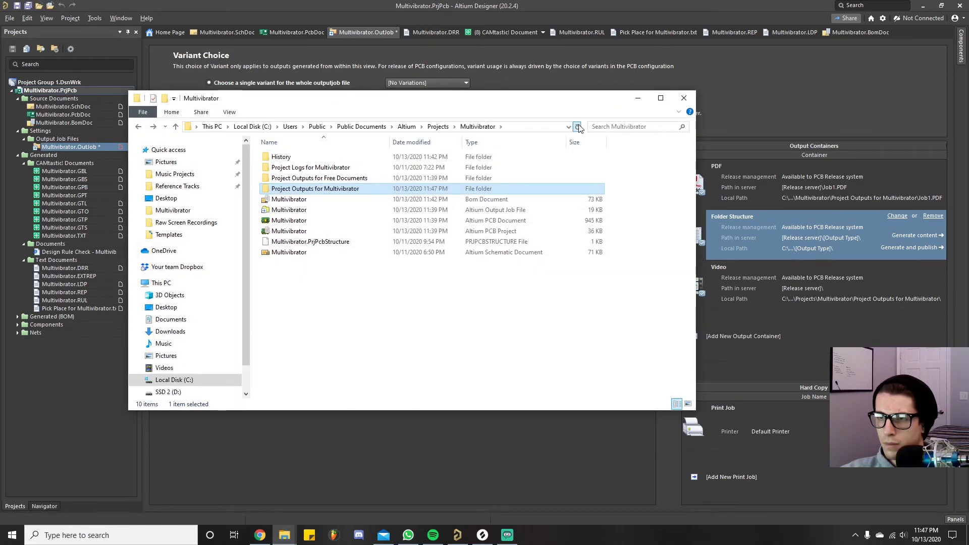
{"action": "double_click", "coordinate": [316, 178]}
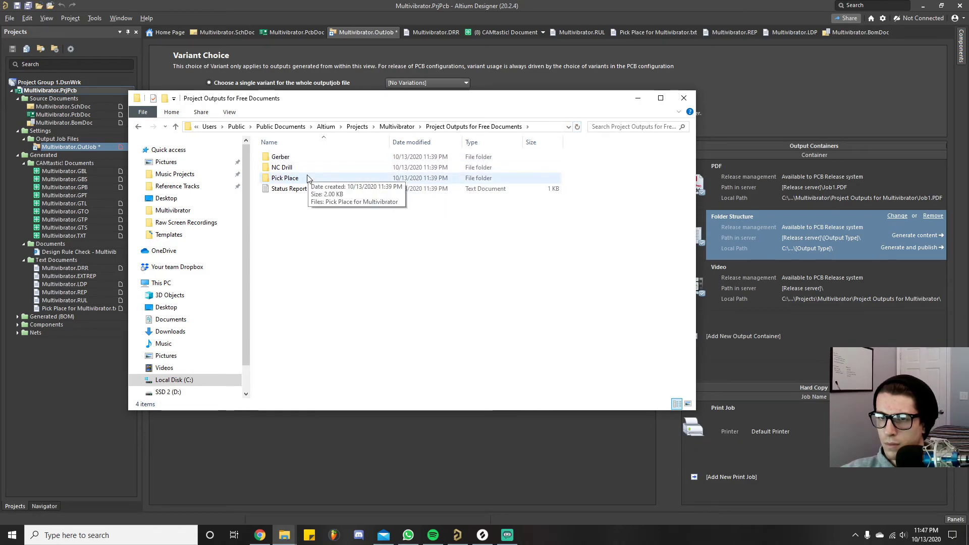
{"action": "left_click", "coordinate": [396, 127]}
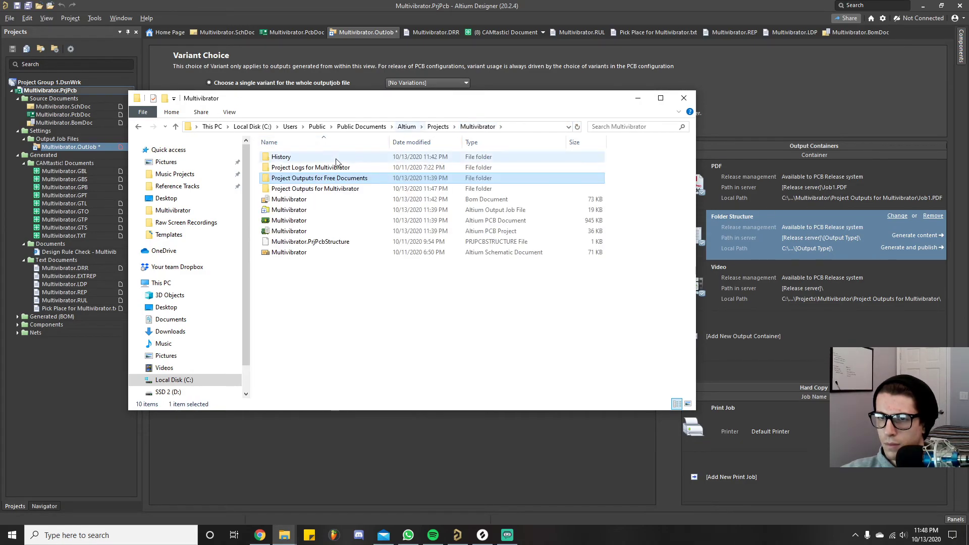
{"action": "double_click", "coordinate": [322, 168]}
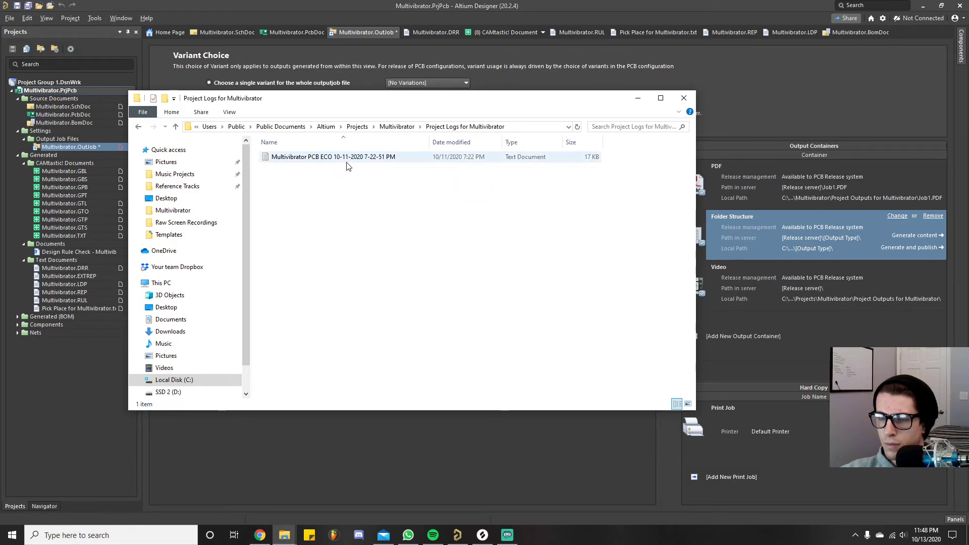
{"action": "key", "text": "alt+Left"}
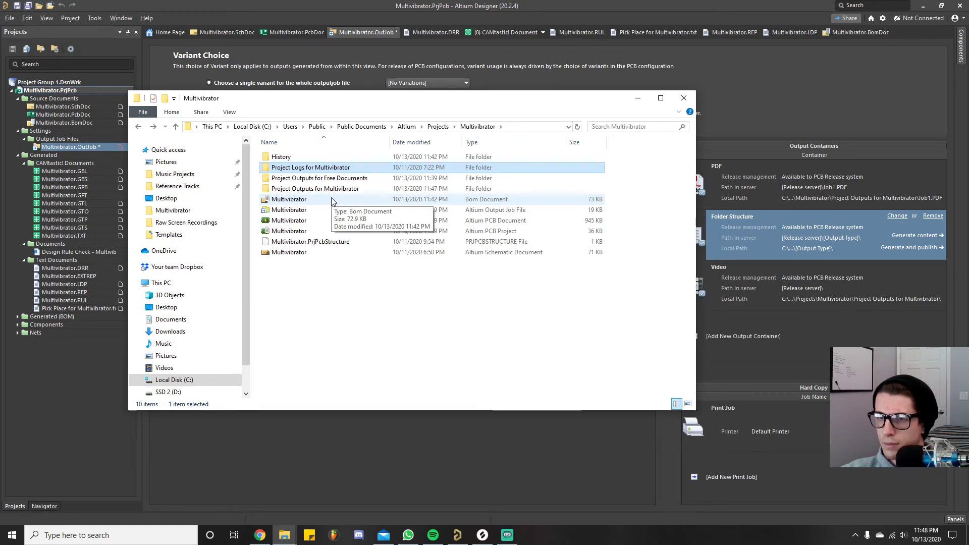
Open Bill of Materials-Multivibrator.csv from the BOM folder in Project Outputs for Multivibrator, using Notepad as the default app for .csv files.
{"action": "double_click", "coordinate": [310, 190]}
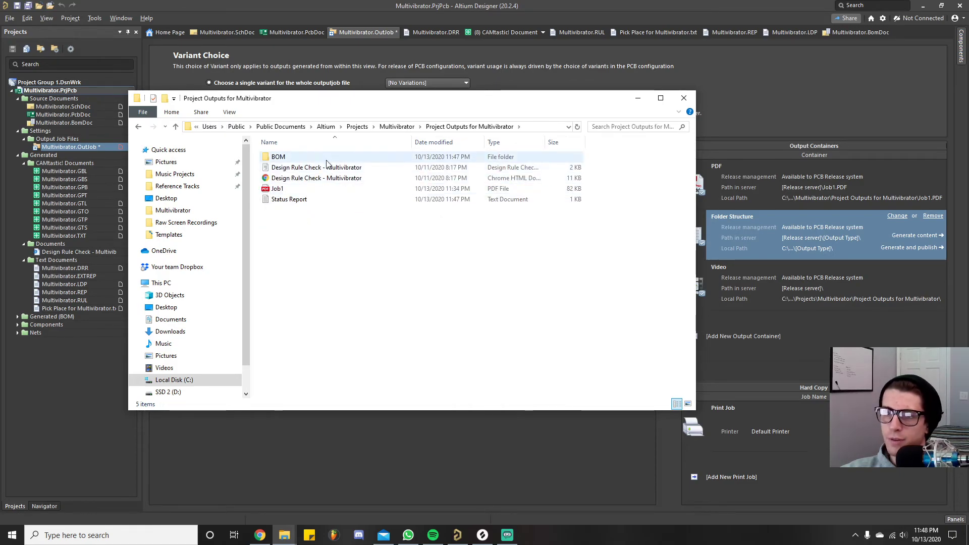
{"action": "double_click", "coordinate": [302, 157]}
{"action": "double_click", "coordinate": [351, 158]}
{"action": "left_click", "coordinate": [457, 176]}
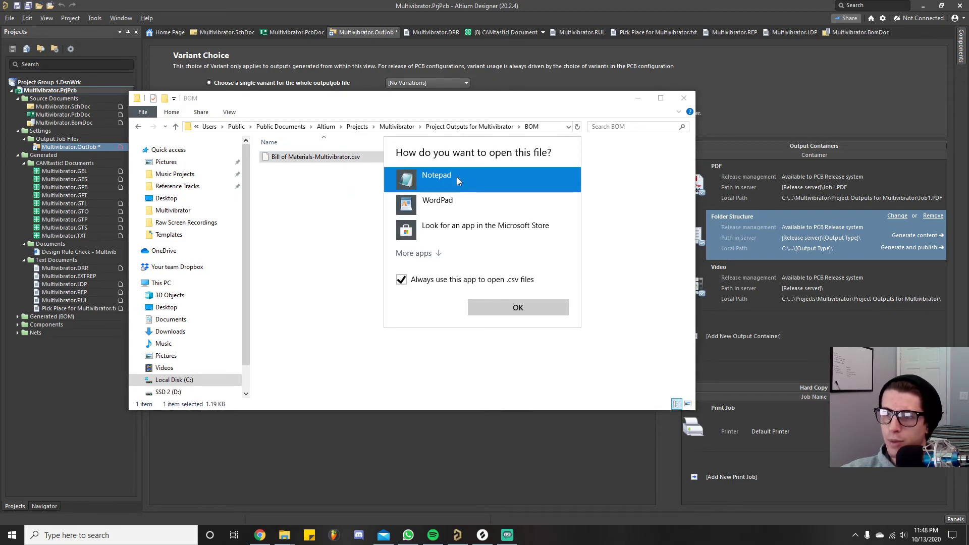
{"action": "left_click", "coordinate": [535, 308]}
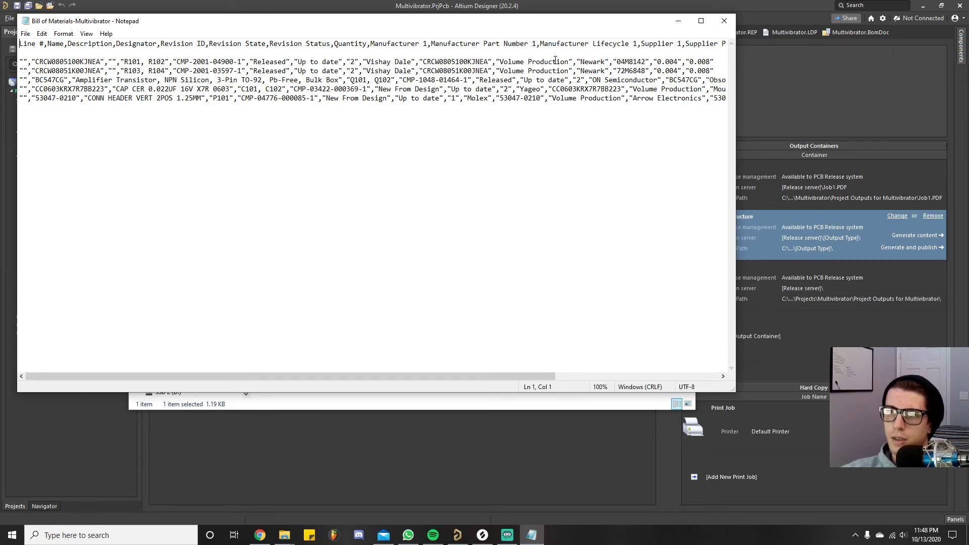
Examine the BOM's columns from line number through supplier subtotal, and close the CSV file and the file explorer.
{"action": "left_click_drag", "start_coordinate": [463, 373], "coordinate": [573, 378]}
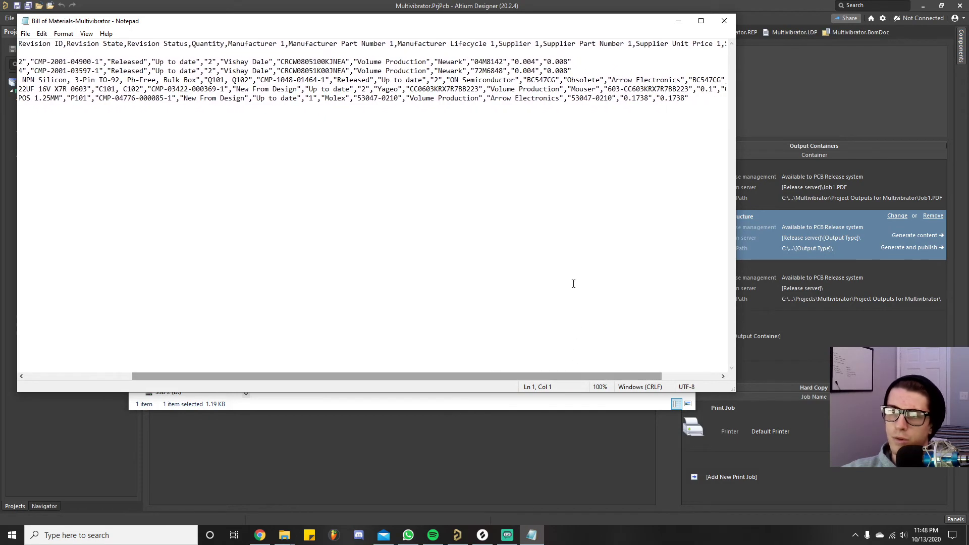
{"action": "left_click_drag", "start_coordinate": [510, 374], "coordinate": [567, 376]}
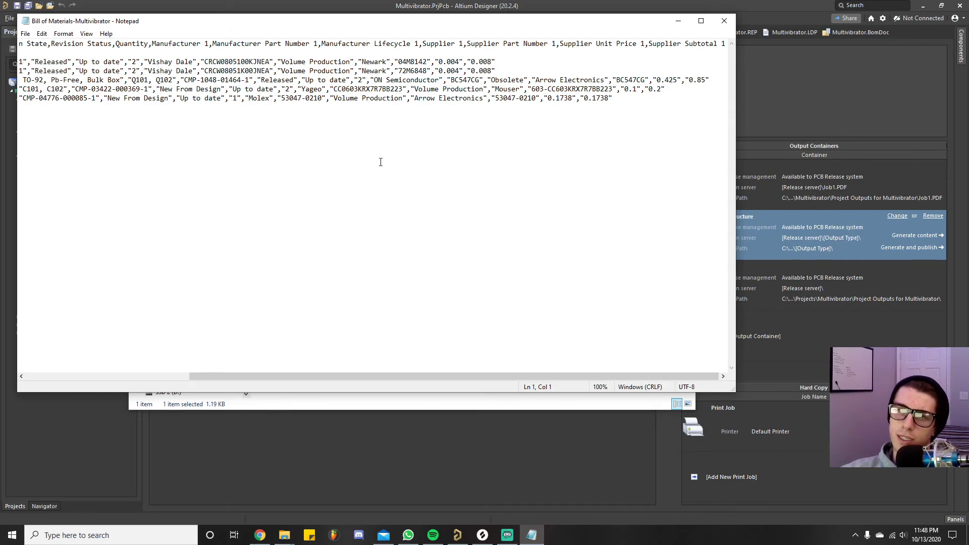
{"action": "left_click_drag", "start_coordinate": [377, 376], "coordinate": [160, 352]}
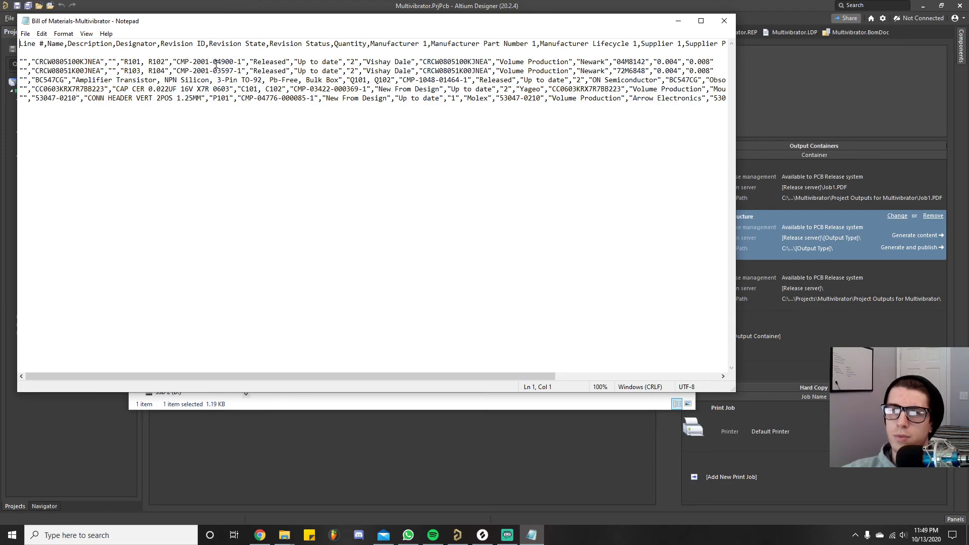
{"action": "left_click", "coordinate": [724, 21]}
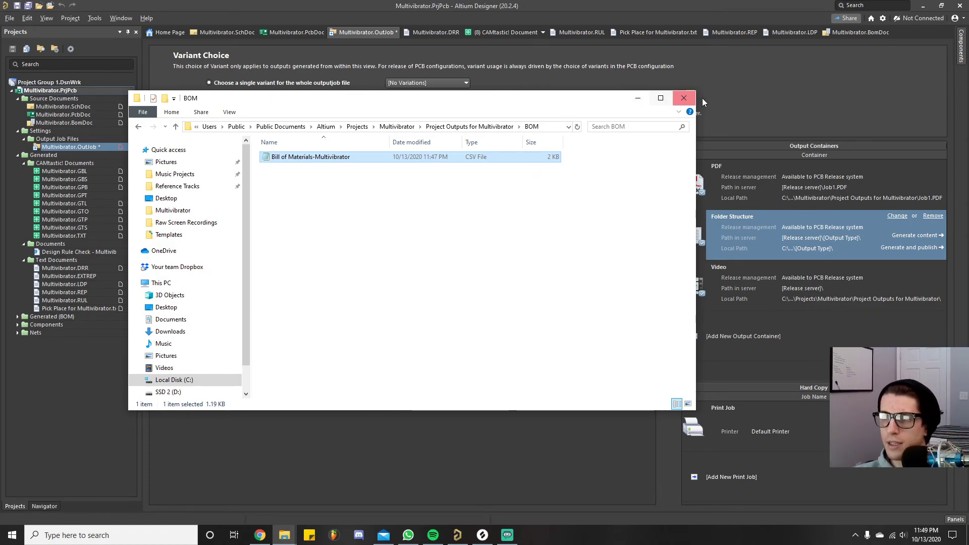
{"action": "left_click", "coordinate": [683, 97]}
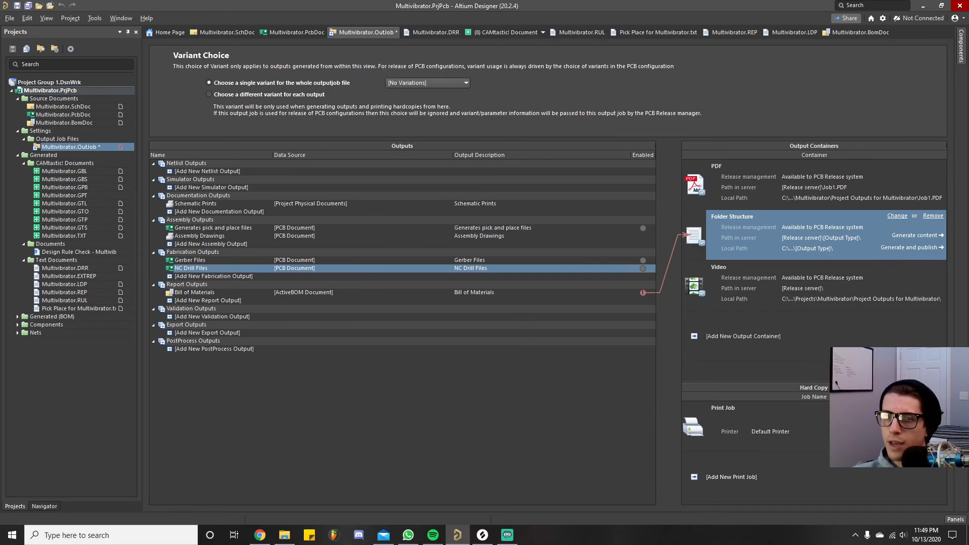
Collapse the Settings and Generated folders in the Multivibrator.PrjPcb project tree, leaving the source documents expanded.
{"action": "left_click", "coordinate": [12, 91]}
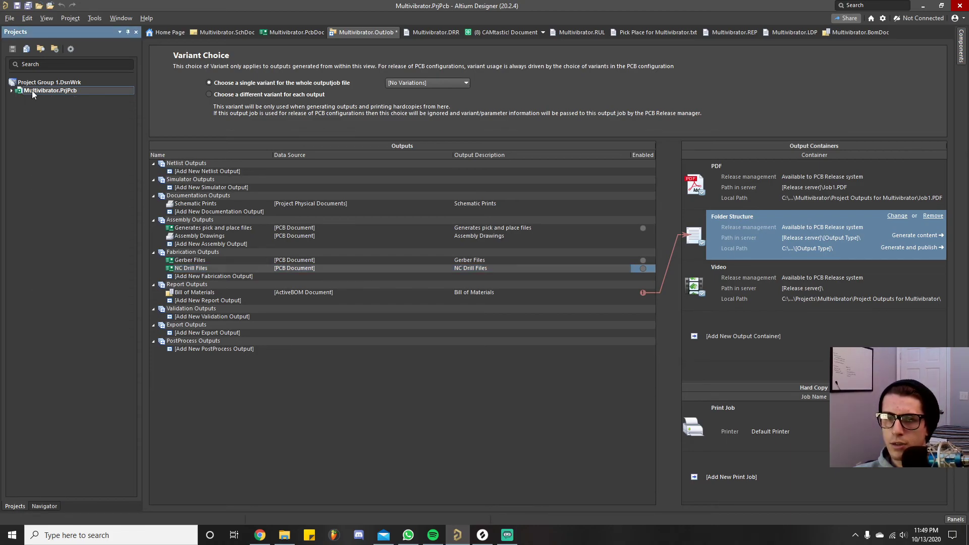
{"action": "left_click", "coordinate": [12, 90]}
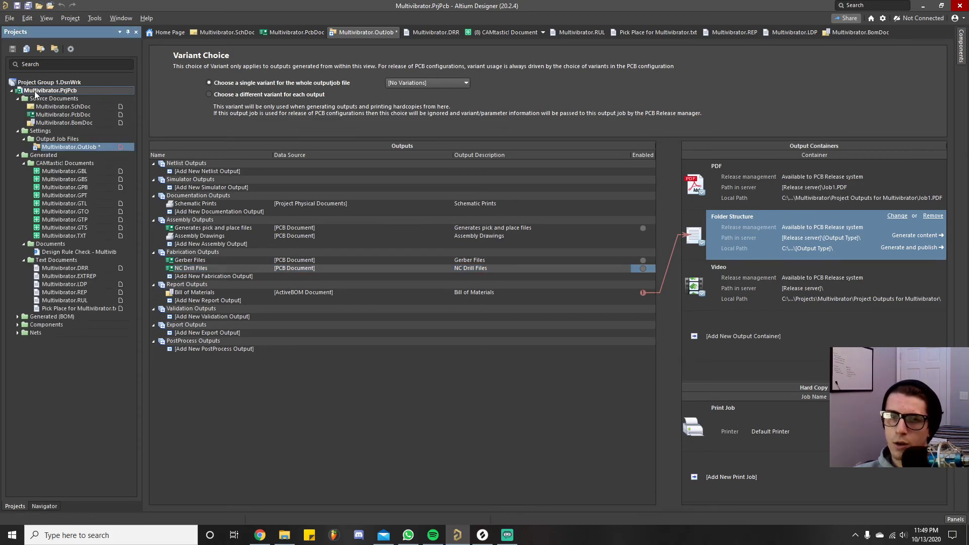
{"action": "left_click", "coordinate": [17, 130]}
{"action": "left_click", "coordinate": [18, 139]}
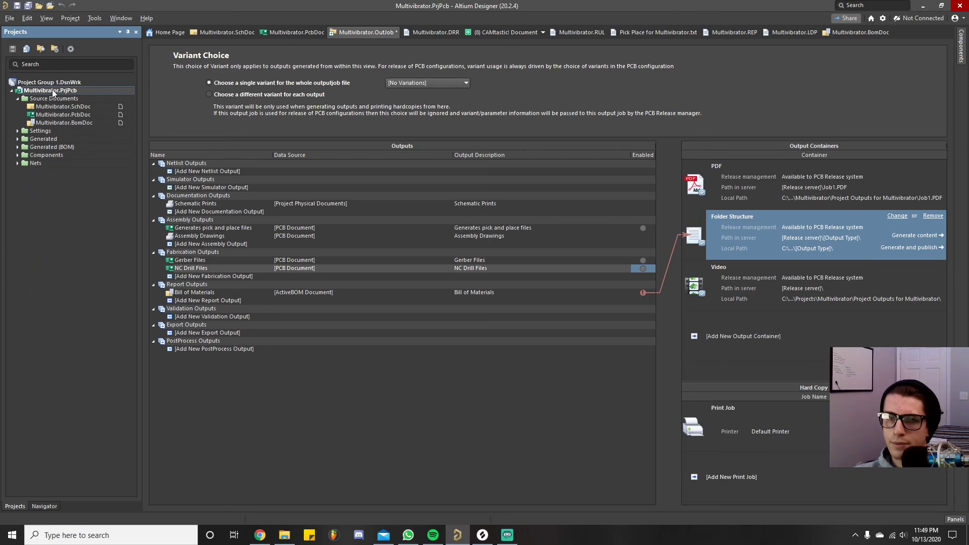
Save all open documents and collapse the Multivibrator.PrjPcb project tree.
{"action": "left_click", "coordinate": [9, 18]}
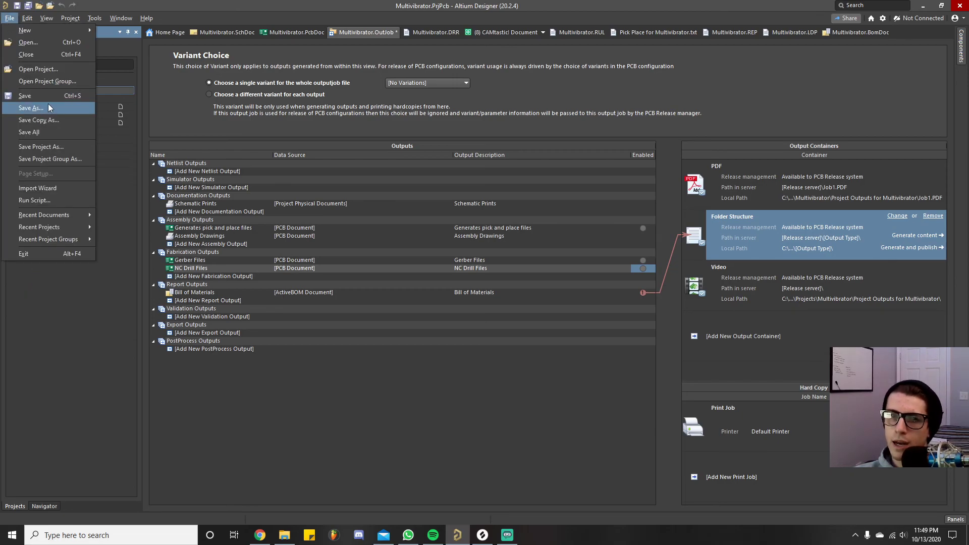
{"action": "left_click", "coordinate": [40, 131]}
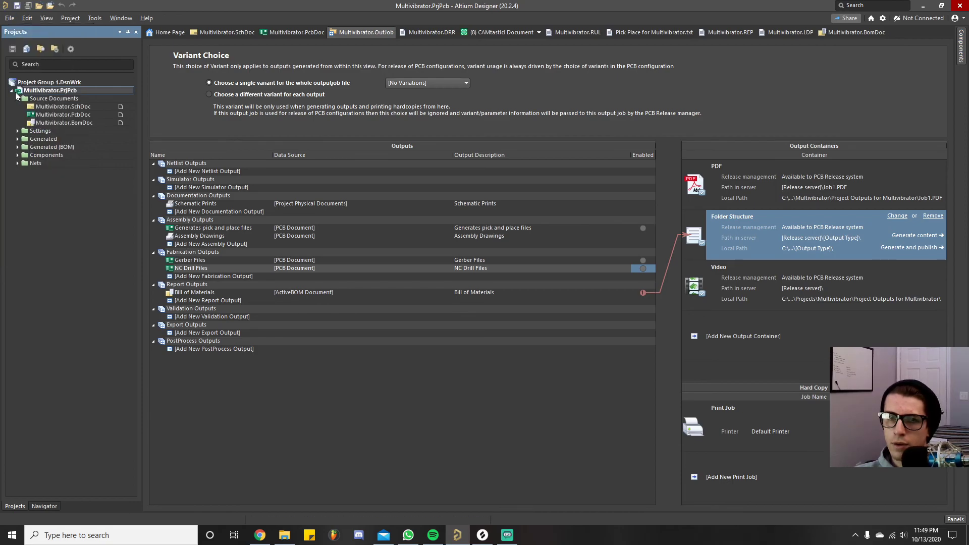
{"action": "left_click", "coordinate": [12, 91]}
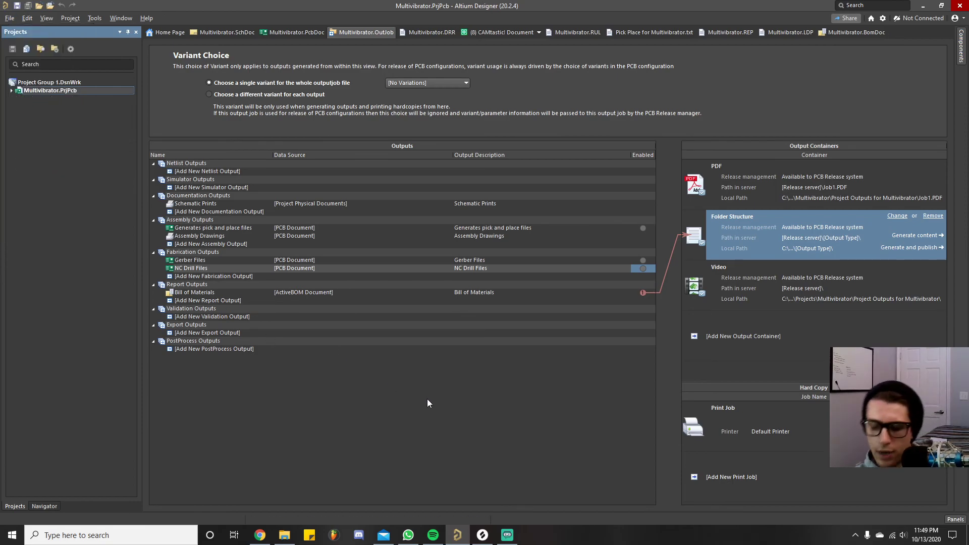